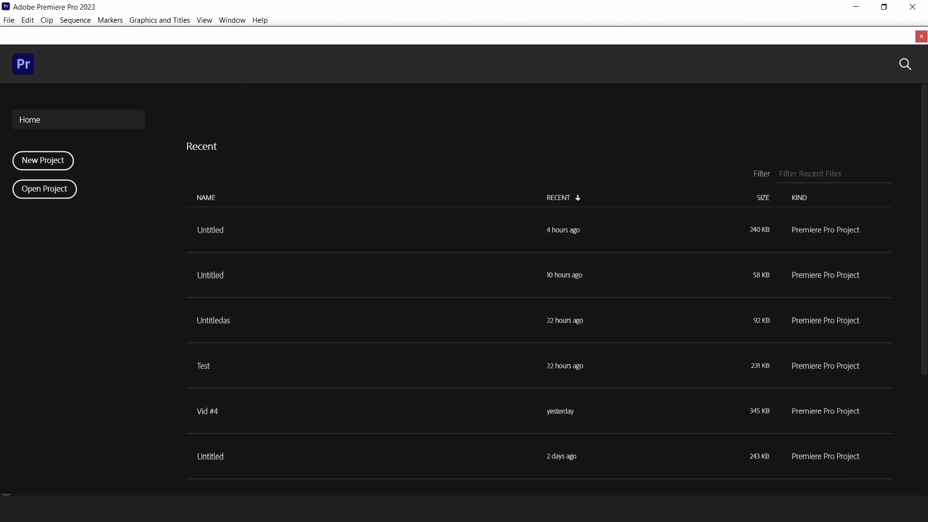
Step: Examine the list of recent projects and the saved project files in the Promo folder
{"action": "scroll", "coordinate": [465, 304], "scroll_direction": "down", "scroll_amount": 2}
{"action": "scroll", "coordinate": [464, 304], "scroll_direction": "down", "scroll_amount": 2}
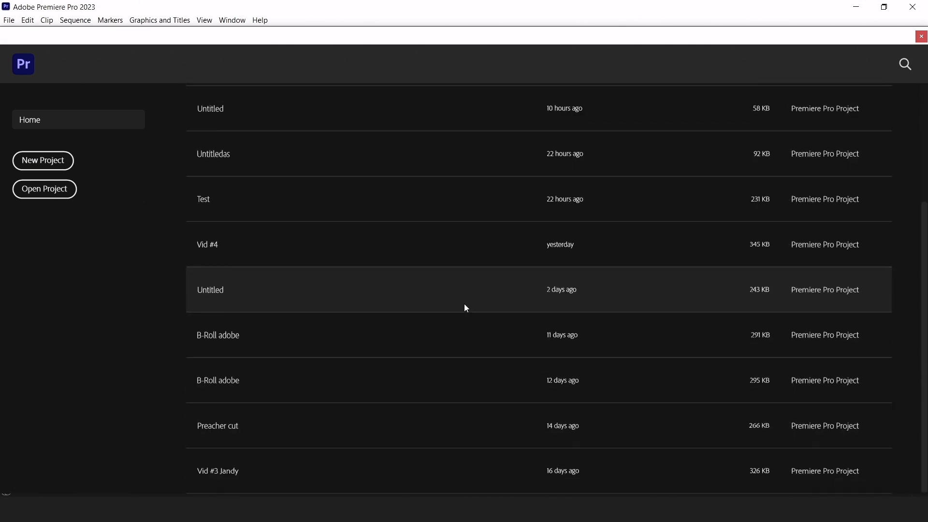
{"action": "scroll", "coordinate": [464, 304], "scroll_direction": "up", "scroll_amount": 4}
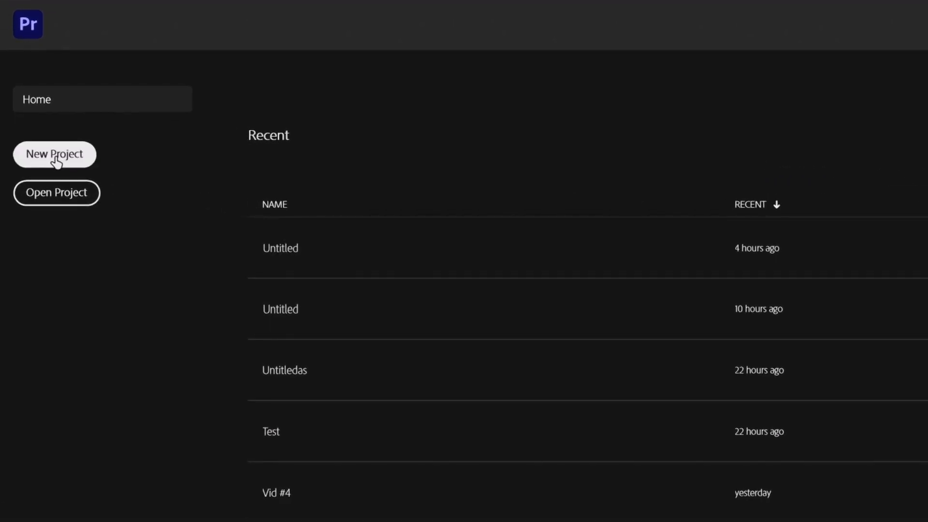
{"action": "left_click", "coordinate": [53, 203]}
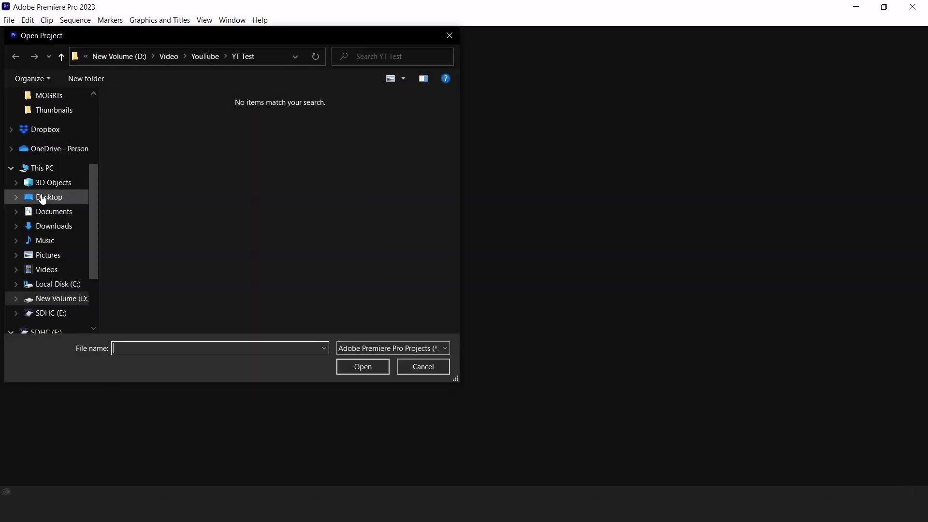
{"action": "left_click", "coordinate": [158, 54]}
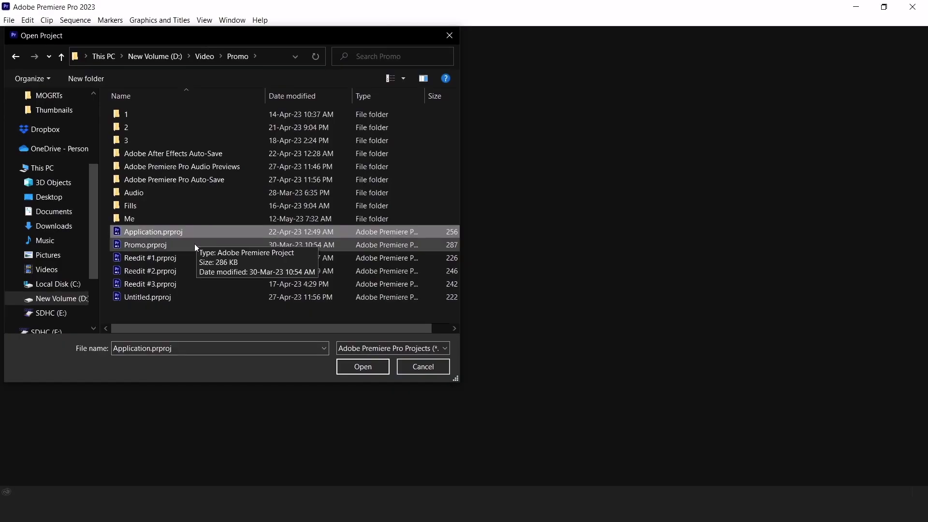
{"action": "left_click", "coordinate": [194, 244]}
{"action": "left_click", "coordinate": [190, 257]}
{"action": "left_click", "coordinate": [188, 270]}
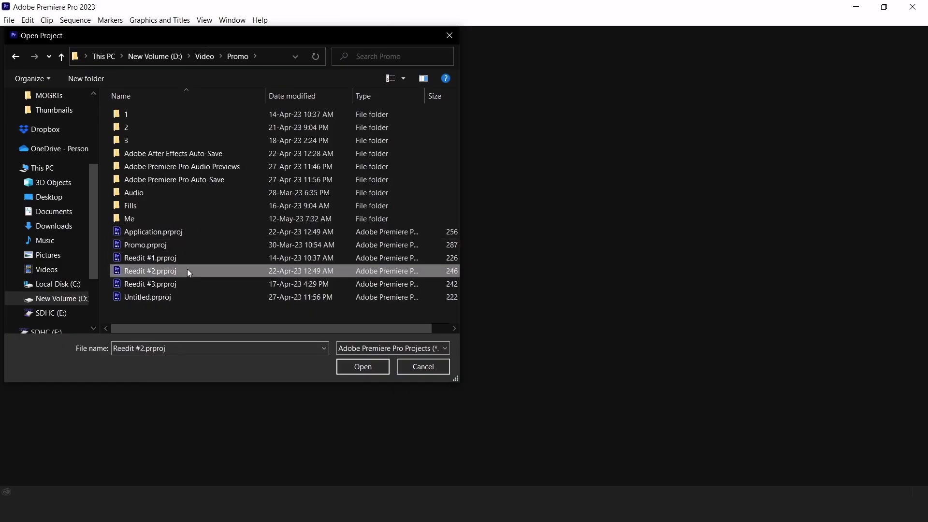
{"action": "left_click", "coordinate": [408, 367]}
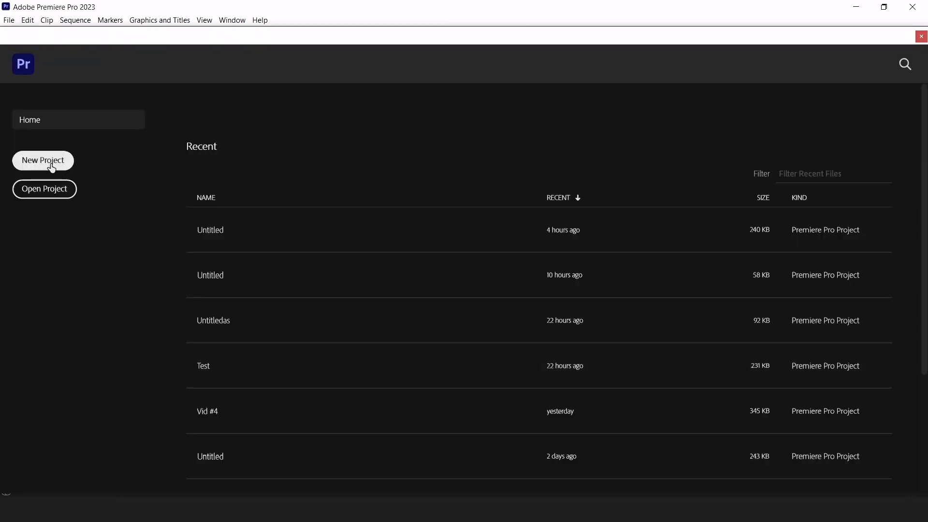
Step: Create a new project named YouTube Test in the folder D:\Video\YouTube\YT Test
{"action": "left_click", "coordinate": [52, 166]}
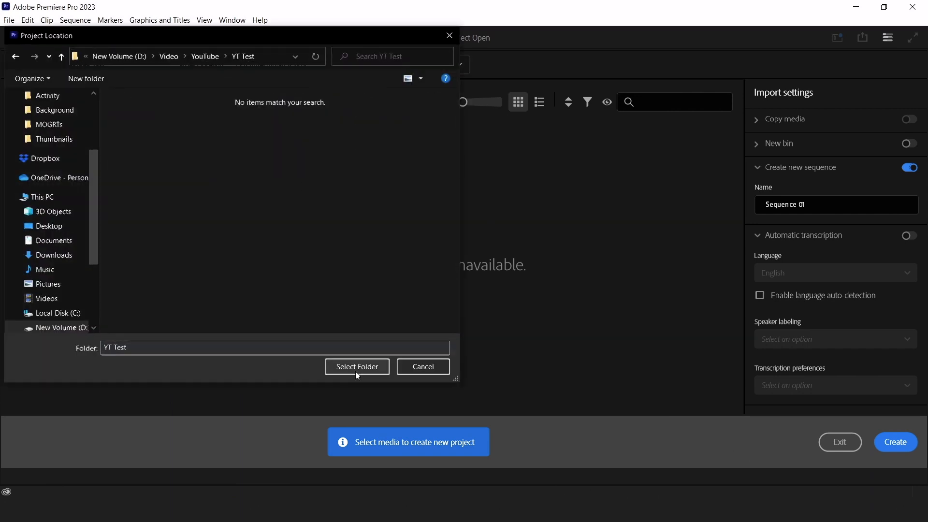
{"action": "left_click", "coordinate": [356, 365]}
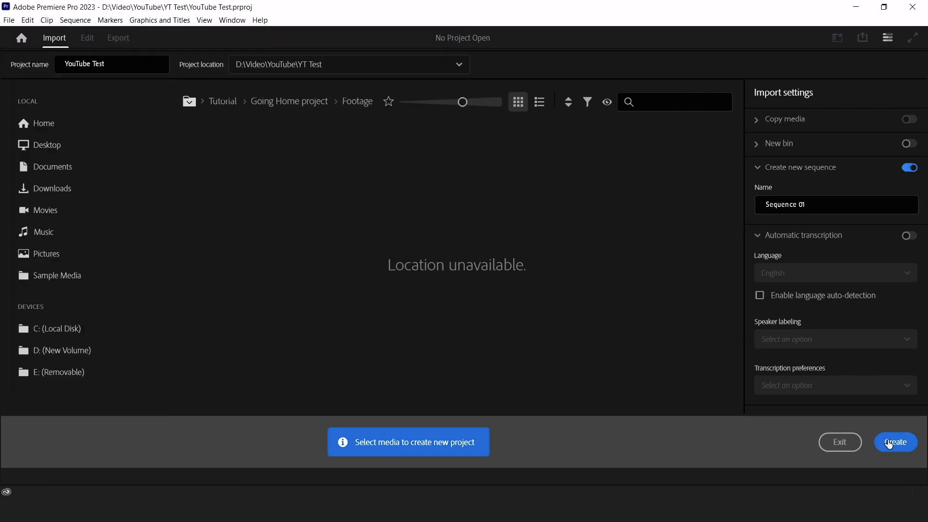
{"action": "left_click", "coordinate": [890, 444]}
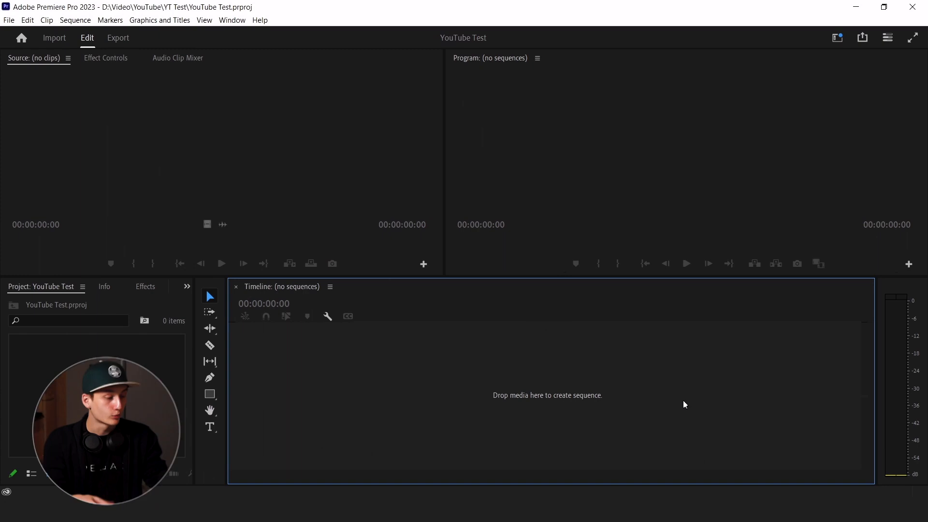
Step: Move the Project, Info, Effects, Markers and History panels into the panel group that holds the Source monitor
{"action": "left_click_drag", "start_coordinate": [34, 285], "coordinate": [27, 64]}
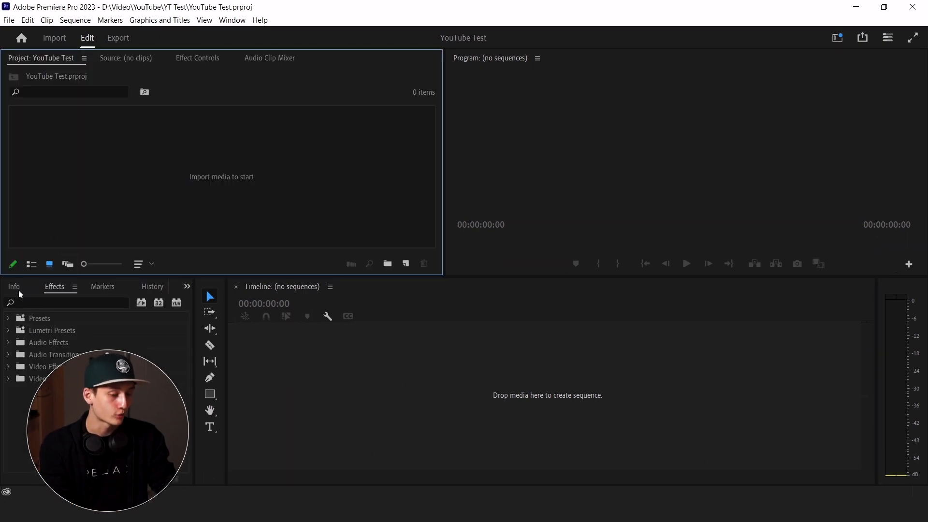
{"action": "left_click_drag", "start_coordinate": [14, 288], "coordinate": [78, 58]}
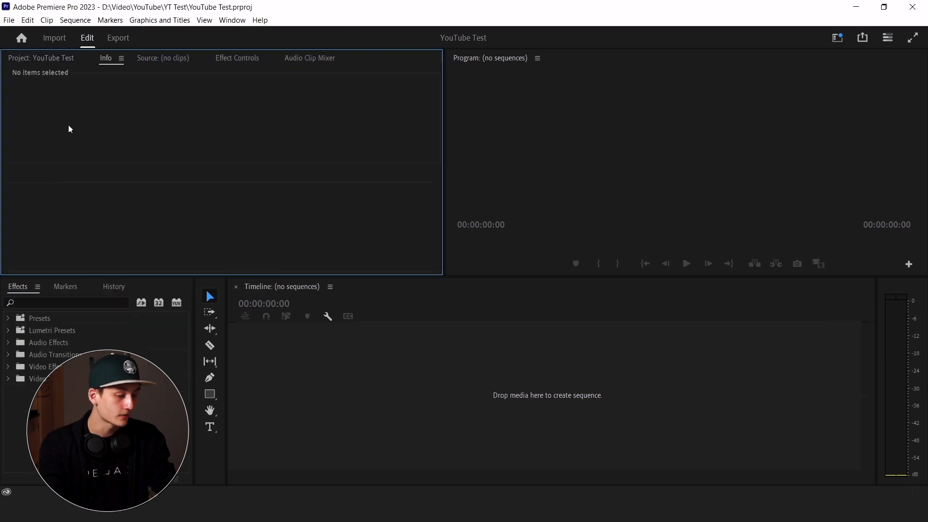
{"action": "left_click_drag", "start_coordinate": [29, 286], "coordinate": [115, 58]}
{"action": "left_click_drag", "start_coordinate": [28, 289], "coordinate": [145, 54]}
{"action": "left_click_drag", "start_coordinate": [20, 286], "coordinate": [146, 65]}
Step: Close the History, Markers, Info and Source panels
{"action": "left_click", "coordinate": [180, 58]}
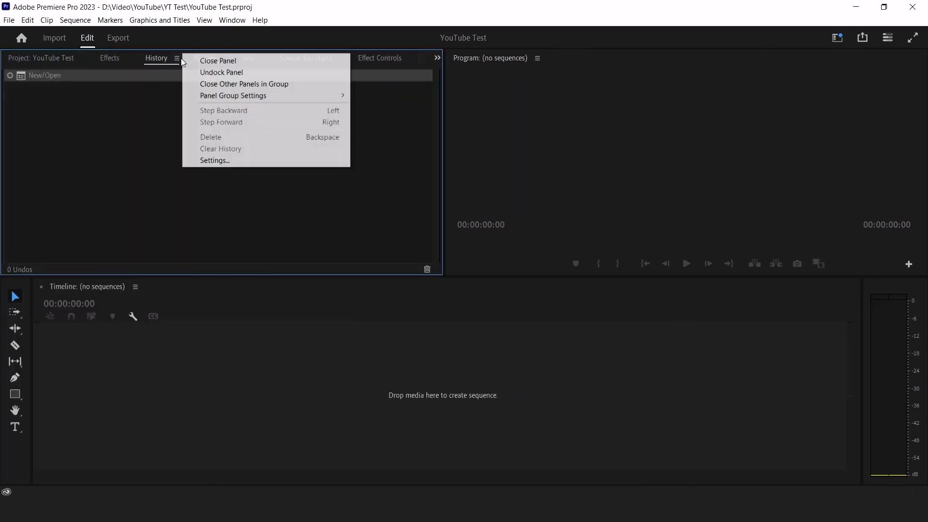
{"action": "left_click", "coordinate": [194, 60]}
{"action": "left_click", "coordinate": [232, 20]}
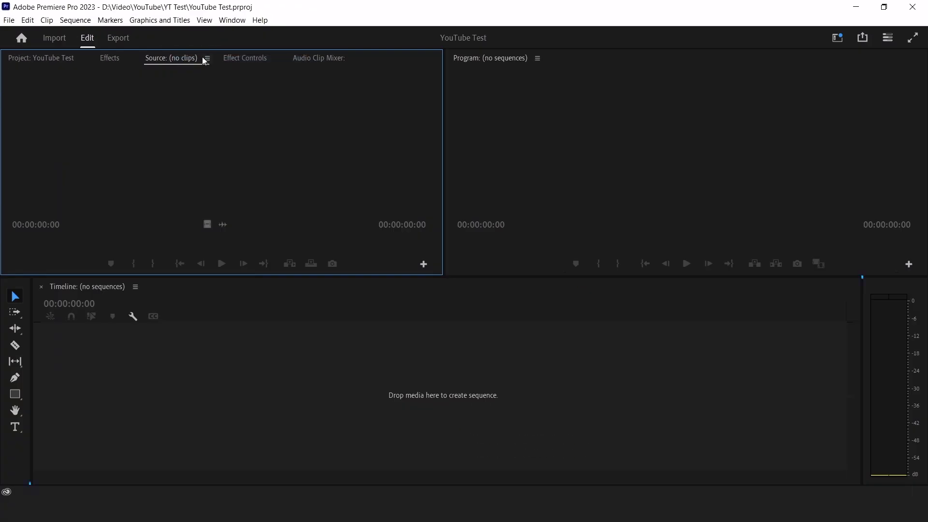
{"action": "left_click", "coordinate": [206, 59]}
{"action": "left_click", "coordinate": [208, 62]}
Step: Reorder the panel group so Effect Controls comes directly after Project and before Effects
{"action": "left_click_drag", "start_coordinate": [191, 59], "coordinate": [145, 61]}
{"action": "left_click", "coordinate": [178, 60]}
{"action": "left_click", "coordinate": [240, 59]}
Step: Dock the audio meters as a narrow strip beside the Program monitor and make the timeline area slightly shorter
{"action": "left_click_drag", "start_coordinate": [275, 270], "coordinate": [890, 256]}
{"action": "left_click_drag", "start_coordinate": [694, 155], "coordinate": [879, 149]}
{"action": "left_click_drag", "start_coordinate": [687, 278], "coordinate": [686, 292]}
{"action": "left_click", "coordinate": [177, 58]}
Step: Save the current panel layout as a new workspace named Default
{"action": "left_click", "coordinate": [232, 20]}
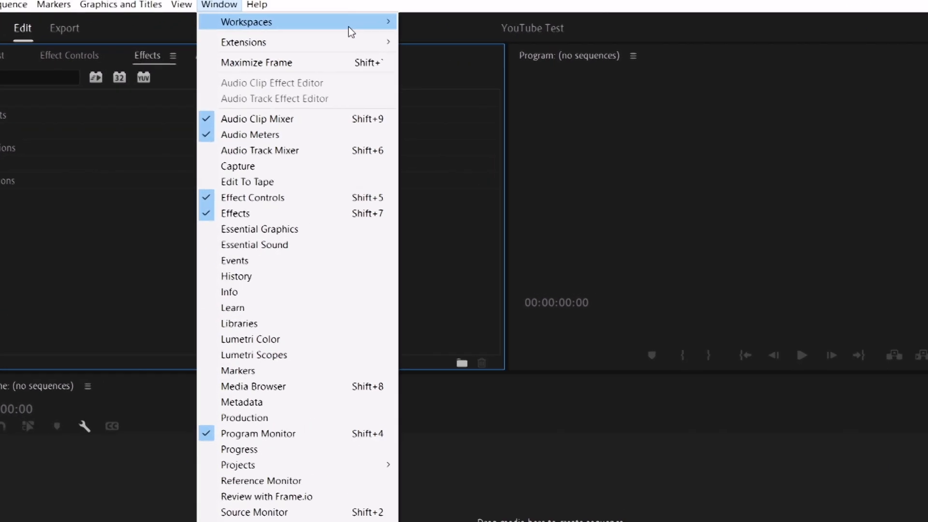
{"action": "mouse_move", "coordinate": [401, 28]}
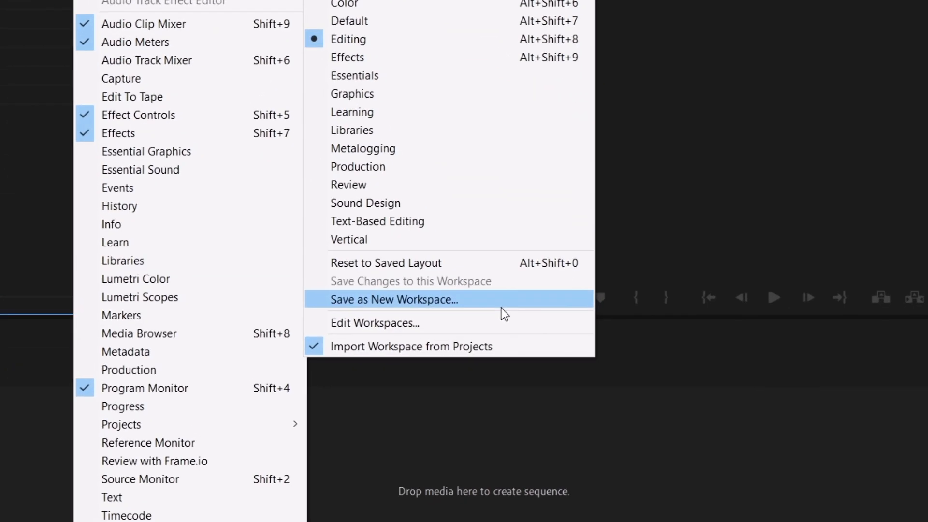
{"action": "left_click", "coordinate": [502, 309]}
{"action": "type", "text": "De"}
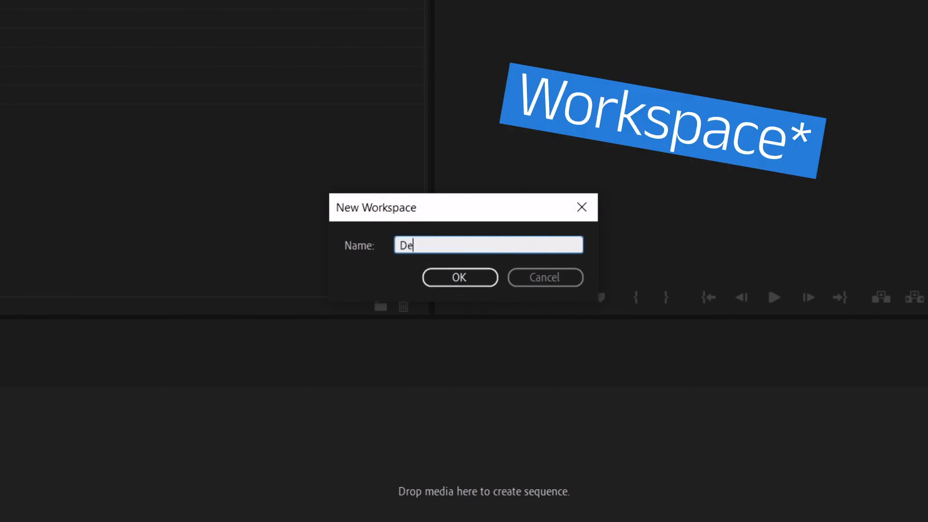
{"action": "type", "text": "ault"}
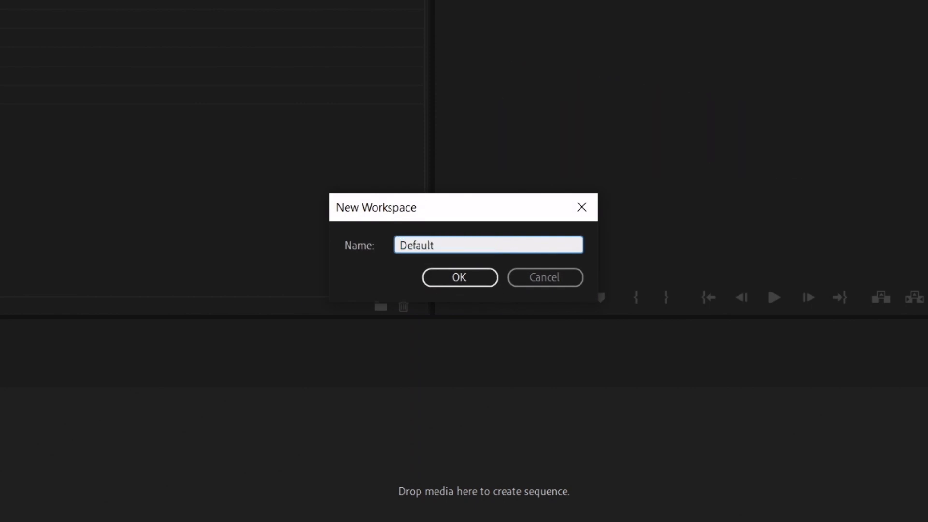
{"action": "left_click", "coordinate": [463, 279]}
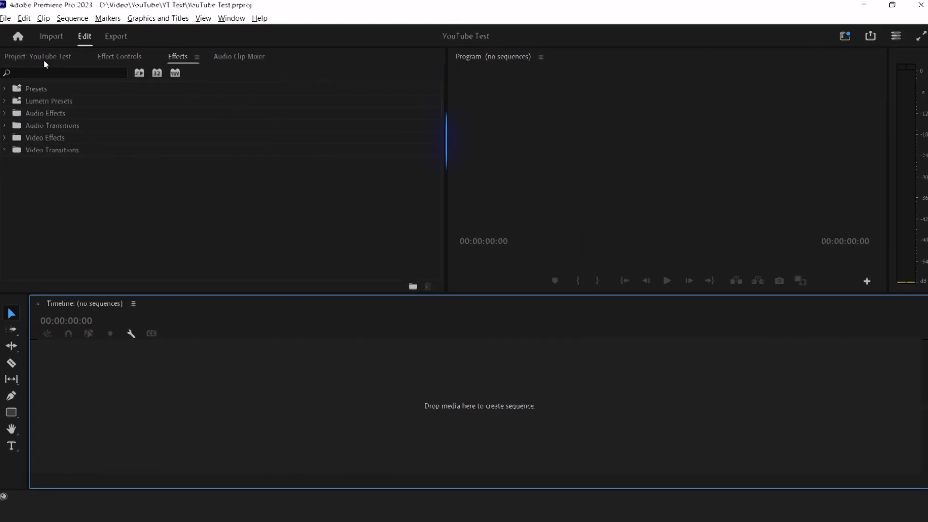
Step: Import vintage car video footage into the YouTube Test project
{"action": "left_click", "coordinate": [43, 59]}
{"action": "left_click", "coordinate": [507, 352]}
{"action": "left_click", "coordinate": [507, 353]}
{"action": "right_click", "coordinate": [481, 352]}
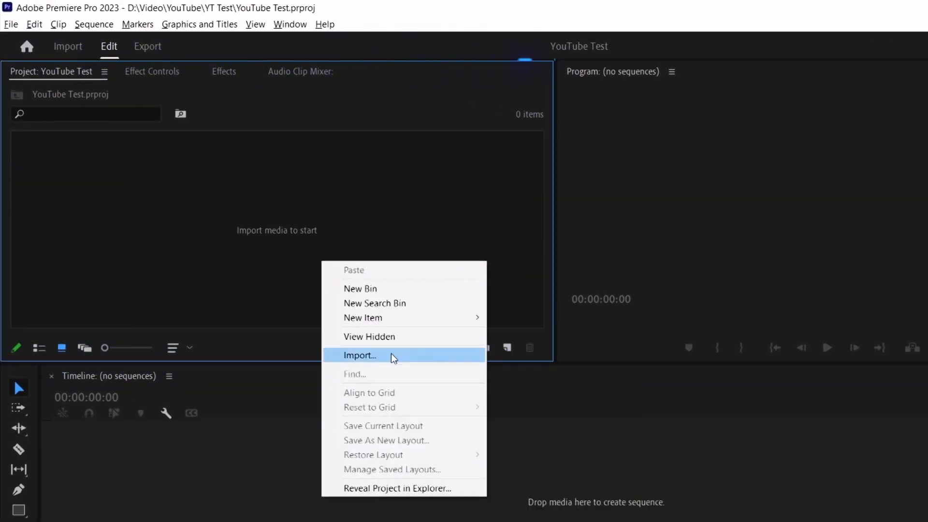
{"action": "left_click", "coordinate": [392, 356]}
{"action": "double_click", "coordinate": [174, 160]}
{"action": "double_click", "coordinate": [520, 192]}
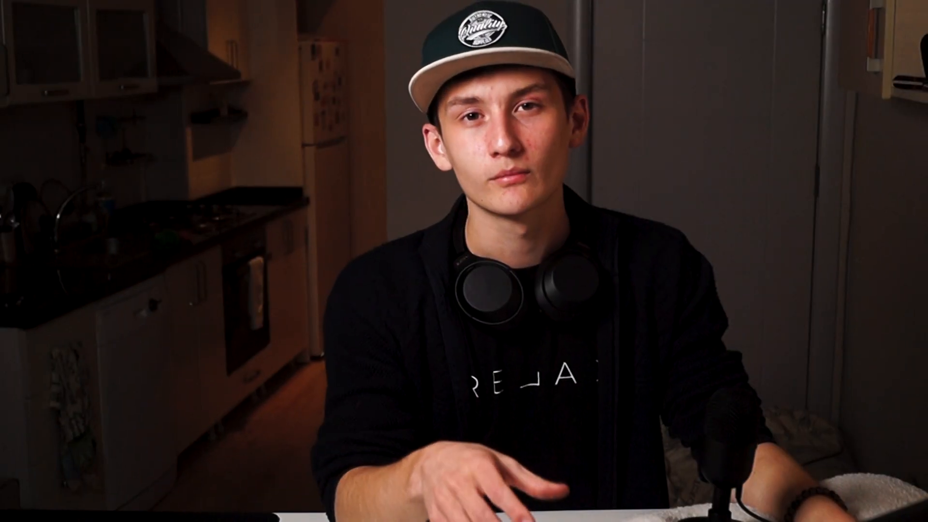
Step: Create bins named Footage and Music, filing the two vintage car video clips in Footage
{"action": "left_click", "coordinate": [534, 346]}
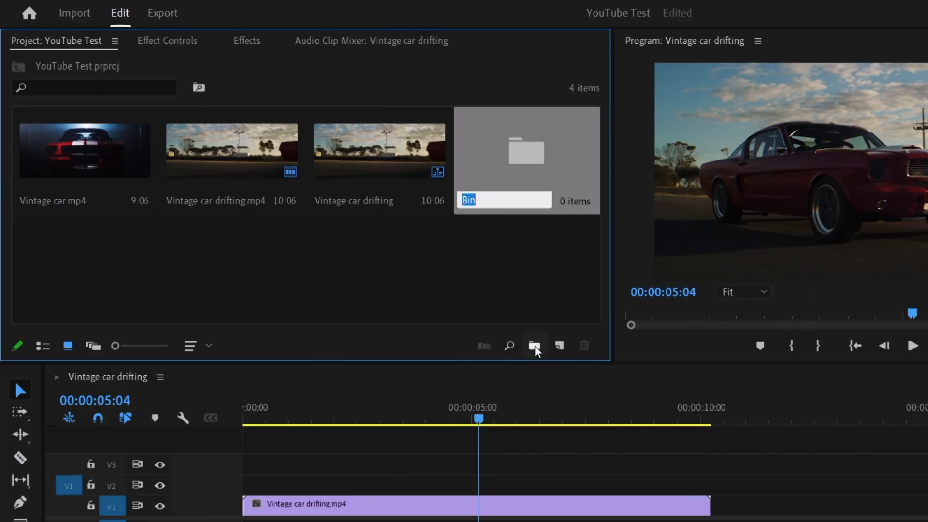
{"action": "type", "text": "Footage"}
{"action": "key", "text": "Tab"}
{"action": "left_click", "coordinate": [489, 274]}
{"action": "left_click", "coordinate": [261, 169]}
{"action": "left_click", "coordinate": [137, 189], "text": "shift"}
{"action": "left_click_drag", "start_coordinate": [137, 186], "coordinate": [532, 170]}
{"action": "left_click", "coordinate": [534, 345]}
{"action": "type", "text": "M"}
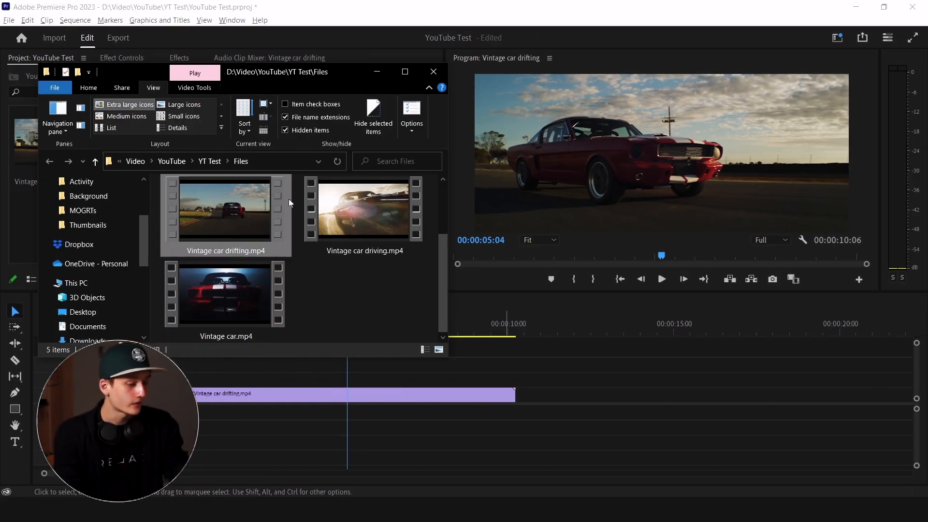
Step: Add Vintage car driving.mp4 from the Files folder to track V1, directly after the drifting clip
{"action": "left_click", "coordinate": [363, 210]}
{"action": "left_click_drag", "start_coordinate": [364, 211], "coordinate": [525, 354]}
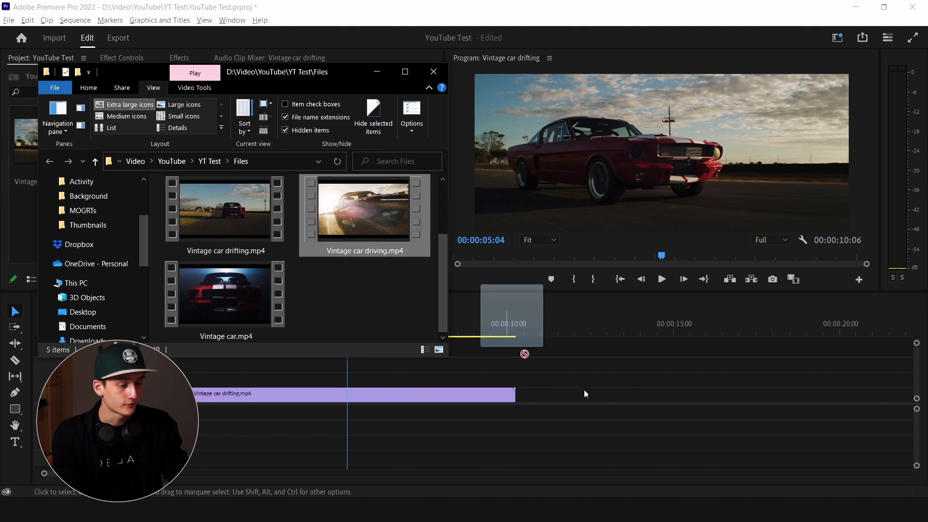
{"action": "left_click_drag", "start_coordinate": [538, 395], "coordinate": [517, 394]}
{"action": "left_click", "coordinate": [518, 372]}
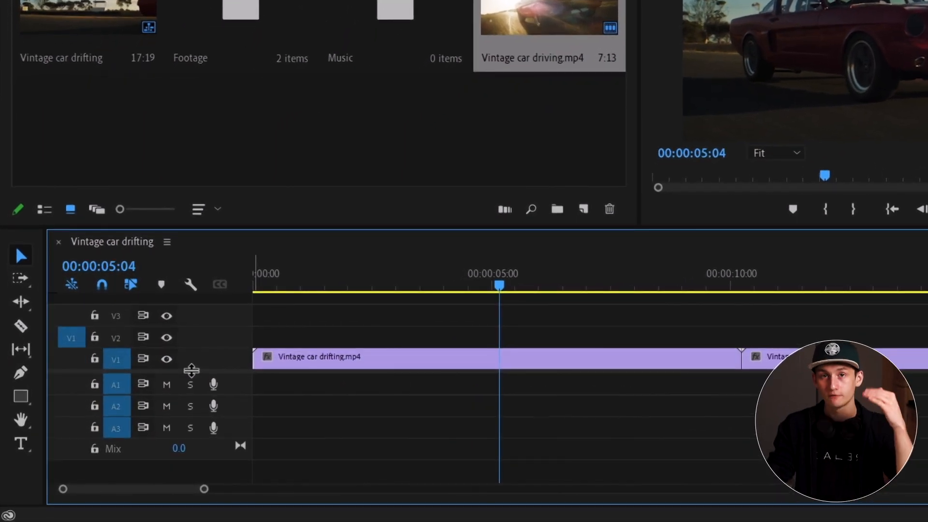
Step: Add one video track above V3 and one audio track below A3 in the timeline
{"action": "left_click_drag", "start_coordinate": [193, 376], "coordinate": [192, 382]}
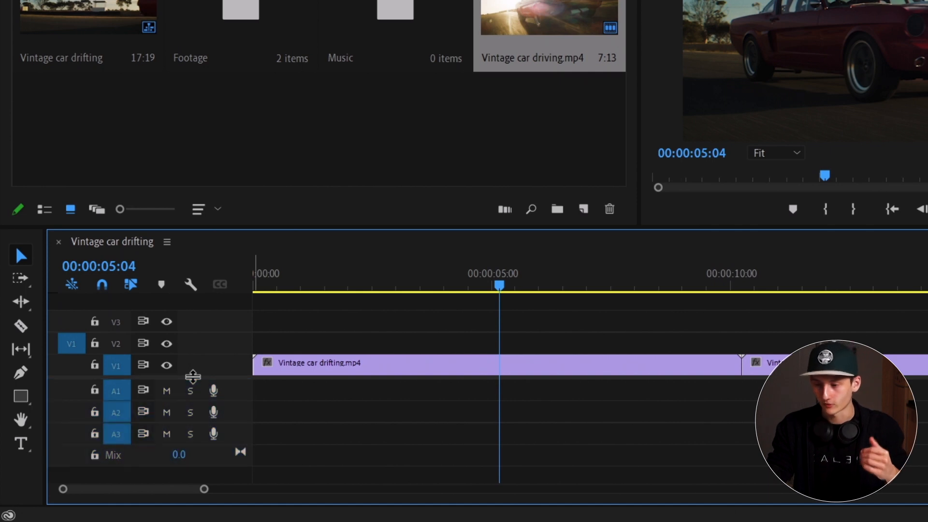
{"action": "right_click", "coordinate": [239, 320]}
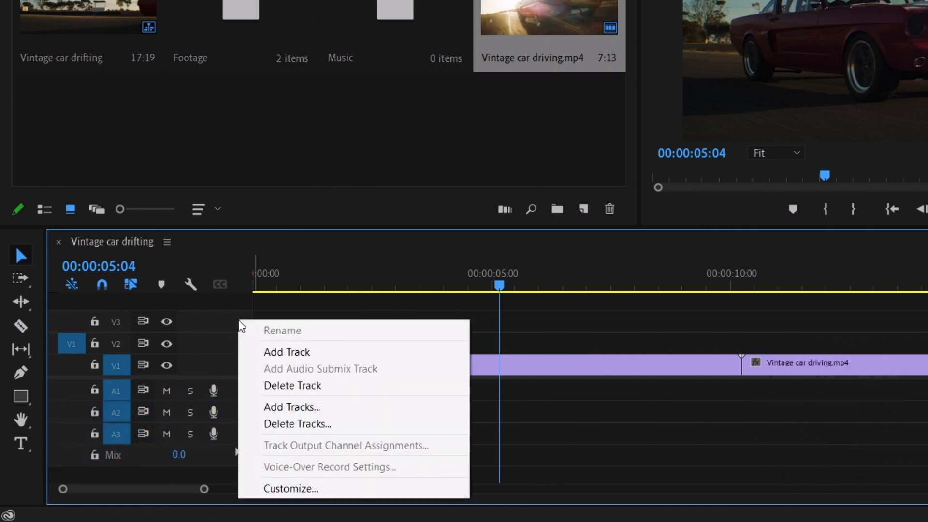
{"action": "left_click", "coordinate": [276, 352]}
{"action": "right_click", "coordinate": [242, 430]}
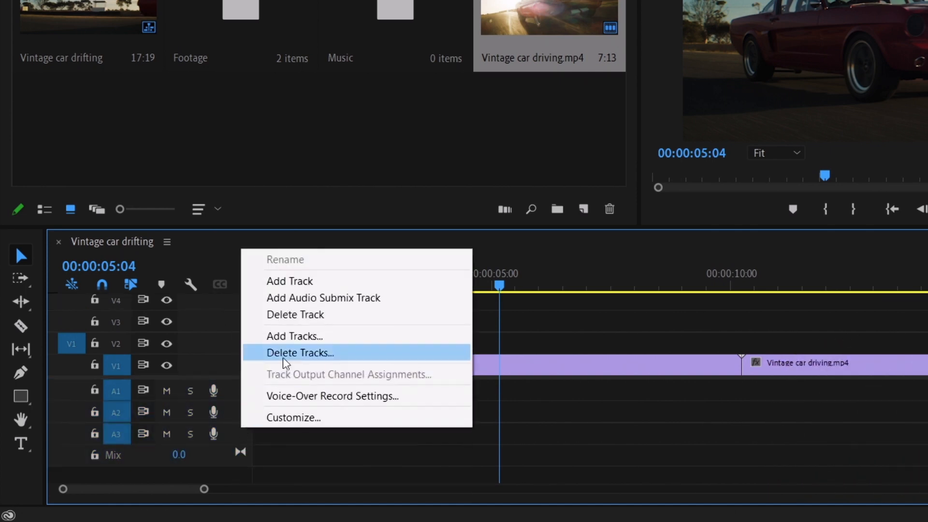
{"action": "left_click", "coordinate": [301, 281]}
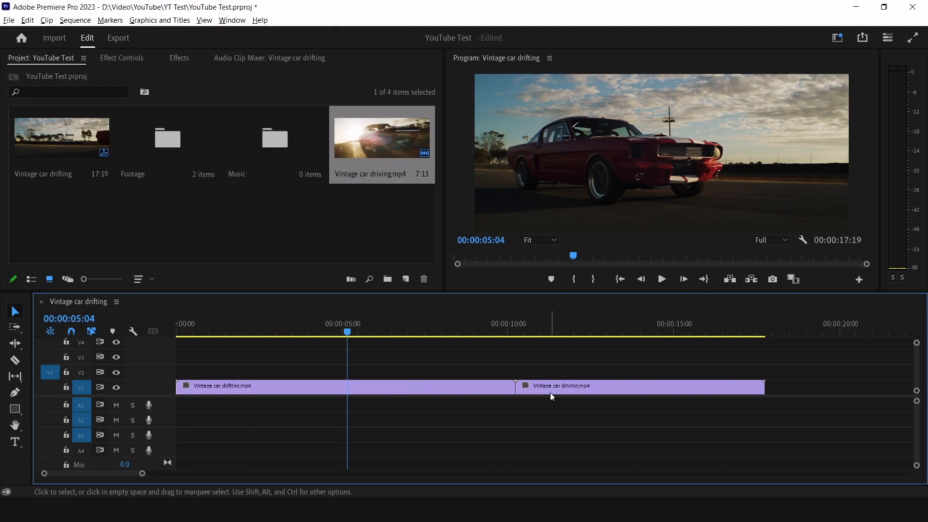
Step: Move Vintage car driving.mp4 earlier on V1 over the end of the drifting clip, and enlarge the Program monitor area
{"action": "left_click_drag", "start_coordinate": [551, 393], "coordinate": [434, 390]}
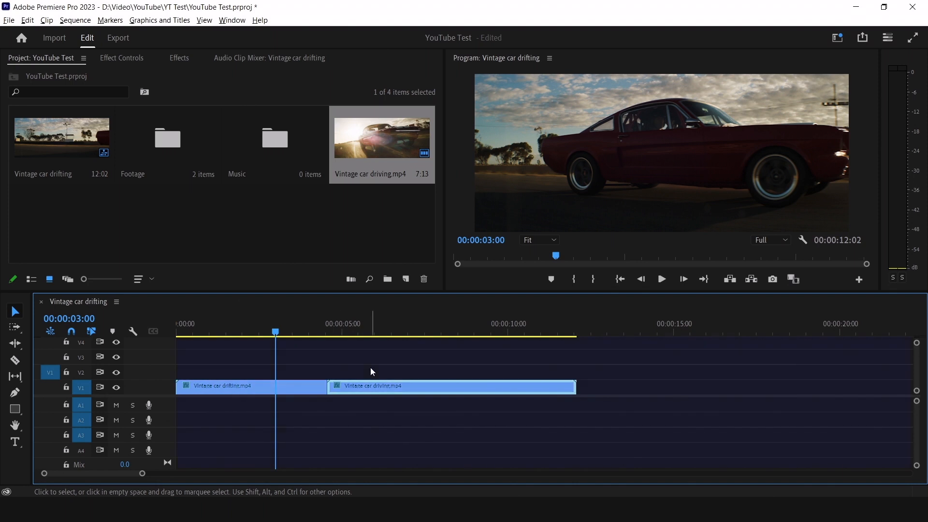
{"action": "left_click_drag", "start_coordinate": [521, 293], "coordinate": [519, 312]}
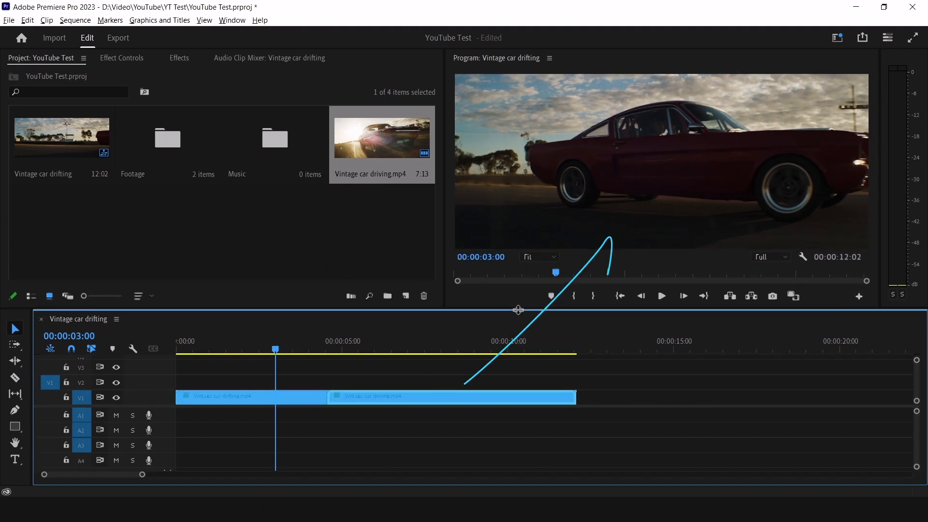
Step: Open the Vintage car drifting sequence's settings and examine the timebase, frame size and display format options
{"action": "left_click", "coordinate": [80, 140]}
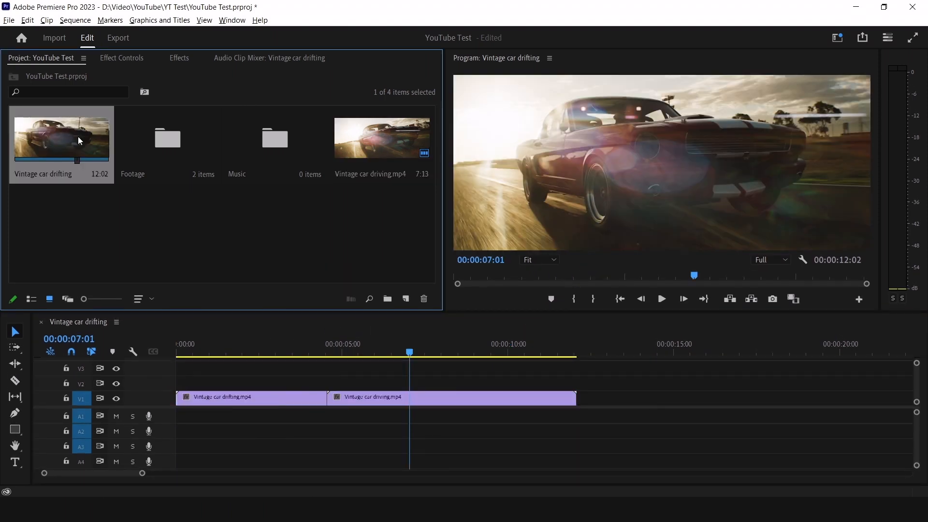
{"action": "left_click", "coordinate": [74, 20]}
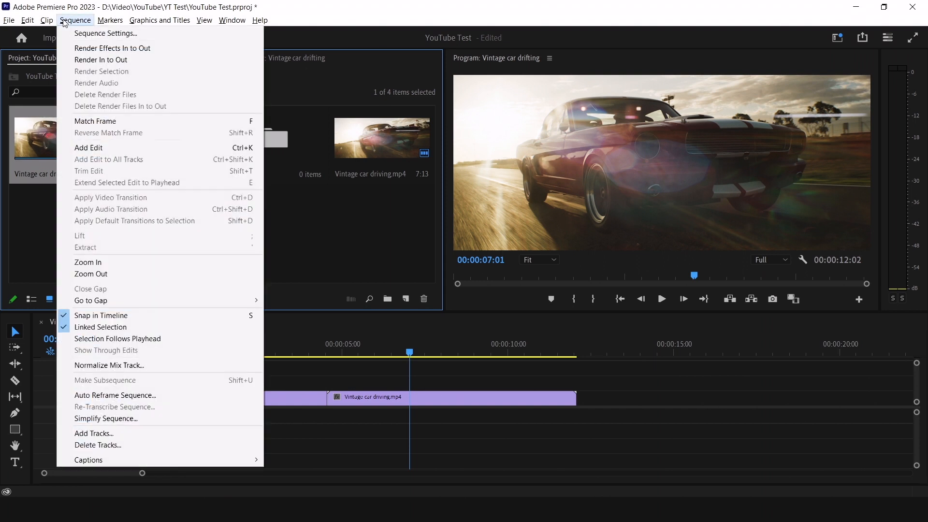
{"action": "left_click", "coordinate": [82, 35]}
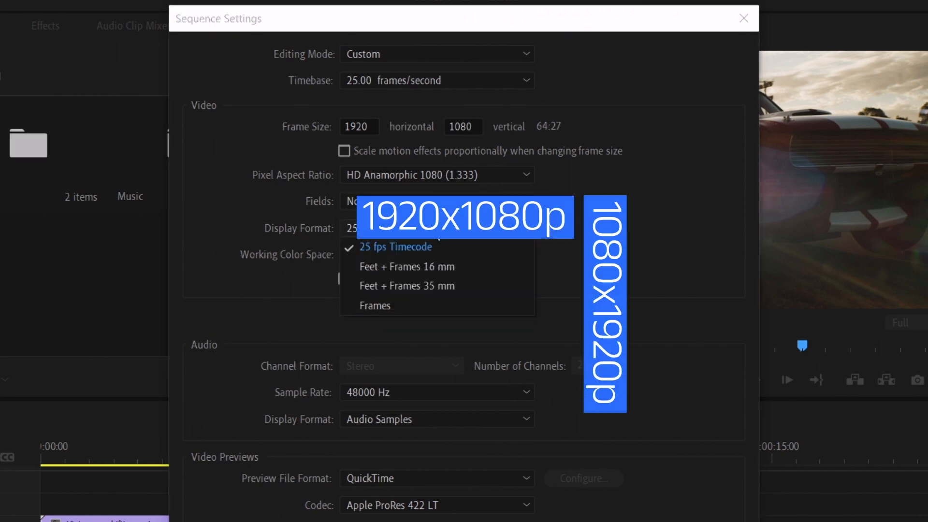
{"action": "left_click", "coordinate": [437, 228]}
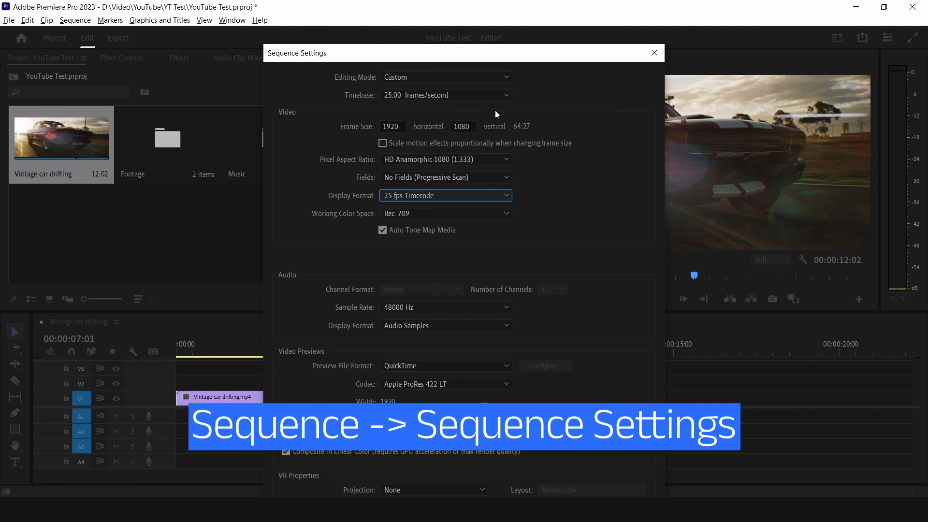
{"action": "mouse_move", "coordinate": [478, 59]}
{"action": "left_mouse_down"}
{"action": "mouse_move", "coordinate": [478, 27]}
{"action": "mouse_move", "coordinate": [475, 43]}
{"action": "left_mouse_up"}
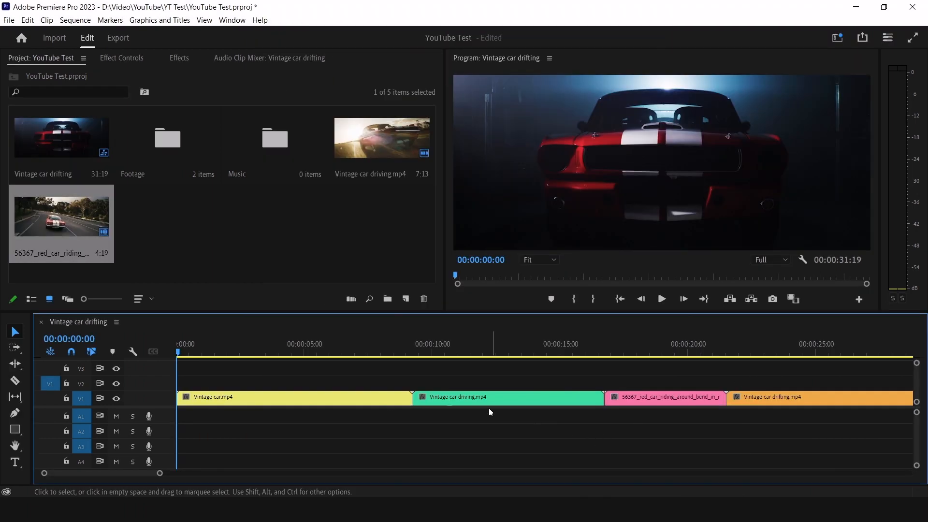
Step: Examine the joins between the clips on track V1 at closer and wider timeline zoom levels
{"action": "scroll", "coordinate": [412, 398], "scroll_direction": "up", "scroll_amount": 5}
{"action": "scroll", "coordinate": [411, 399], "scroll_direction": "down", "scroll_amount": 5}
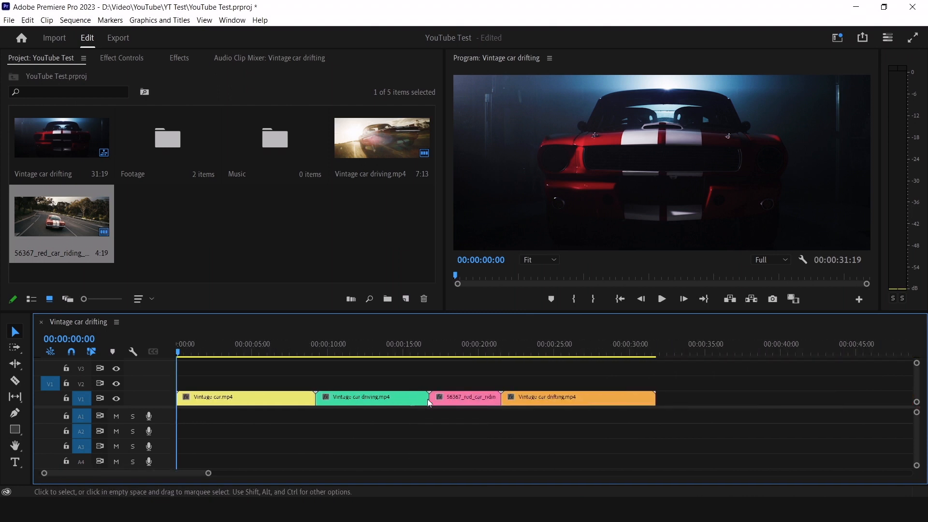
{"action": "scroll", "coordinate": [504, 399], "scroll_direction": "up", "scroll_amount": 6}
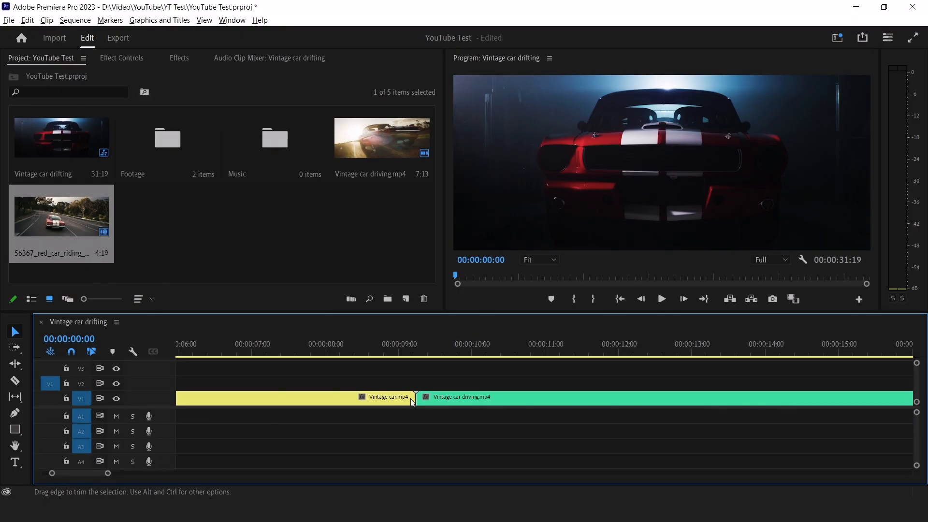
{"action": "scroll", "coordinate": [410, 398], "scroll_direction": "down", "scroll_amount": 10}
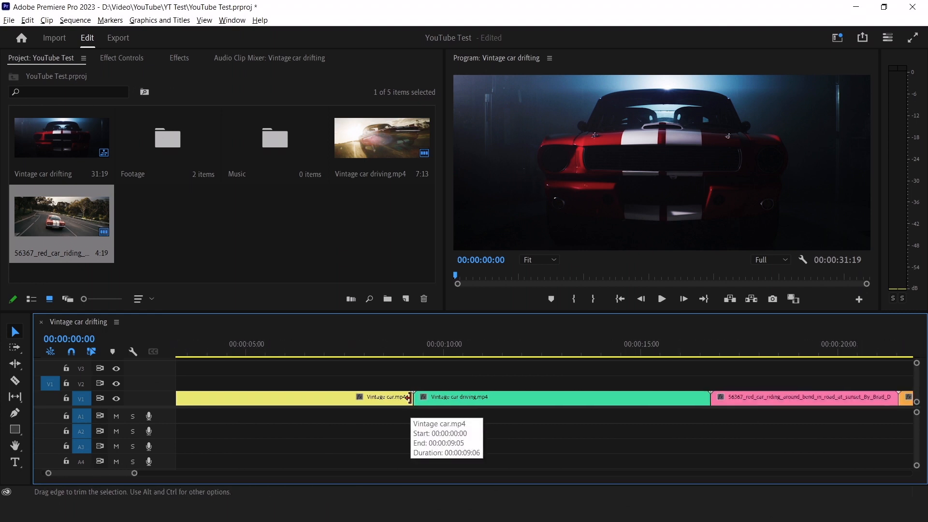
{"action": "scroll", "coordinate": [410, 398], "scroll_direction": "down", "scroll_amount": 3}
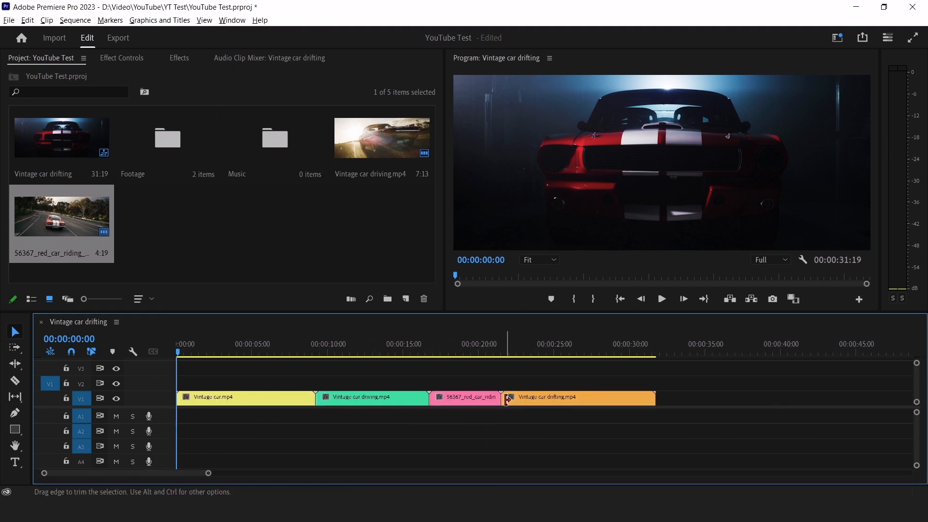
{"action": "scroll", "coordinate": [504, 400], "scroll_direction": "up", "scroll_amount": 4}
{"action": "scroll", "coordinate": [498, 377], "scroll_direction": "up", "scroll_amount": 6}
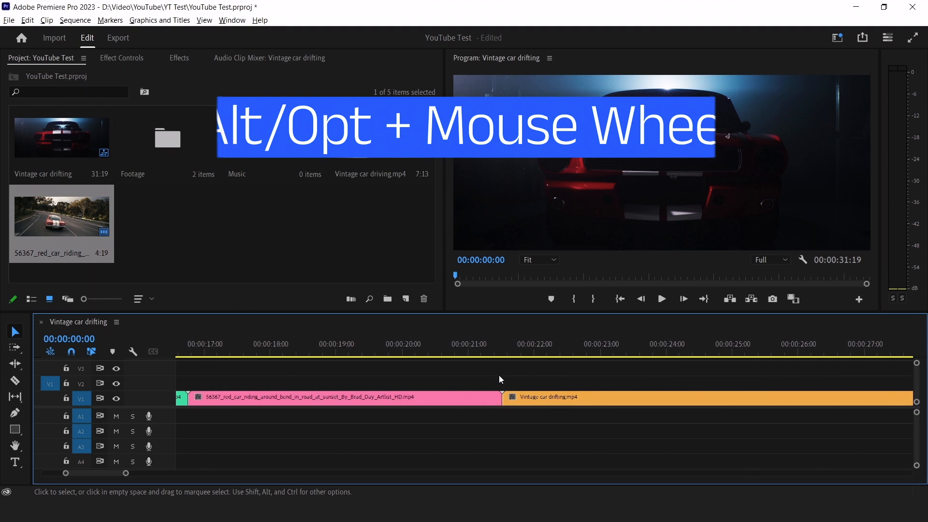
{"action": "scroll", "coordinate": [505, 379], "scroll_direction": "up", "scroll_amount": 4}
{"action": "scroll", "coordinate": [506, 377], "scroll_direction": "down", "scroll_amount": 5}
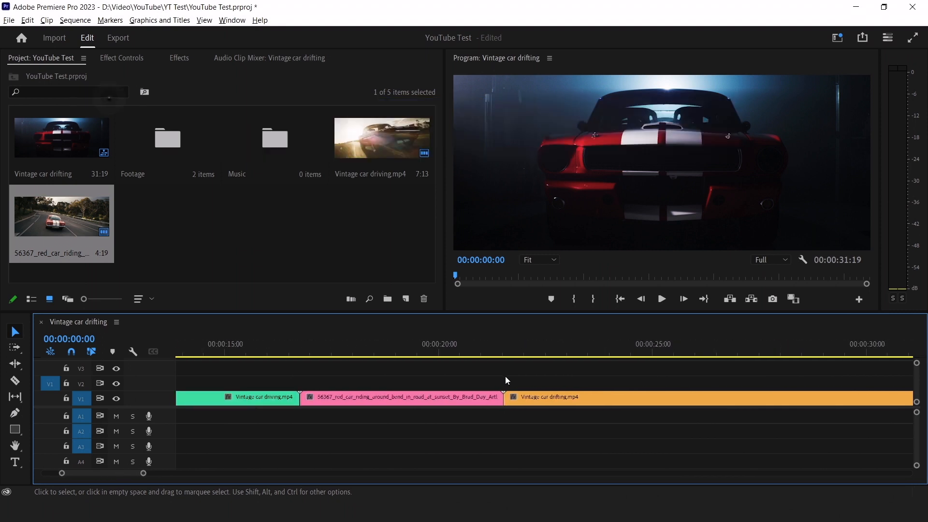
{"action": "scroll", "coordinate": [505, 379], "scroll_direction": "down", "scroll_amount": 1}
{"action": "scroll", "coordinate": [317, 375], "scroll_direction": "up", "scroll_amount": 3}
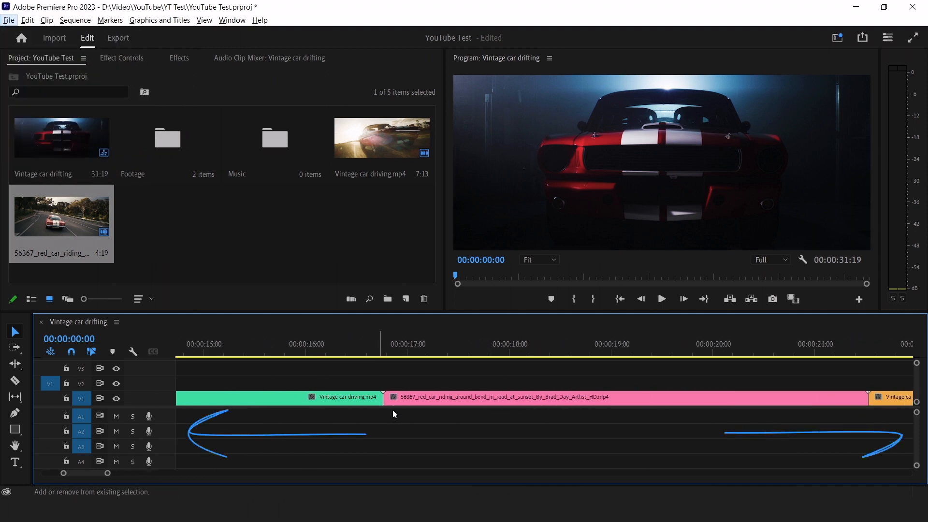
Step: Look along the timeline and through its video and audio tracks, scrubbing Vintage car driving.mp4 around 00:00:13
{"action": "scroll", "coordinate": [390, 382], "scroll_direction": "left", "scroll_amount": 5}
{"action": "scroll", "coordinate": [390, 382], "scroll_direction": "right", "scroll_amount": 5}
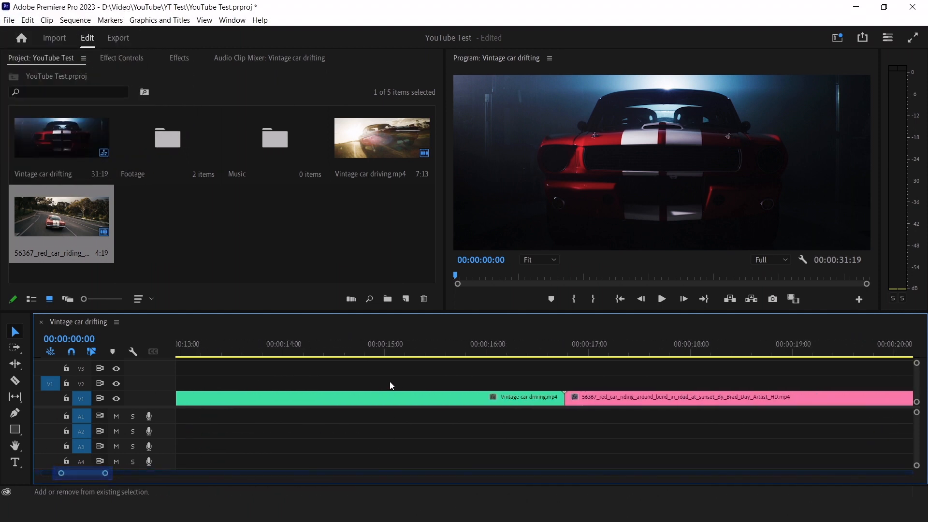
{"action": "scroll", "coordinate": [389, 381], "scroll_direction": "left", "scroll_amount": 5}
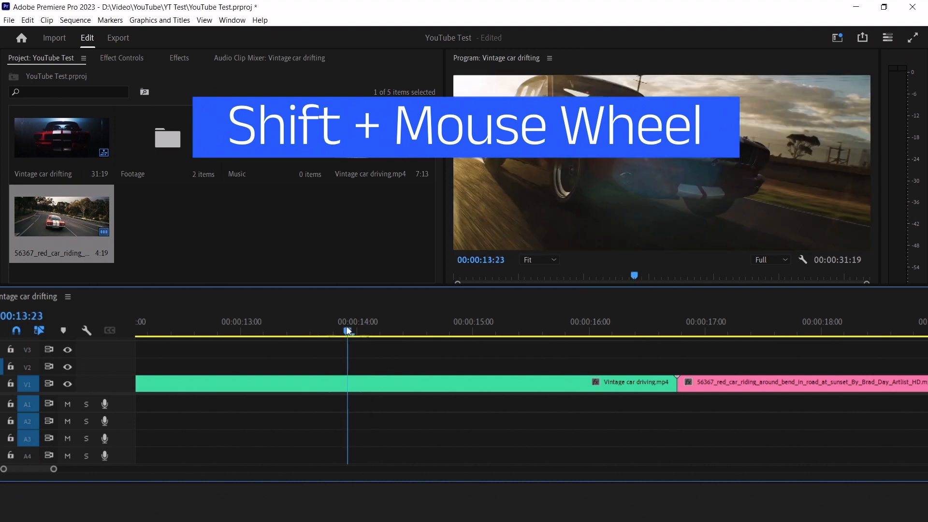
{"action": "left_click_drag", "start_coordinate": [346, 328], "coordinate": [503, 328]}
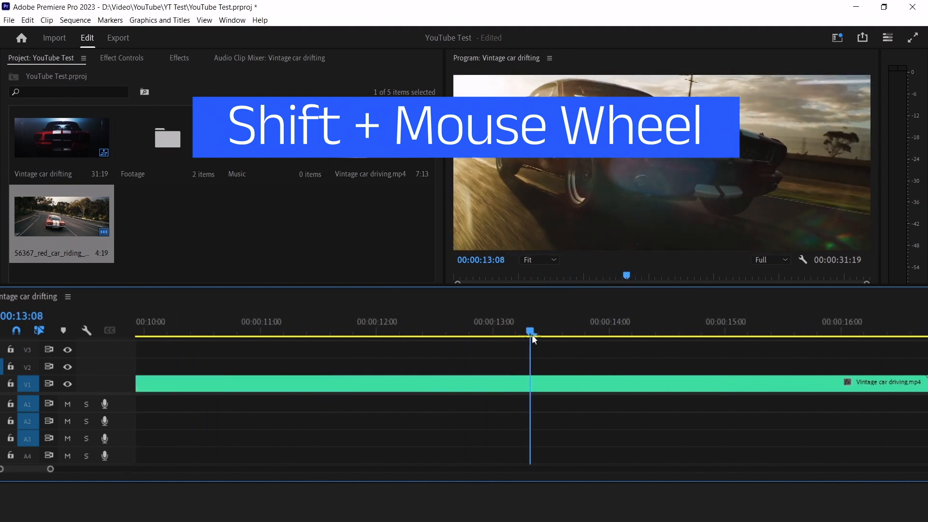
{"action": "scroll", "coordinate": [161, 438], "scroll_direction": "up", "scroll_amount": 2}
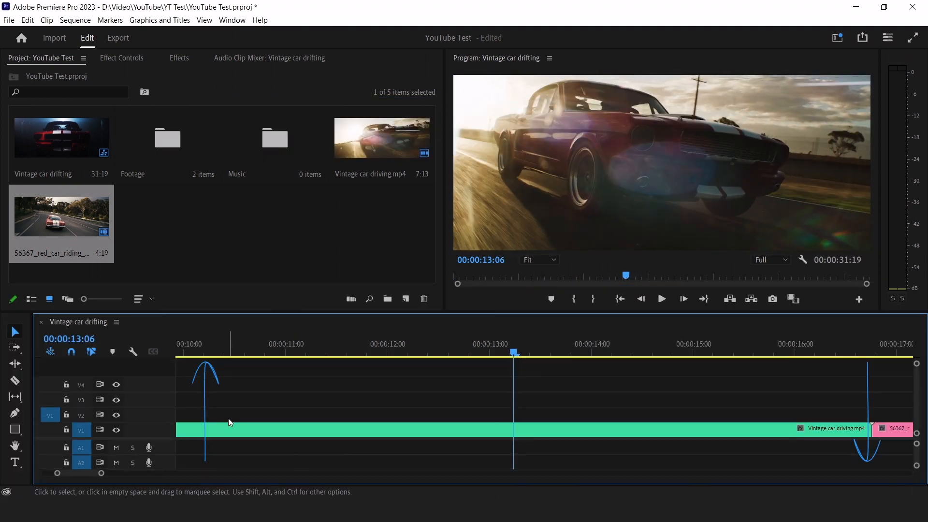
{"action": "scroll", "coordinate": [155, 443], "scroll_direction": "down", "scroll_amount": 2}
{"action": "scroll", "coordinate": [156, 445], "scroll_direction": "up", "scroll_amount": 2}
{"action": "mouse_move", "coordinate": [160, 439]}
{"action": "left_mouse_down"}
{"action": "mouse_move", "coordinate": [161, 400]}
{"action": "mouse_move", "coordinate": [163, 416]}
{"action": "left_mouse_up"}
{"action": "scroll", "coordinate": [175, 383], "scroll_direction": "up", "scroll_amount": 1}
{"action": "scroll", "coordinate": [173, 382], "scroll_direction": "down", "scroll_amount": 1}
Step: Play the sequence from 00:00:10:21 in Vintage car driving.mp4, shuttling playback forward and in reverse
{"action": "left_click", "coordinate": [266, 346]}
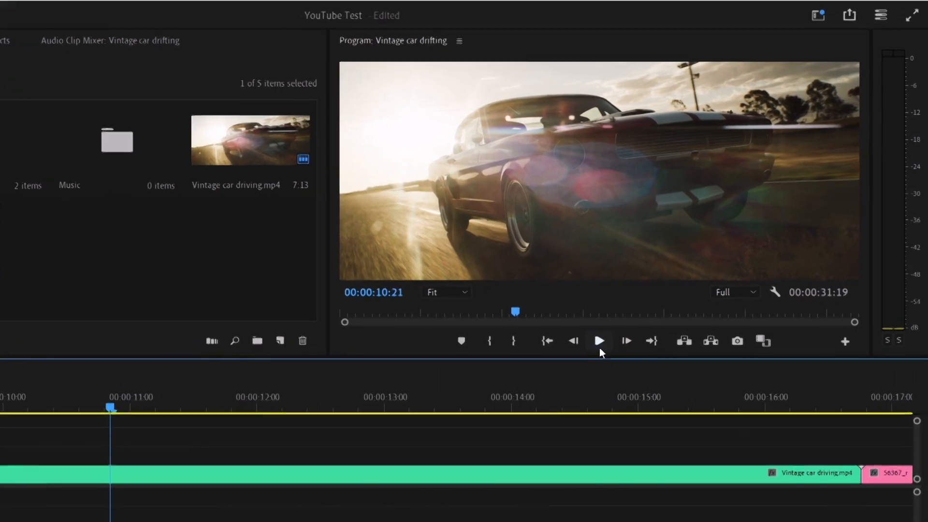
{"action": "left_click", "coordinate": [662, 299]}
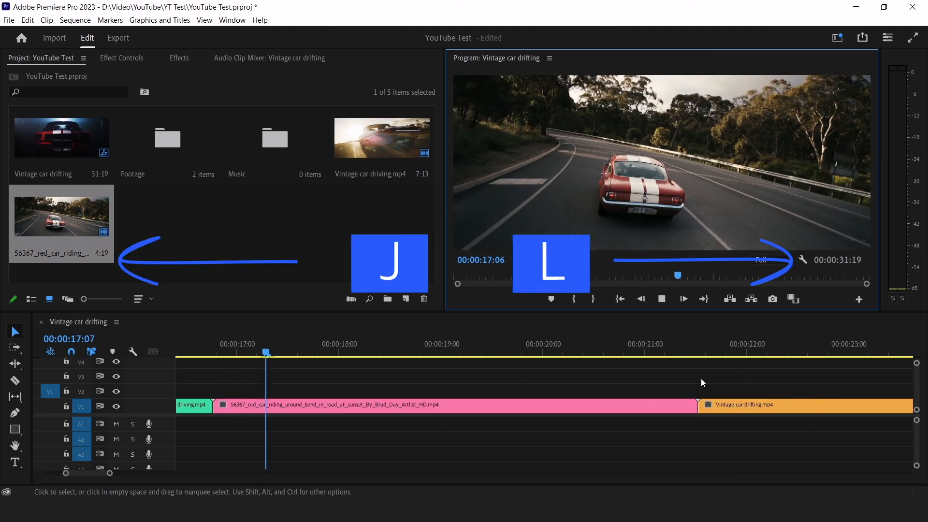
{"action": "key", "text": "l"}
{"action": "key", "text": "j"}
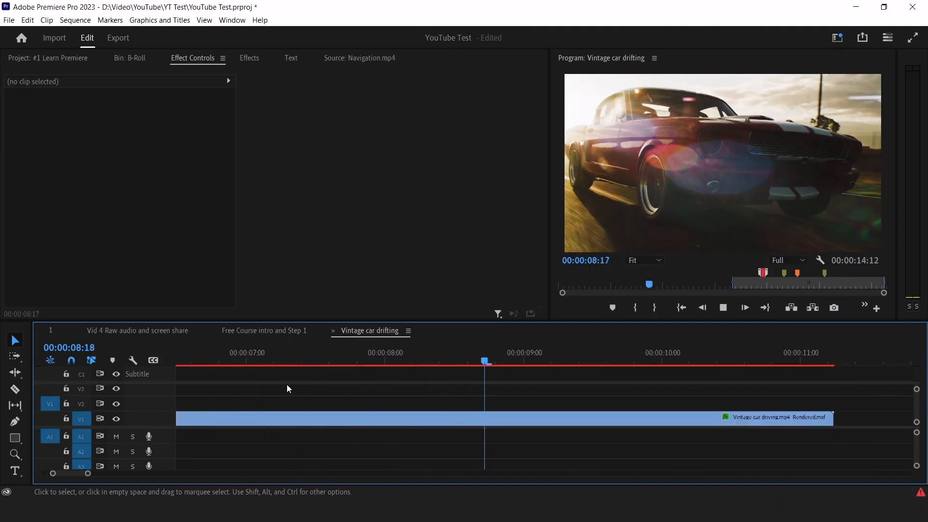
Step: Select the rendered driving clip, park the playhead at 00:00:09:04 and set the Program monitor's playback resolution to 1/4
{"action": "left_click", "coordinate": [287, 419]}
{"action": "left_click_drag", "start_coordinate": [617, 362], "coordinate": [546, 366]}
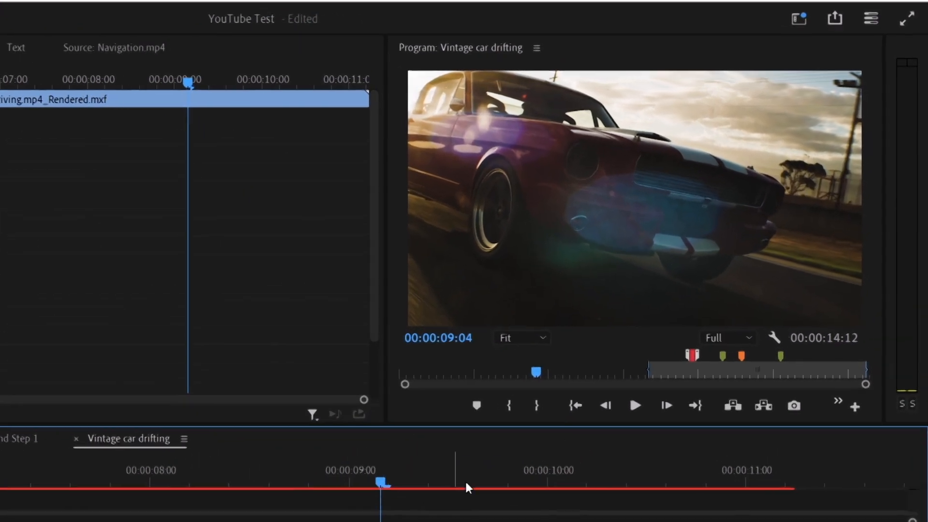
{"action": "left_click", "coordinate": [795, 259]}
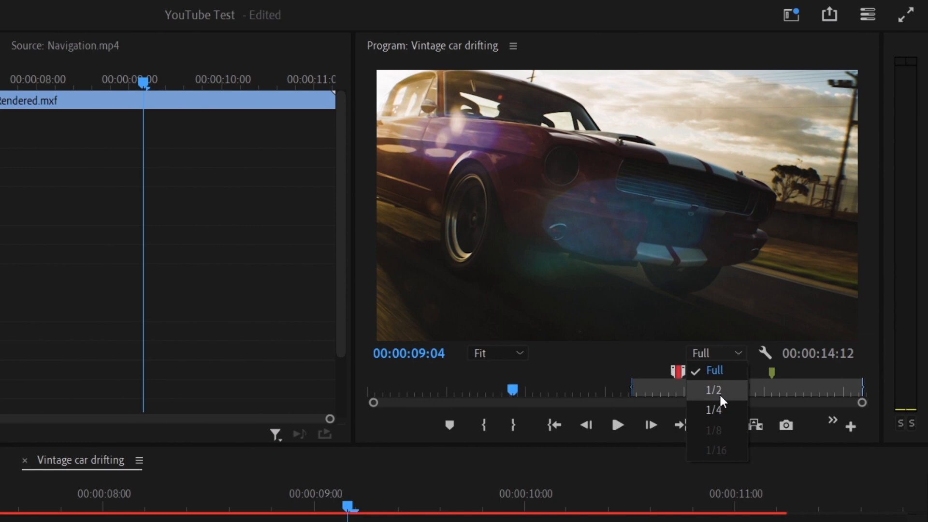
{"action": "left_click", "coordinate": [716, 409]}
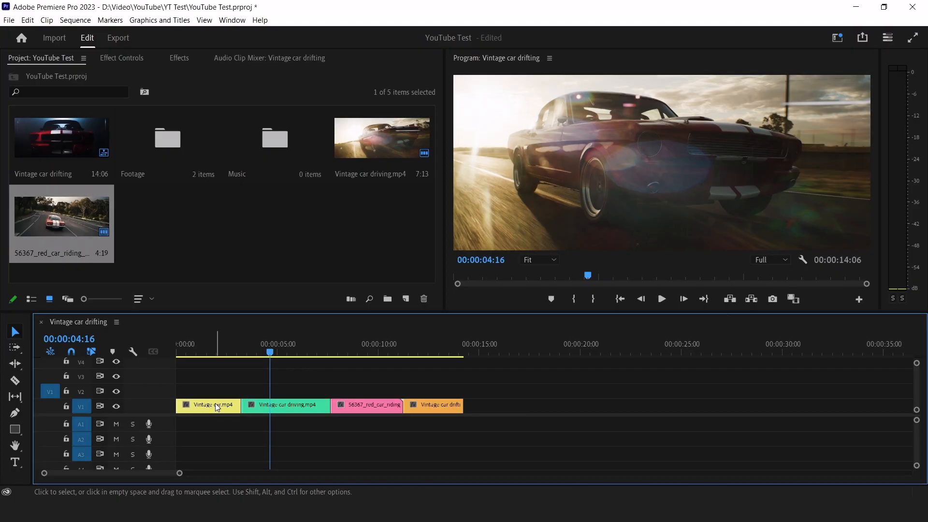
Step: Ripple trim the start of Vintage car.mp4 up to the playhead at 00:00:03:18
{"action": "key", "text": "="}
{"action": "key", "text": "="}
{"action": "left_click", "coordinate": [299, 346]}
{"action": "key", "text": "c"}
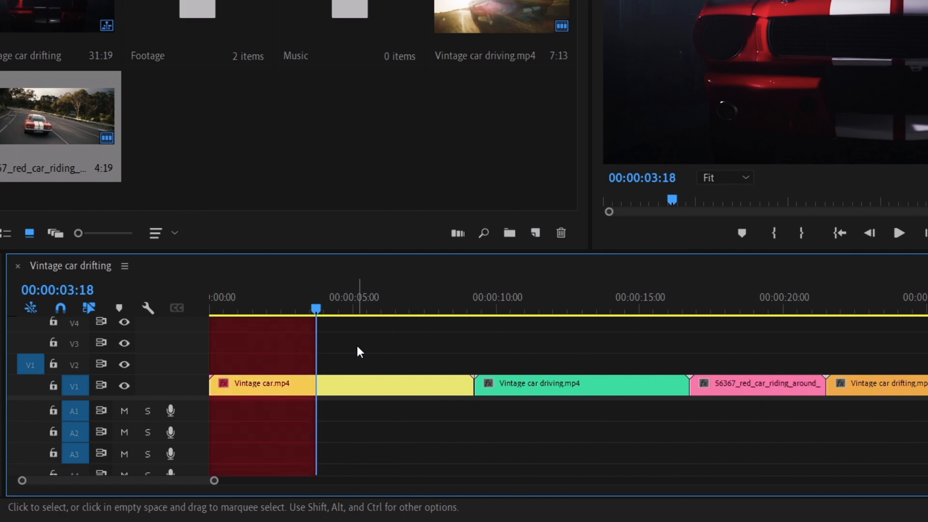
{"action": "key", "text": "q"}
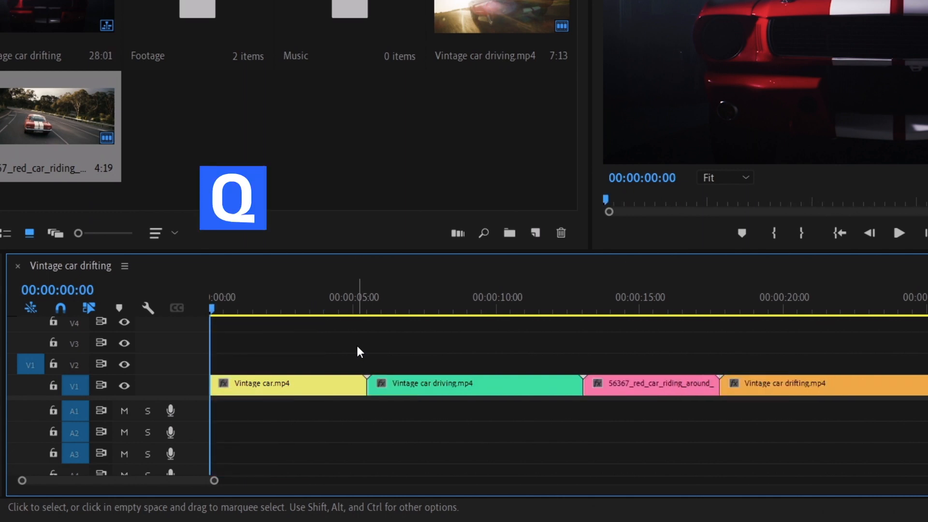
Step: Split Vintage car.mp4 at 00:00:02:18 with the Razor tool and play on into the driving clip
{"action": "left_click_drag", "start_coordinate": [225, 309], "coordinate": [302, 310]}
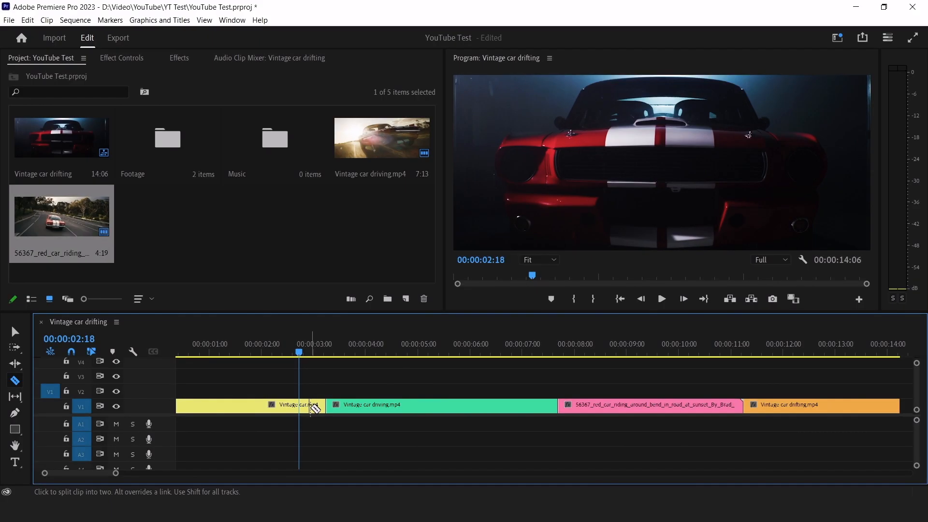
{"action": "left_click", "coordinate": [306, 407]}
{"action": "key", "text": "space"}
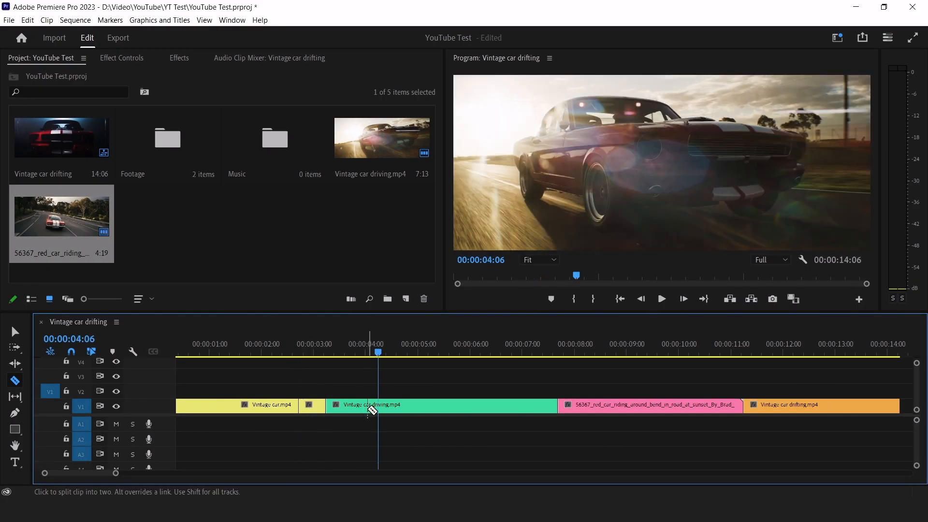
{"action": "key", "text": "v"}
{"action": "key", "text": "space"}
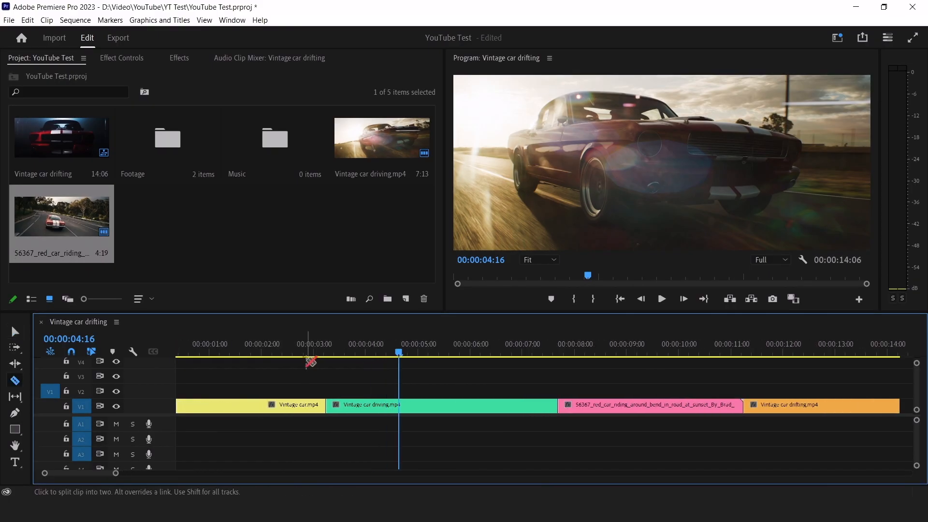
Step: Razor Vintage car.mp4 at 00:00:02:18, Vintage car driving.mp4 into three pieces, and the red car riding clip near 00:00:08:00
{"action": "left_click", "coordinate": [300, 344]}
{"action": "key", "text": "c"}
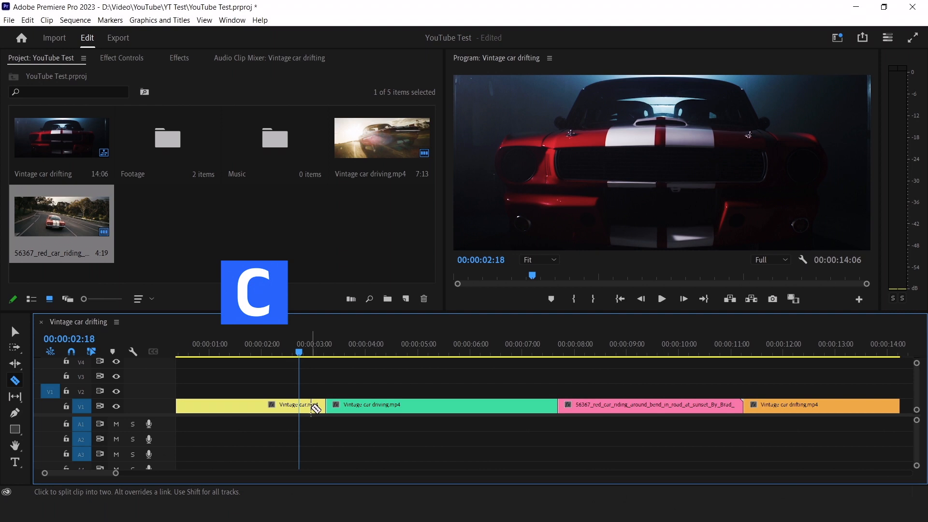
{"action": "key", "text": "space"}
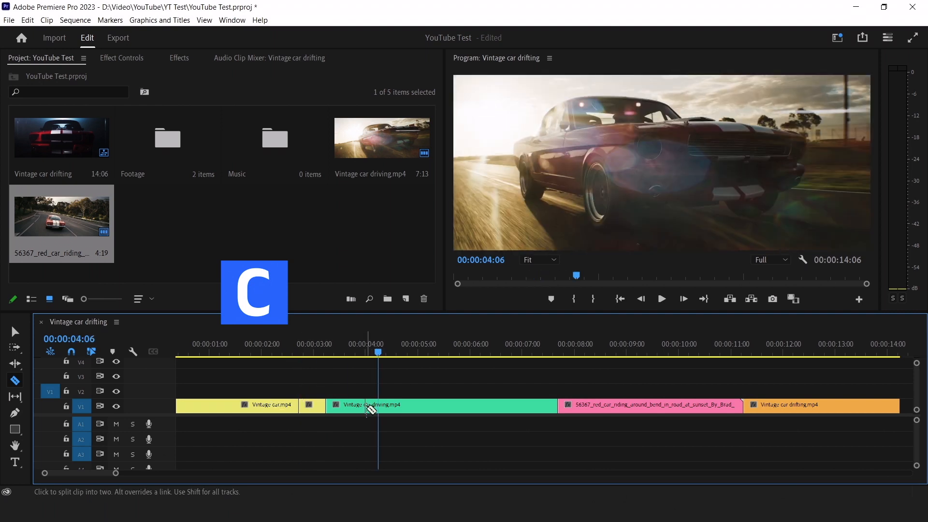
{"action": "left_click", "coordinate": [577, 405]}
{"action": "key", "text": "v"}
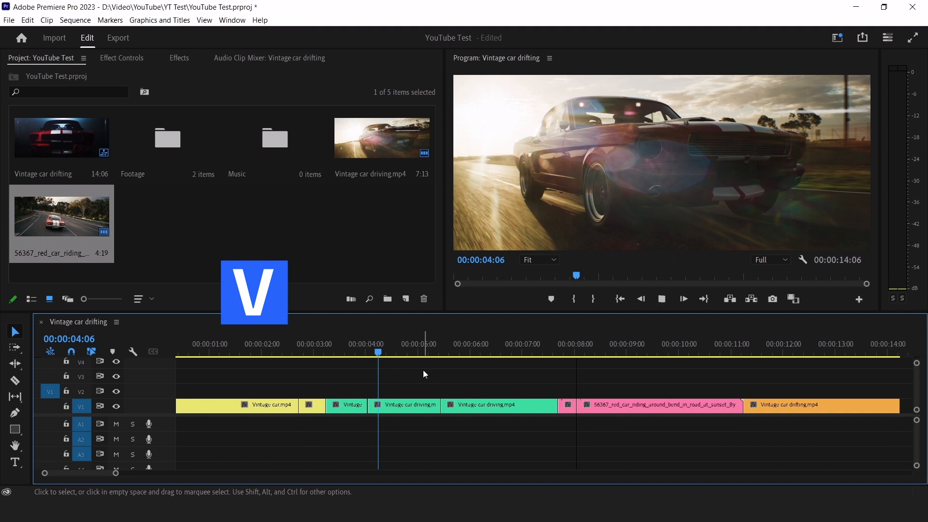
Step: Add edits at the playhead, splitting the driving clip at 00:00:06:07 and the red car riding clip at 00:00:09:01
{"action": "key", "text": "space"}
{"action": "key", "text": "ctrl+k"}
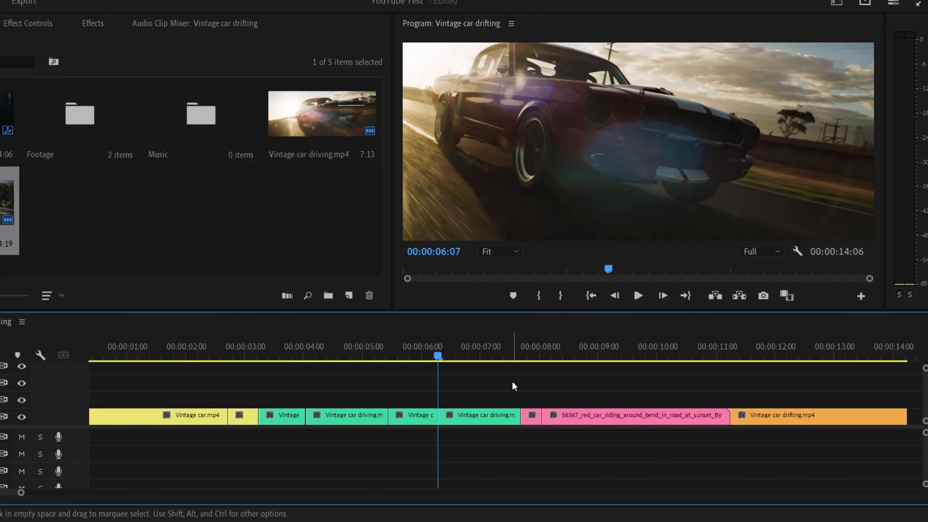
{"action": "left_click_drag", "start_coordinate": [481, 415], "coordinate": [541, 397]}
{"action": "key", "text": "ctrl+z"}
{"action": "left_click", "coordinate": [600, 347]}
{"action": "key", "text": "ctrl+k"}
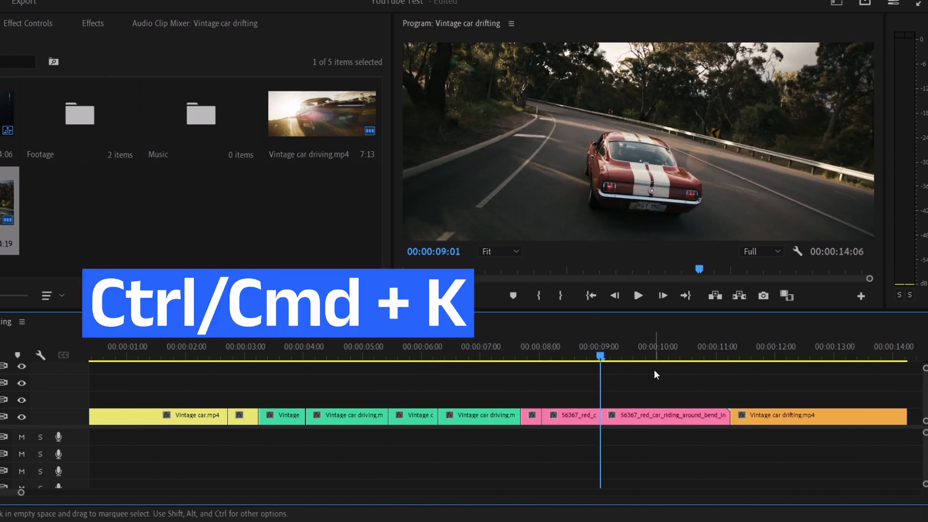
{"action": "left_click_drag", "start_coordinate": [633, 415], "coordinate": [667, 392]}
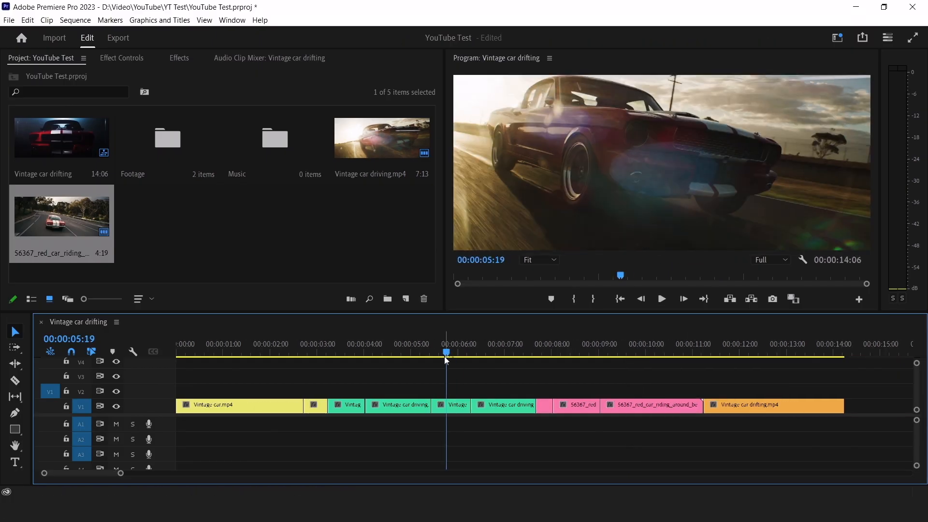
Step: Delete the Vintage car driving.mp4 piece ending at 00:00:06:07 and the short last piece of Vintage car.mp4
{"action": "left_click", "coordinate": [464, 411]}
{"action": "key", "text": "Delete"}
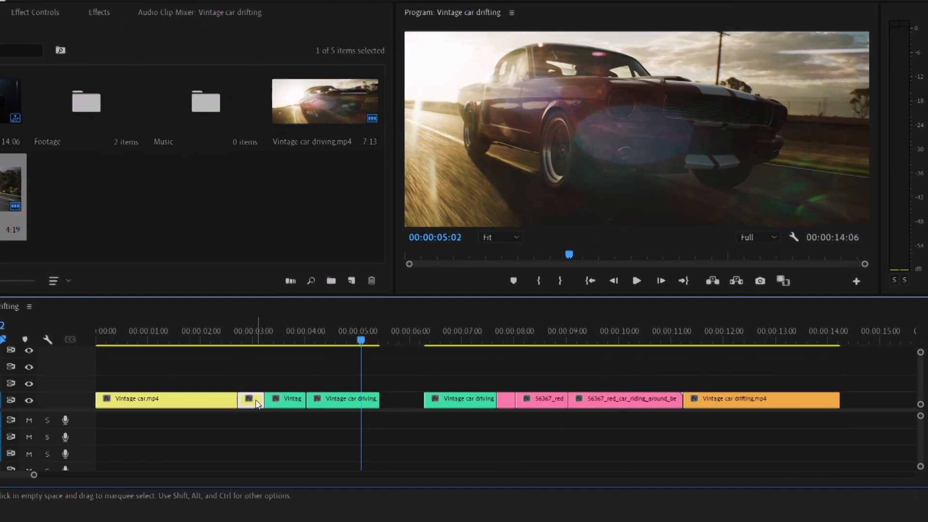
{"action": "left_click", "coordinate": [320, 407]}
{"action": "key", "text": "Delete"}
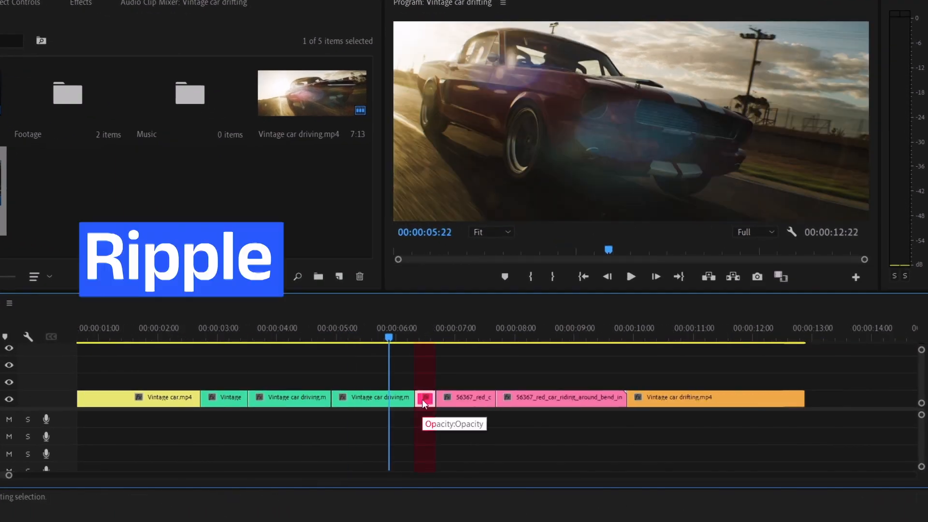
Step: Ripple delete the first two red car riding pieces, the last driving piece and Vintage car drifting.mp4, and move the playhead to 00:00:05:12
{"action": "key", "text": "shift+Delete"}
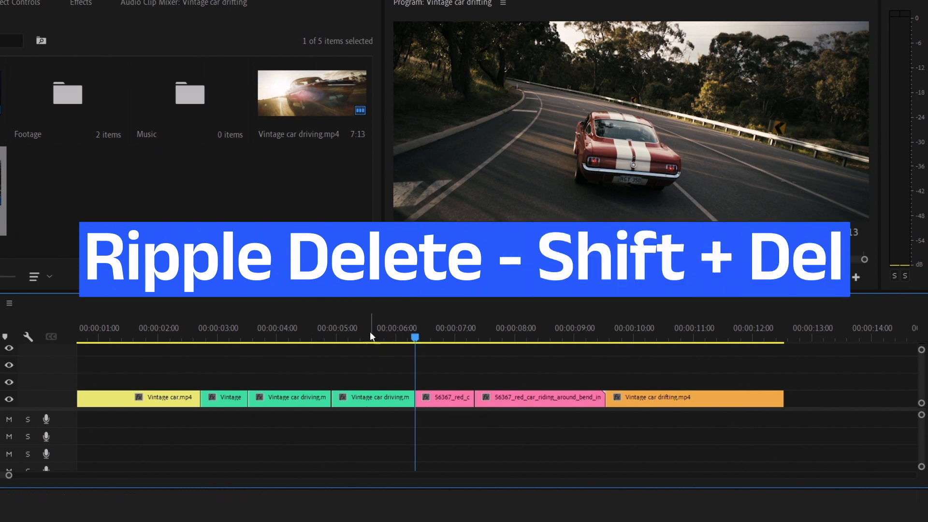
{"action": "left_click", "coordinate": [371, 399]}
{"action": "key", "text": "shift+Delete"}
{"action": "left_click", "coordinate": [371, 400]}
{"action": "key", "text": "shift+Delete"}
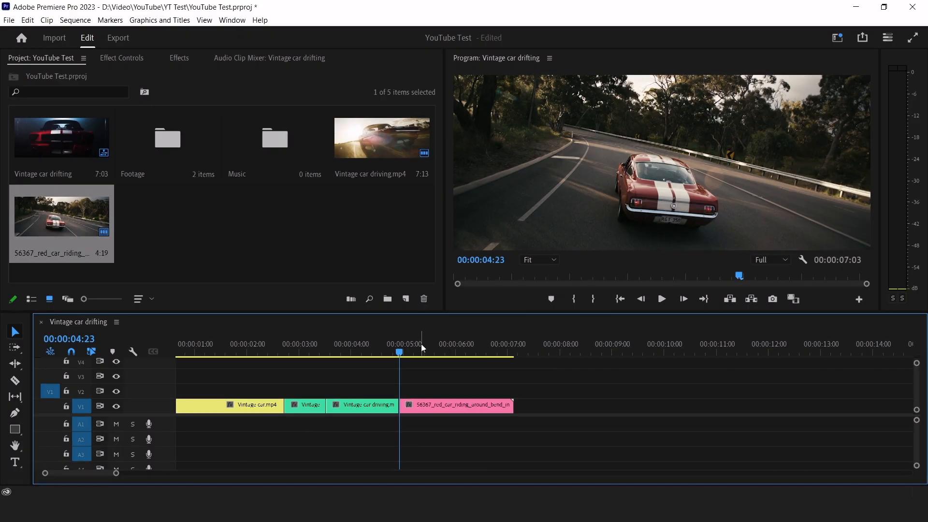
{"action": "left_click", "coordinate": [429, 348]}
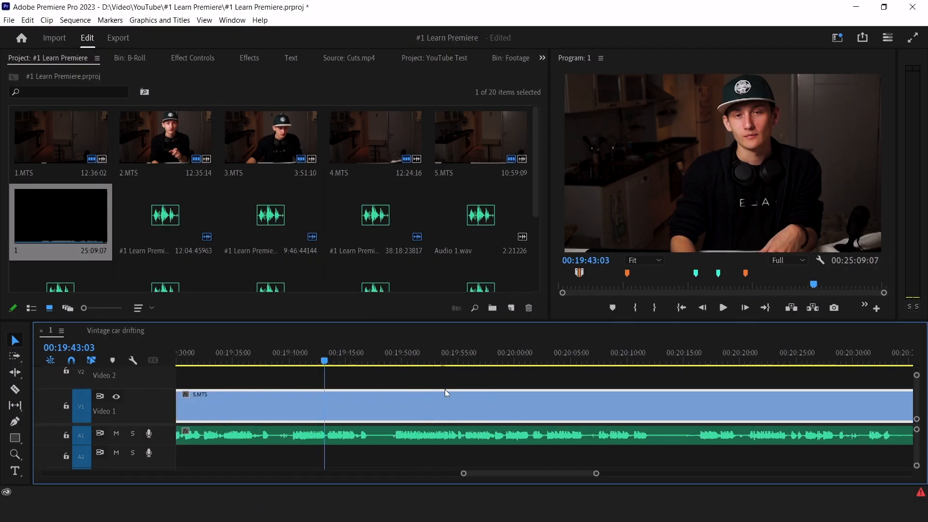
Step: In the #1 Learn Premiere project's sequence, cut the long 5.MTS clip at several points with the Razor tool
{"action": "scroll", "coordinate": [447, 393], "scroll_direction": "down", "scroll_amount": 4}
{"action": "key", "text": "c"}
{"action": "left_click", "coordinate": [423, 361]}
{"action": "left_click", "coordinate": [482, 431]}
{"action": "left_click", "coordinate": [618, 357]}
{"action": "left_click", "coordinate": [674, 411]}
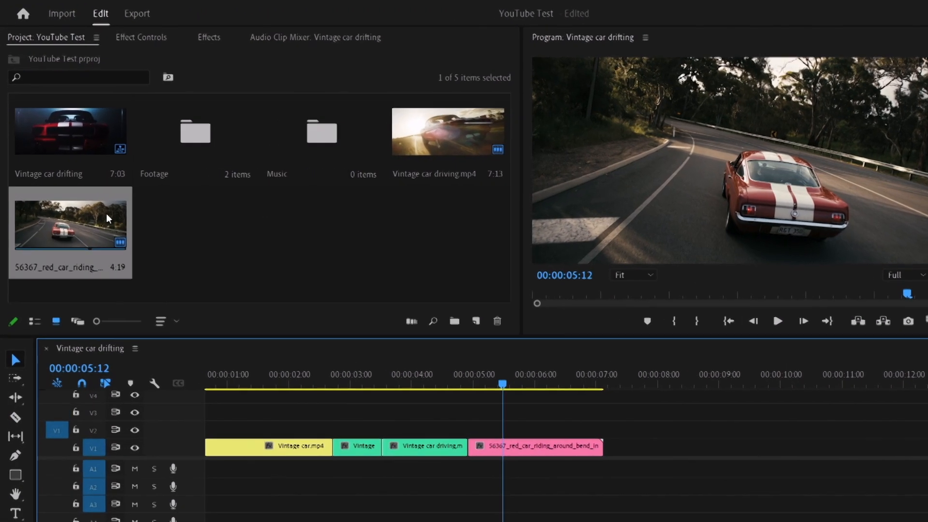
Step: Open the red car riding clip in the source viewer and mark an in-to-out range ending around 00:00:02:11
{"action": "double_click", "coordinate": [108, 219]}
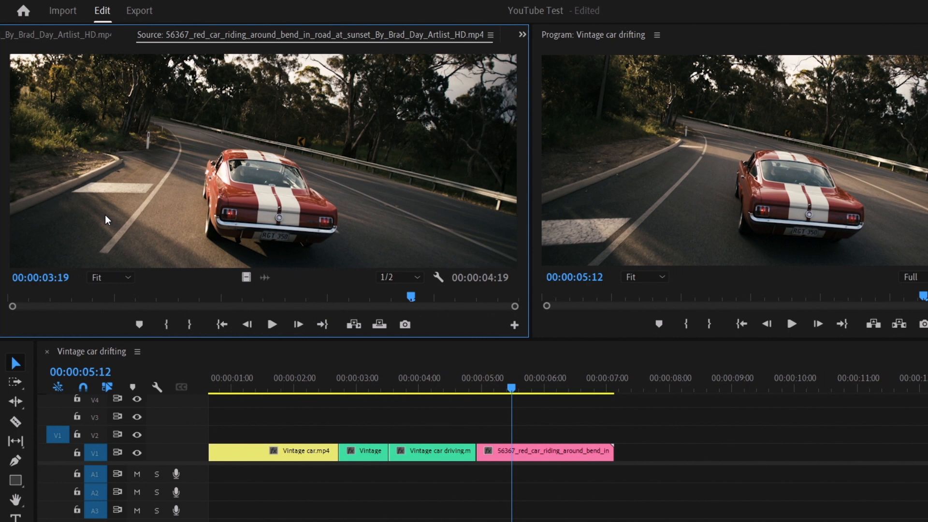
{"action": "mouse_move", "coordinate": [112, 298]}
{"action": "left_mouse_down"}
{"action": "mouse_move", "coordinate": [12, 301]}
{"action": "mouse_move", "coordinate": [167, 296]}
{"action": "mouse_move", "coordinate": [130, 302]}
{"action": "left_mouse_up"}
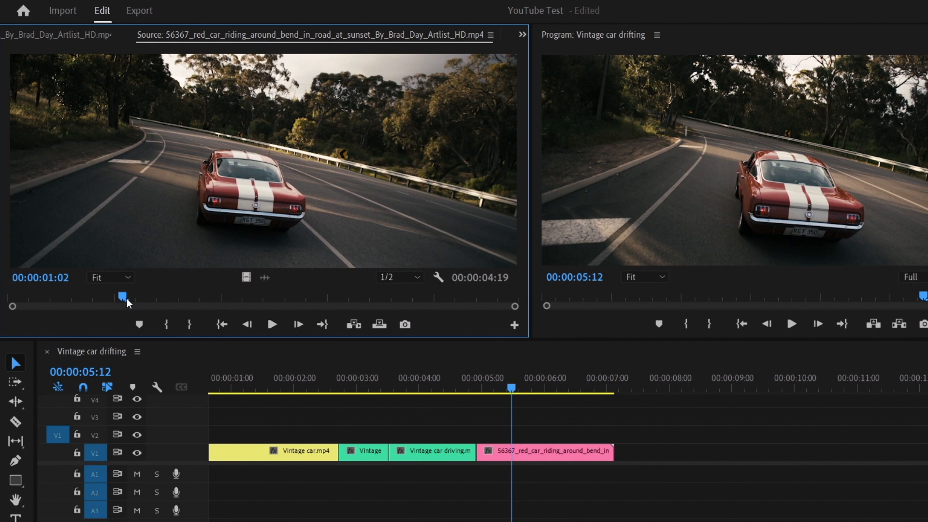
{"action": "left_click", "coordinate": [166, 324]}
{"action": "left_click_drag", "start_coordinate": [153, 301], "coordinate": [280, 299]}
{"action": "left_click", "coordinate": [189, 330]}
{"action": "left_click_drag", "start_coordinate": [177, 296], "coordinate": [267, 299]}
{"action": "key", "text": "i"}
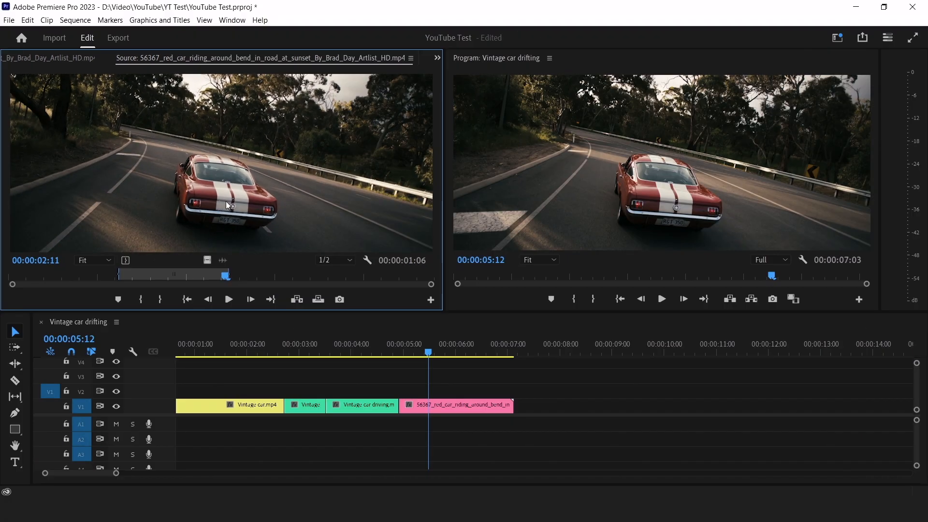
Step: Append the marked red car range to the end of V1, and move the second rendered driving clip along the #1 Learn Premiere project's timeline
{"action": "left_click_drag", "start_coordinate": [268, 207], "coordinate": [618, 450]}
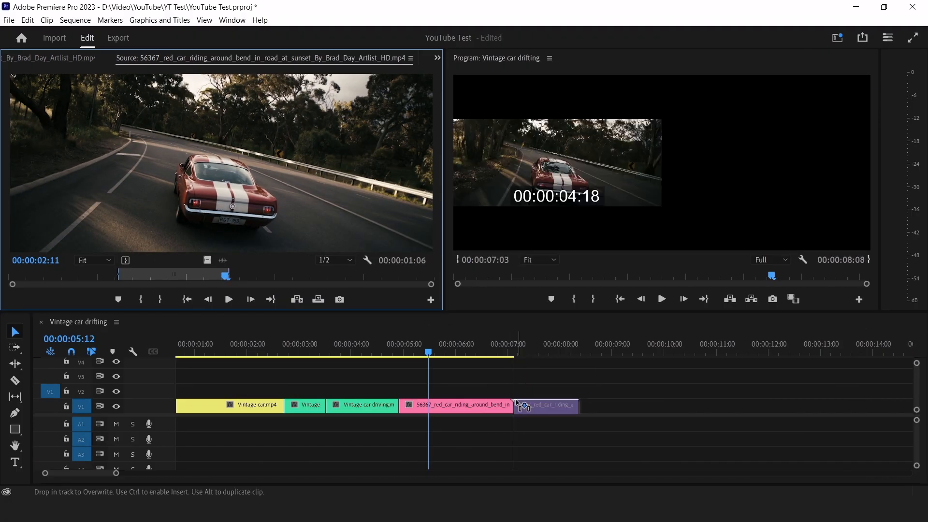
{"action": "left_click_drag", "start_coordinate": [516, 402], "coordinate": [516, 403]}
{"action": "left_click_drag", "start_coordinate": [478, 341], "coordinate": [535, 341]}
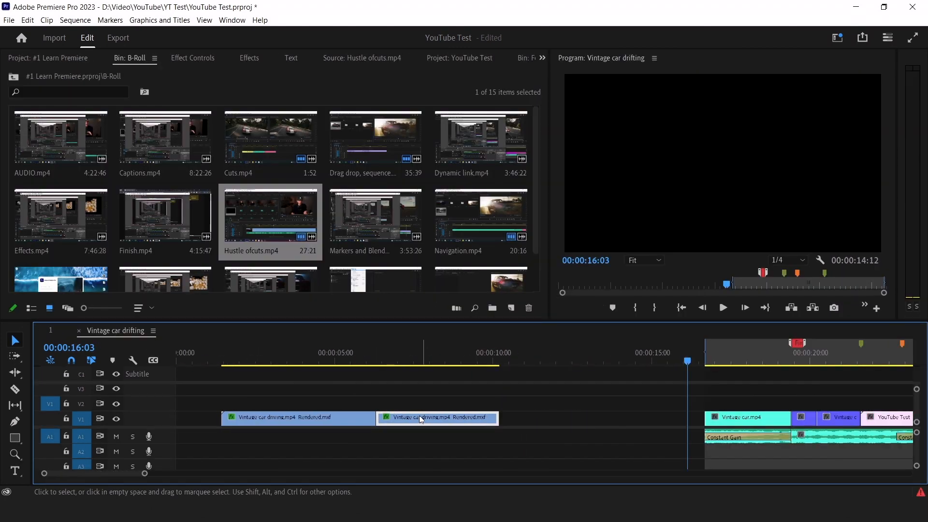
{"action": "left_click_drag", "start_coordinate": [414, 420], "coordinate": [571, 419]}
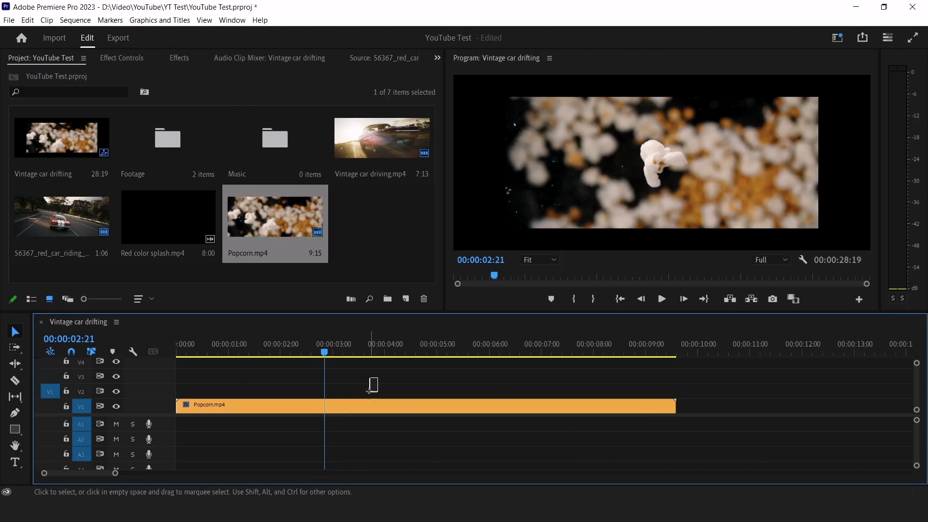
Step: Enlarge the Popcorn.mp4 clip to a scale of 133.2 so it fills the frame
{"action": "left_click", "coordinate": [370, 408]}
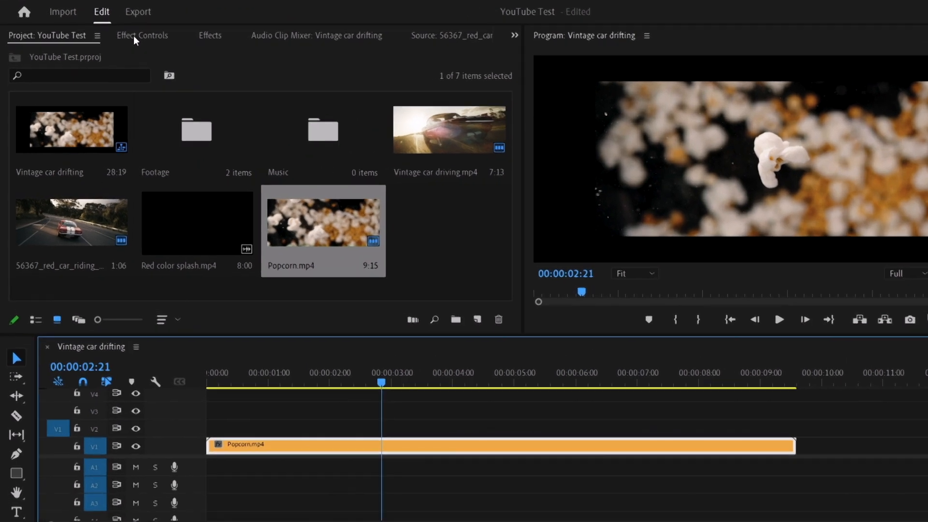
{"action": "left_click", "coordinate": [133, 36]}
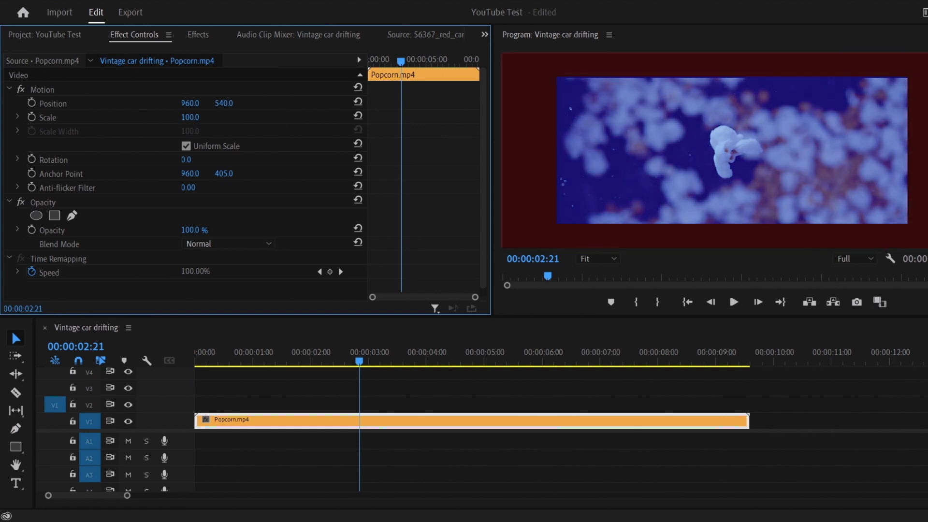
{"action": "left_click_drag", "start_coordinate": [190, 117], "coordinate": [203, 118]}
{"action": "left_click_drag", "start_coordinate": [158, 141], "coordinate": [259, 100]}
{"action": "mouse_move", "coordinate": [190, 117]}
{"action": "left_mouse_down"}
{"action": "mouse_move", "coordinate": [126, 118]}
{"action": "mouse_move", "coordinate": [373, 117]}
{"action": "mouse_move", "coordinate": [126, 118]}
{"action": "mouse_move", "coordinate": [222, 117]}
{"action": "mouse_move", "coordinate": [135, 118]}
{"action": "mouse_move", "coordinate": [208, 118]}
{"action": "left_mouse_up"}
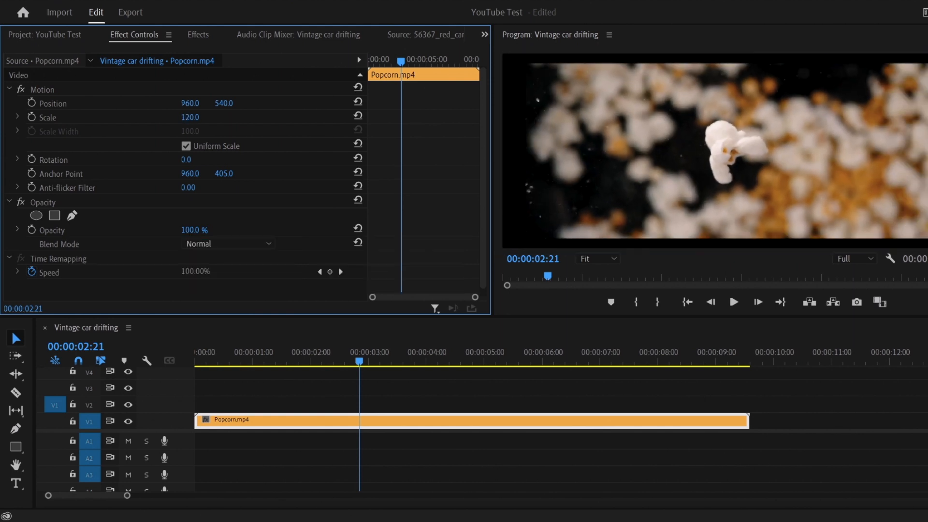
Step: Widen the keyframe area, animate Popcorn.mp4's scale from 133.2 at the clip start to 178.2 at 00:00:08:09, and play it
{"action": "left_click_drag", "start_coordinate": [368, 203], "coordinate": [269, 203]}
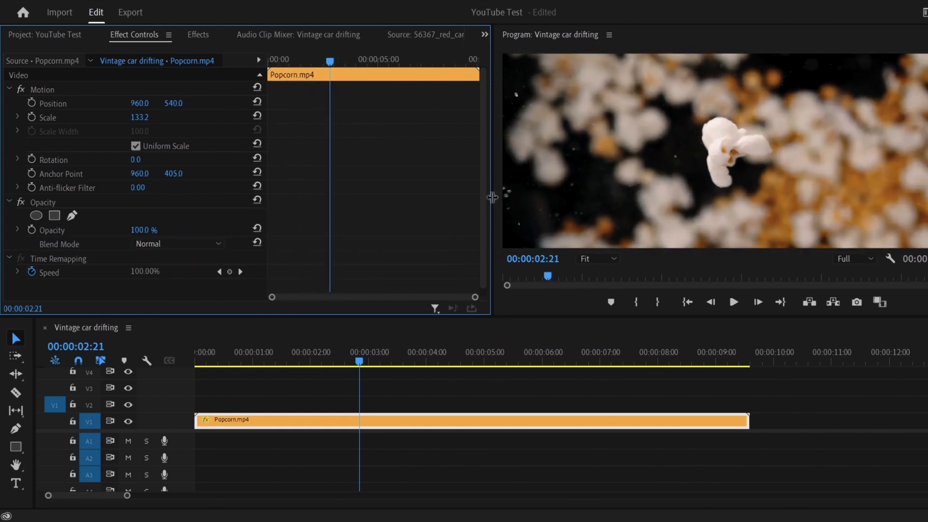
{"action": "left_click_drag", "start_coordinate": [493, 197], "coordinate": [559, 199]}
{"action": "left_click_drag", "start_coordinate": [303, 211], "coordinate": [208, 213]}
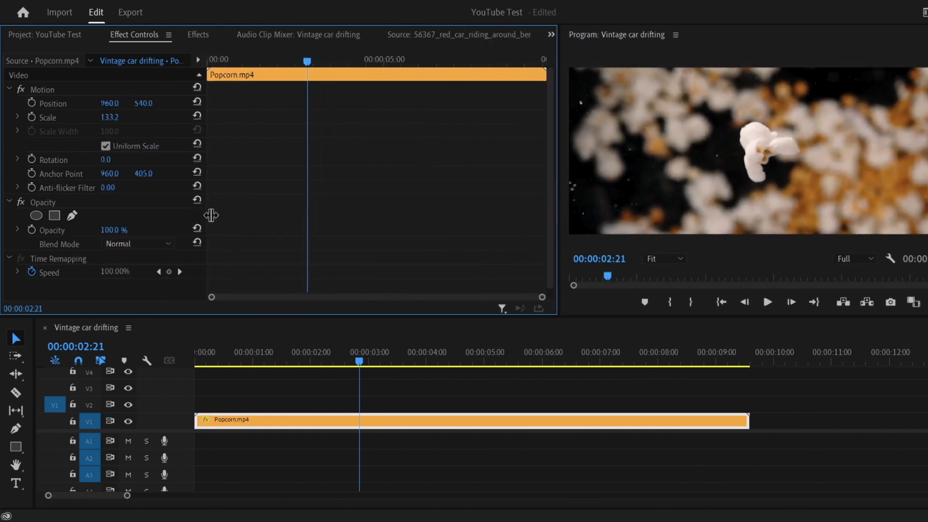
{"action": "key", "text": "Home"}
{"action": "left_click", "coordinate": [31, 117]}
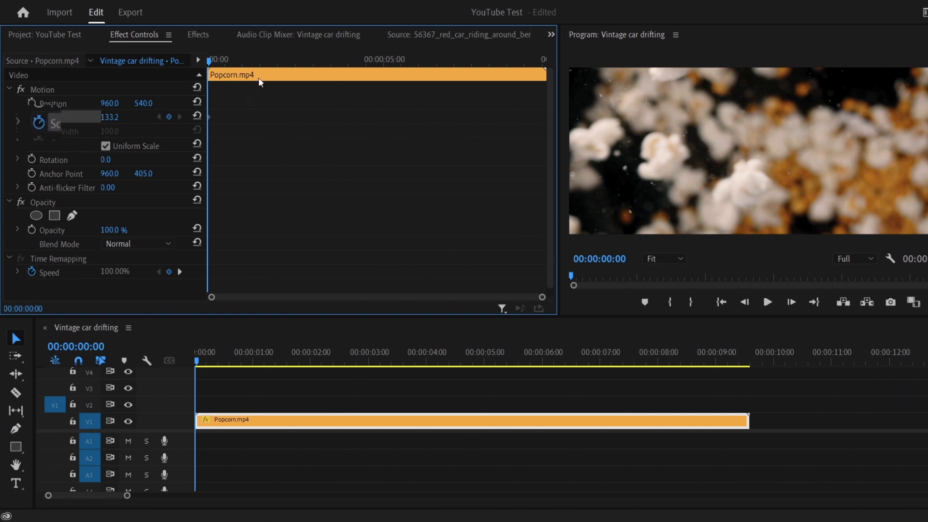
{"action": "left_click", "coordinate": [244, 62]}
{"action": "left_click_drag", "start_coordinate": [246, 65], "coordinate": [505, 76]}
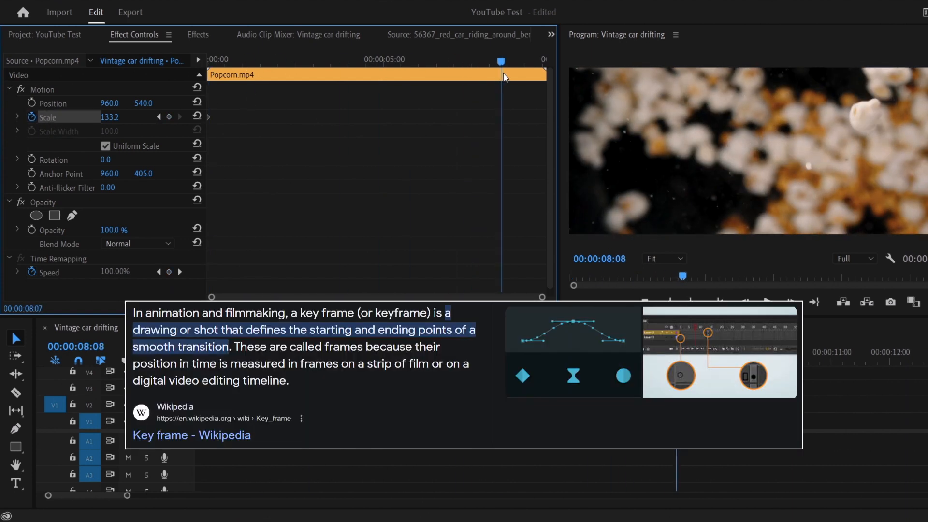
{"action": "left_click_drag", "start_coordinate": [108, 119], "coordinate": [90, 132]}
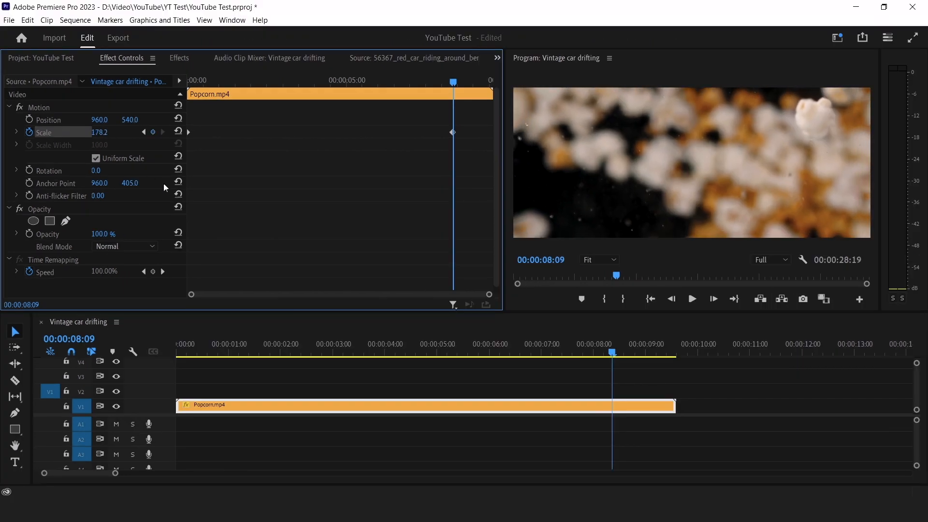
{"action": "key", "text": "Home"}
{"action": "key", "text": "space"}
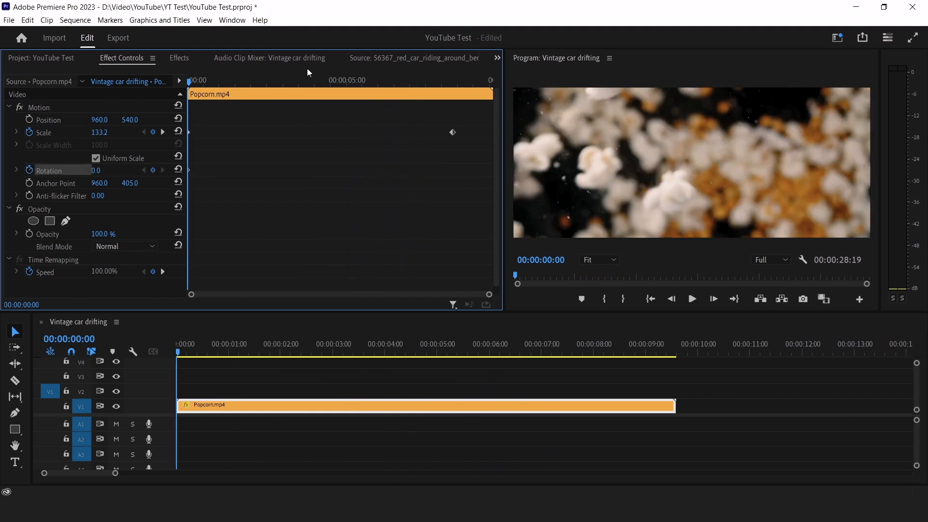
Step: Set Popcorn.mp4's rotation to 16.1° at 00:00:07:23 as the second rotation keyframe, and play the animation from the start
{"action": "left_click", "coordinate": [441, 80]}
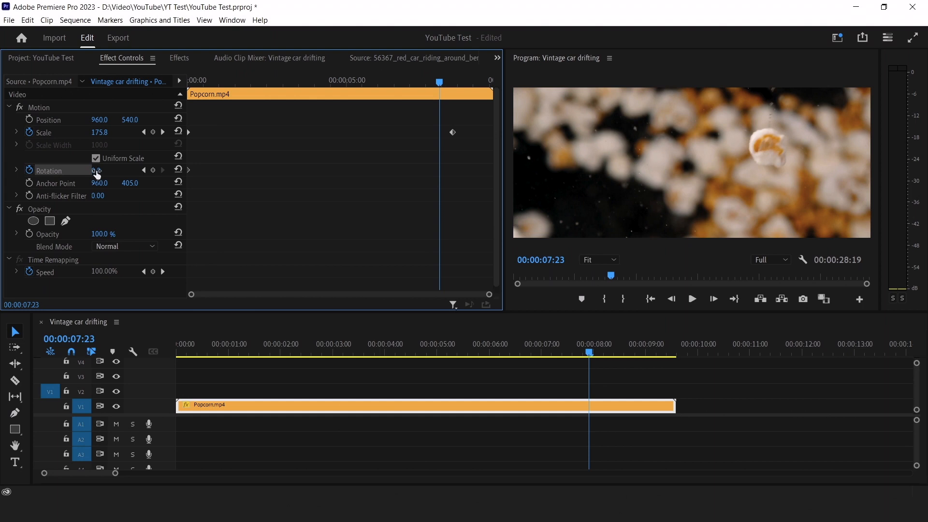
{"action": "left_click_drag", "start_coordinate": [97, 173], "coordinate": [105, 173]}
{"action": "left_click_drag", "start_coordinate": [295, 83], "coordinate": [139, 84]}
{"action": "key", "text": "space"}
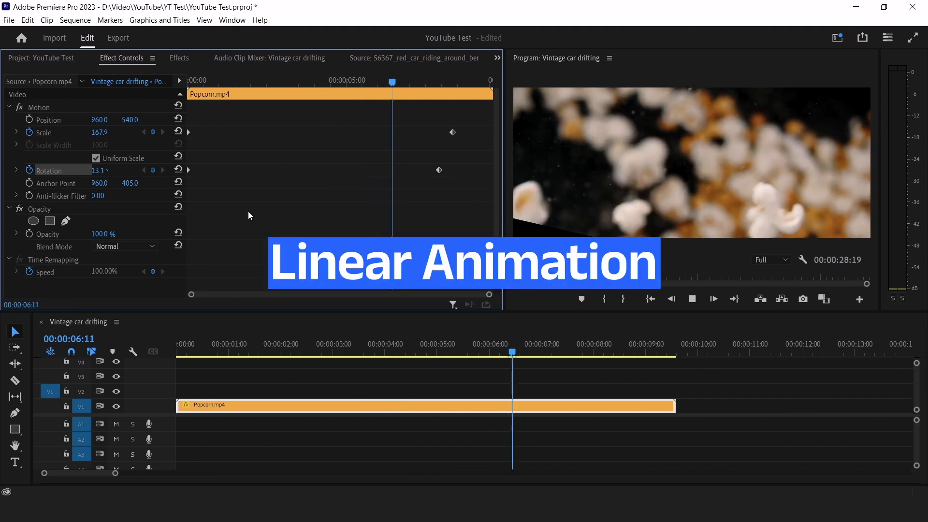
{"action": "key", "text": "space"}
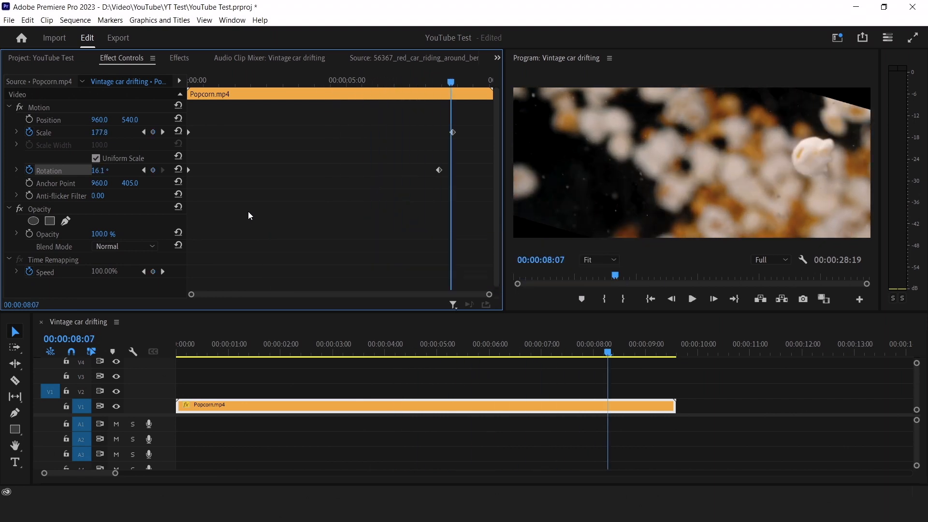
Step: Apply eased interpolation to Popcorn.mp4's scale keyframes with the scale graphs expanded, and play the result
{"action": "right_click", "coordinate": [189, 172]}
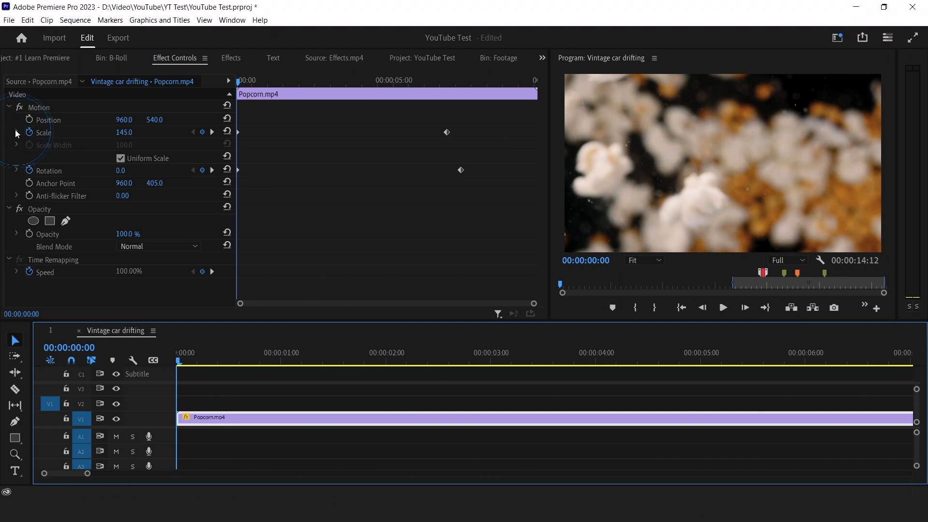
{"action": "left_click", "coordinate": [17, 133]}
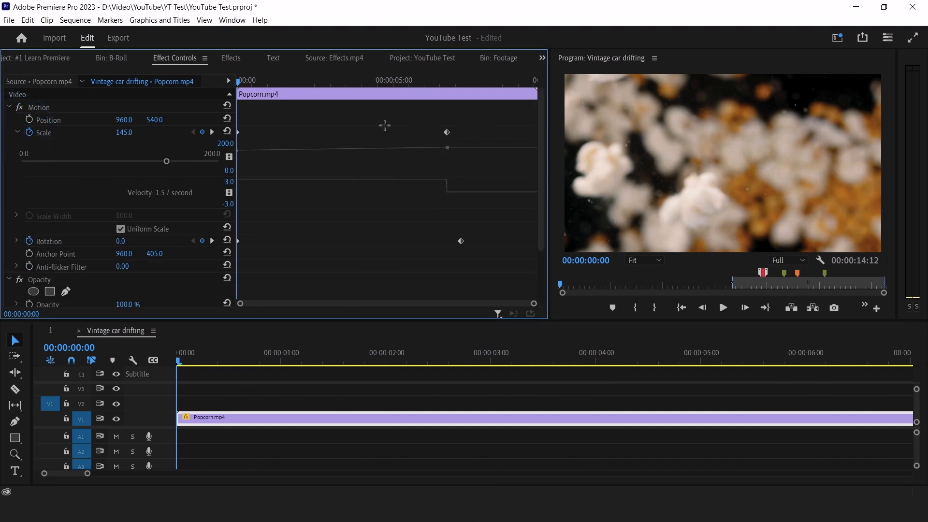
{"action": "right_click", "coordinate": [446, 135]}
{"action": "left_click", "coordinate": [474, 280]}
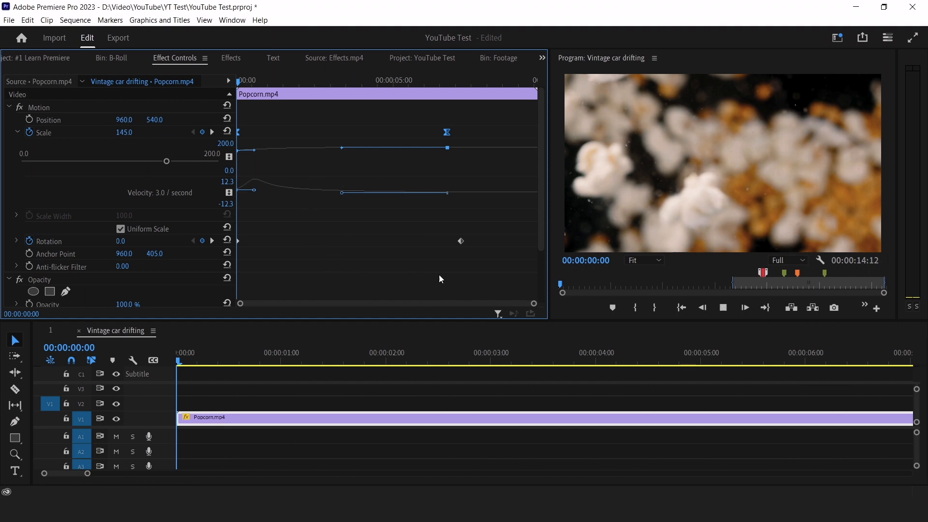
{"action": "key", "text": "space"}
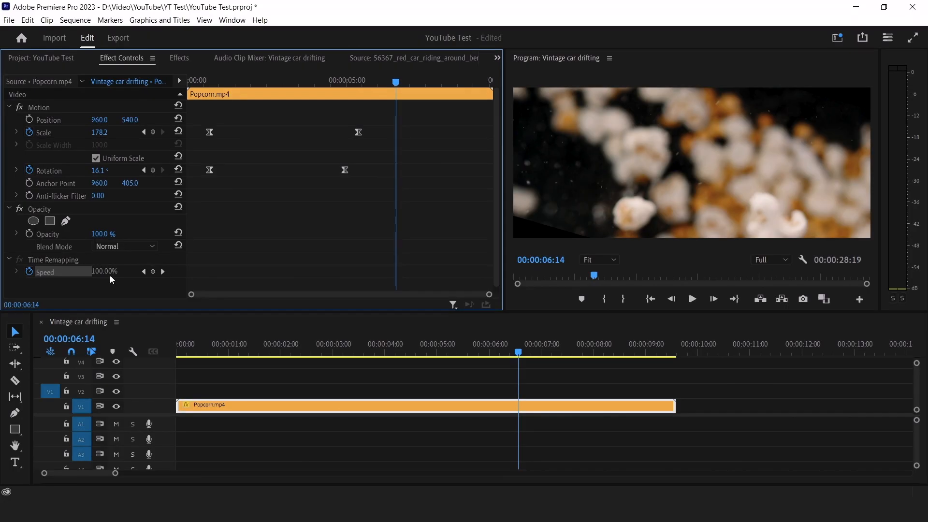
Step: Change Popcorn.mp4's Speed/Duration to 113.74% with a duration of 00:00:08:11
{"action": "right_click", "coordinate": [355, 405]}
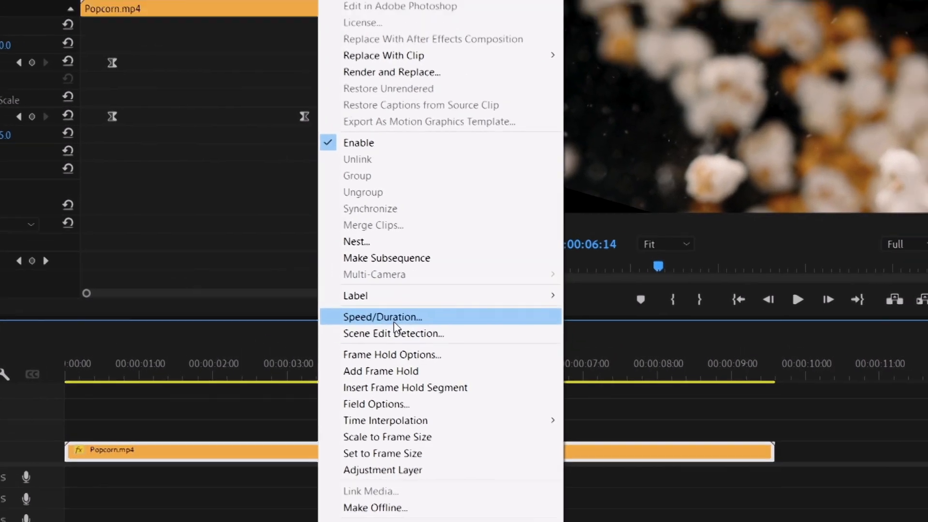
{"action": "left_click", "coordinate": [415, 287]}
{"action": "left_click_drag", "start_coordinate": [488, 143], "coordinate": [494, 145]}
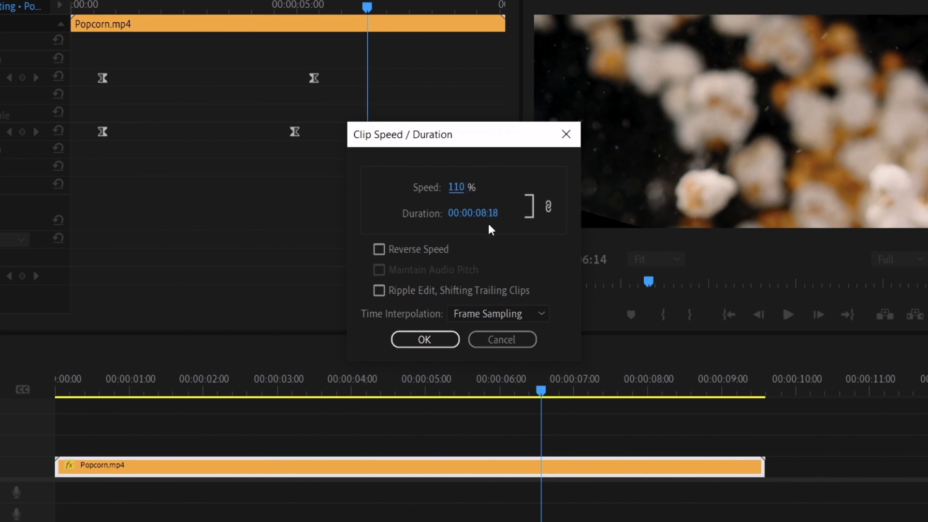
{"action": "left_click_drag", "start_coordinate": [461, 219], "coordinate": [471, 217]}
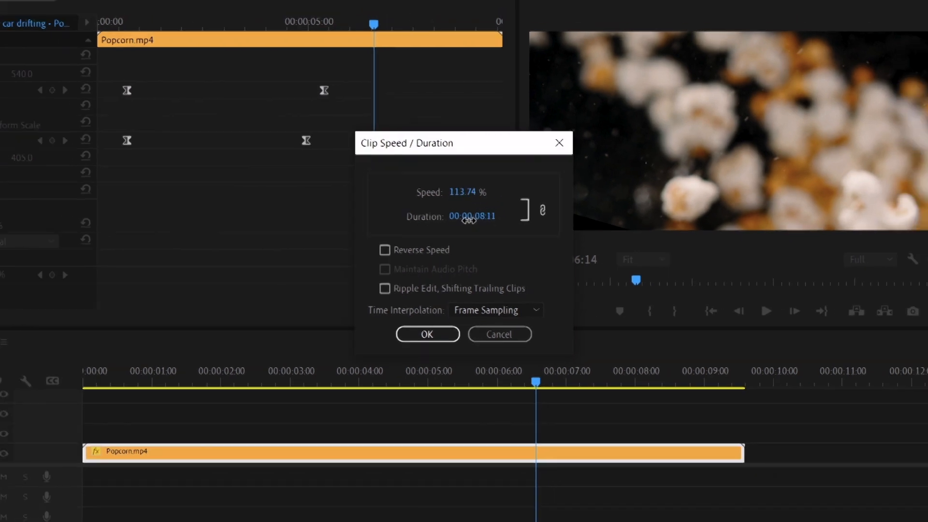
{"action": "left_click", "coordinate": [424, 340]}
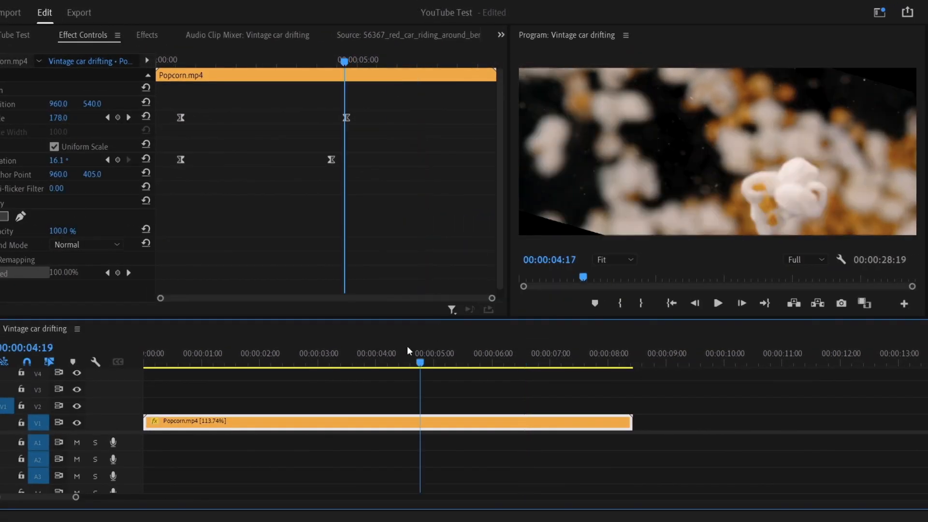
Step: Add a frame hold to Popcorn.mp4 at 00:00:02:16 and scrub through the sequence to check it
{"action": "left_click_drag", "start_coordinate": [408, 351], "coordinate": [297, 353]}
{"action": "right_click", "coordinate": [329, 423]}
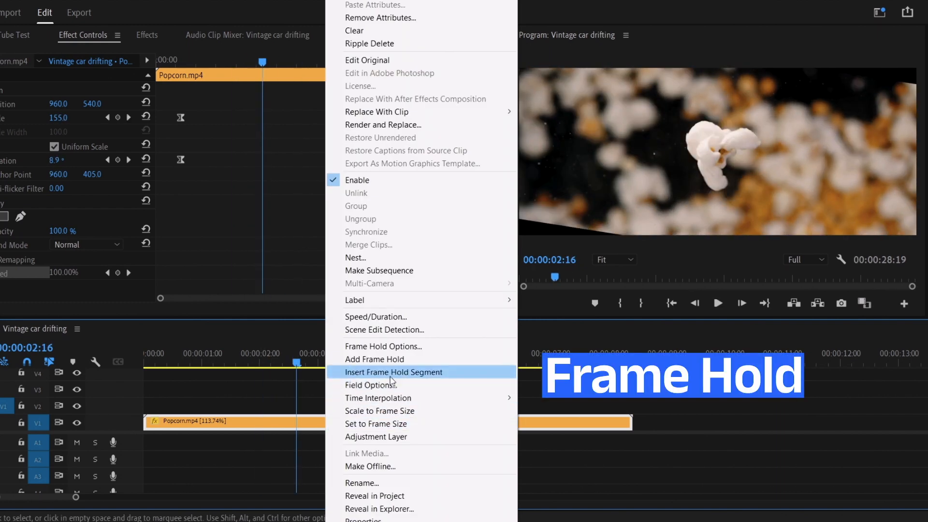
{"action": "left_click", "coordinate": [407, 359]}
{"action": "left_click_drag", "start_coordinate": [338, 354], "coordinate": [245, 357]}
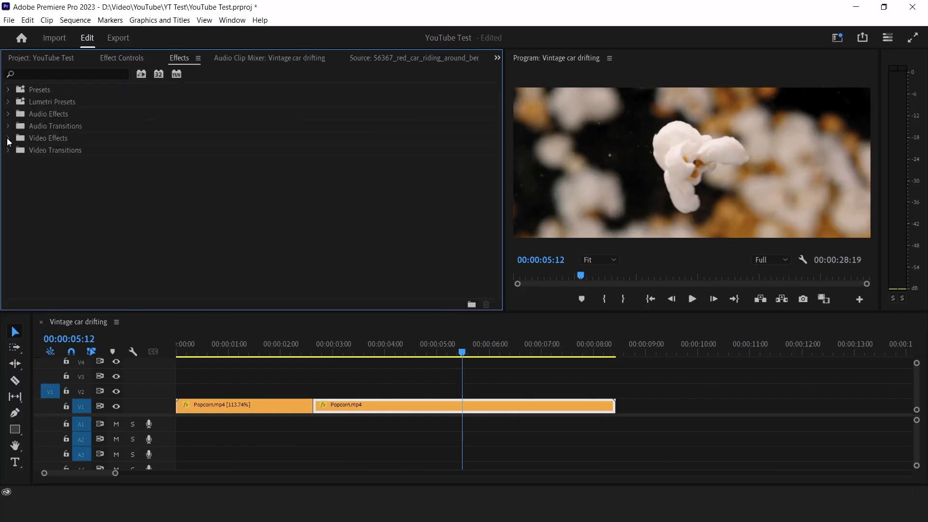
Step: Apply the Camera Blur video effect to the held Popcorn.mp4 clip and reduce its Percent Blur to 5
{"action": "left_click", "coordinate": [8, 138]}
{"action": "double_click", "coordinate": [53, 175]}
{"action": "left_click", "coordinate": [121, 57]}
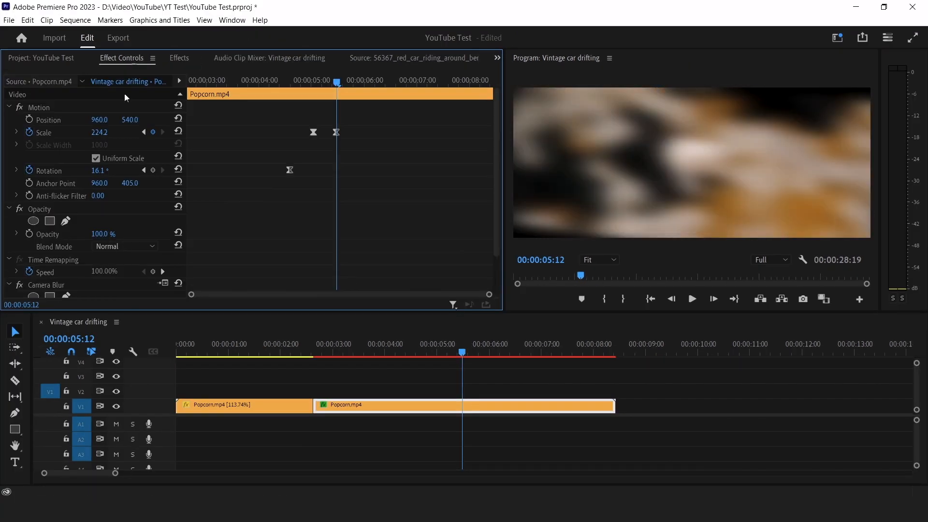
{"action": "scroll", "coordinate": [97, 217], "scroll_direction": "down", "scroll_amount": 5}
{"action": "left_click_drag", "start_coordinate": [93, 265], "coordinate": [97, 265]}
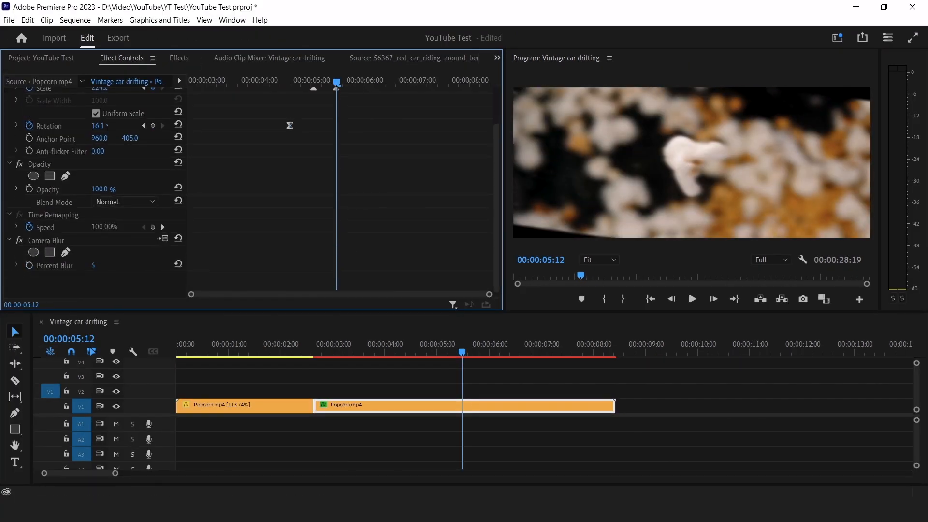
Step: Set Camera Blur's Percent Blur to 0 with a keyframe at 00:00:04:16, and play the clip
{"action": "left_click", "coordinate": [17, 265]}
{"action": "scroll", "coordinate": [97, 218], "scroll_direction": "down", "scroll_amount": 1}
{"action": "left_click", "coordinate": [94, 242]}
{"action": "type", "text": "0"}
{"action": "type", "text": "3"}
{"action": "key", "text": "Return"}
{"action": "left_click", "coordinate": [29, 241]}
{"action": "scroll", "coordinate": [97, 218], "scroll_direction": "up", "scroll_amount": 1}
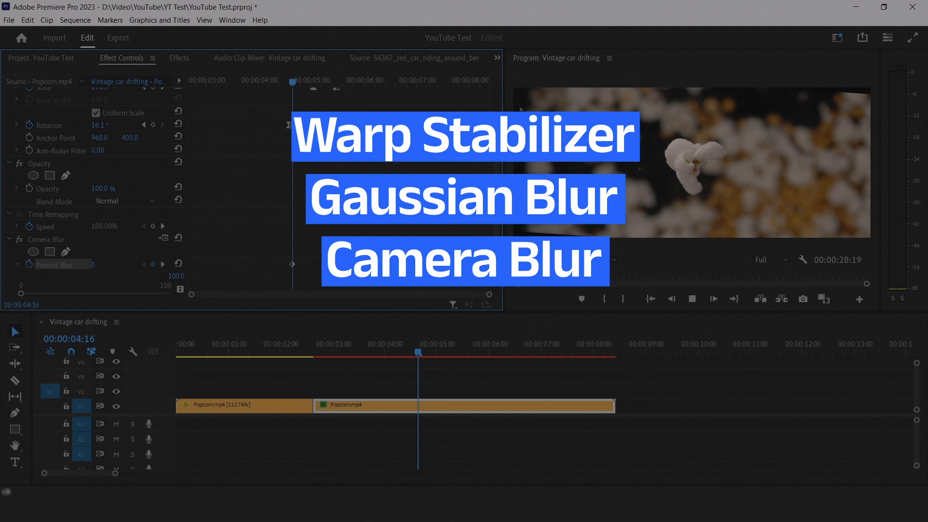
{"action": "key", "text": "space"}
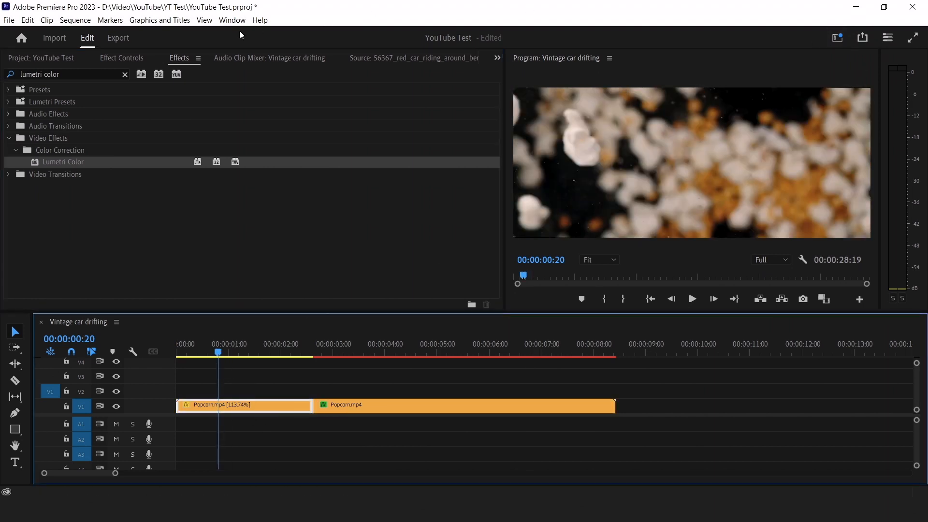
Step: Switch to the Color workspace to grade the first Popcorn.mp4 clip
{"action": "left_click", "coordinate": [233, 20]}
{"action": "mouse_move", "coordinate": [290, 33]}
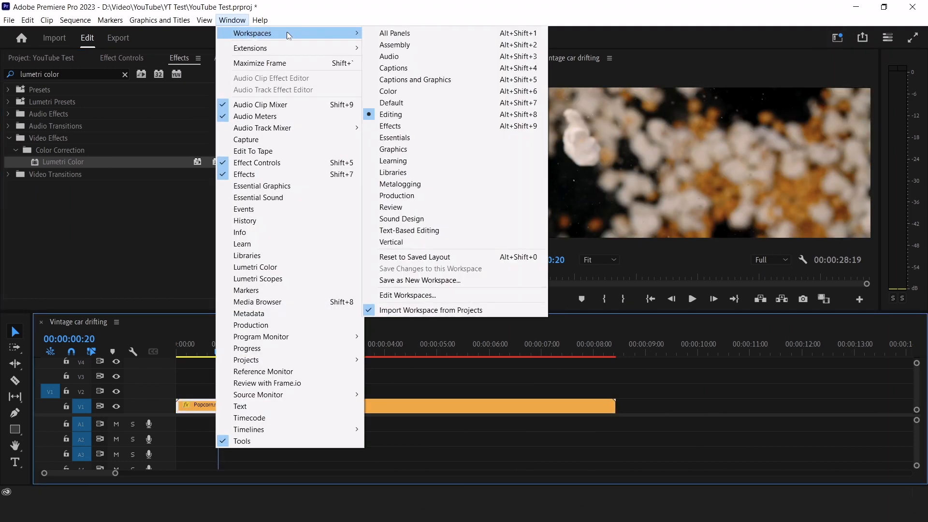
{"action": "left_click", "coordinate": [417, 89]}
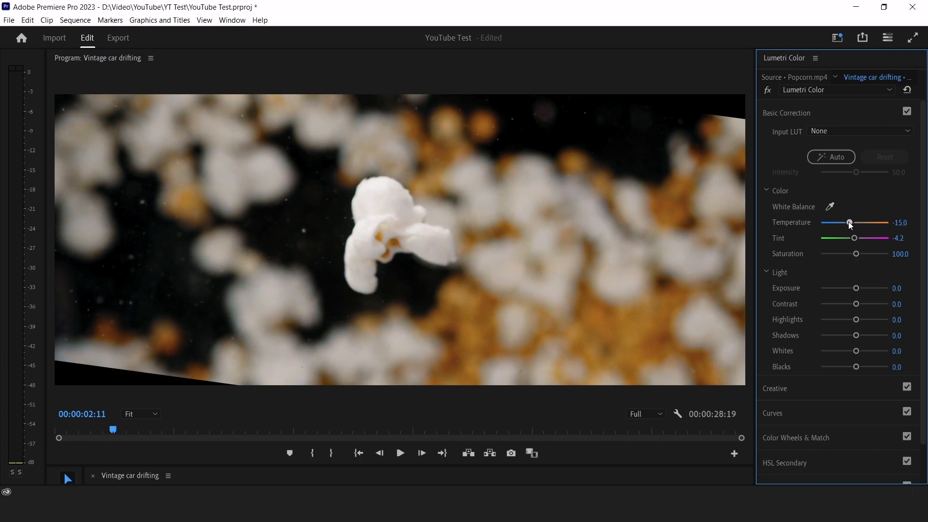
Step: Set Lumetri Basic Correction to exposure 0.7, contrast 20.4, highlights 23.9, shadows -18.6, whites 20.4, blacks -4.4 and saturation 88.5
{"action": "left_click_drag", "start_coordinate": [856, 288], "coordinate": [853, 312]}
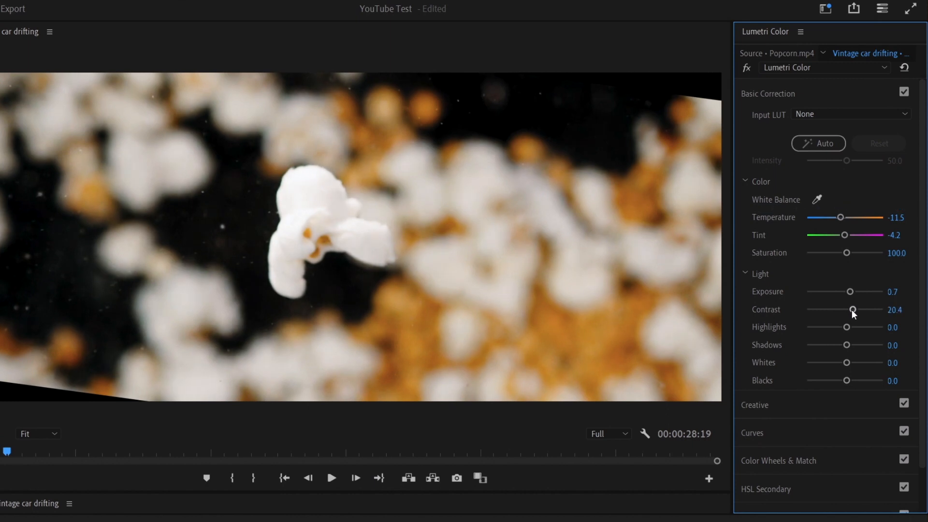
{"action": "mouse_move", "coordinate": [847, 347]}
{"action": "left_mouse_down"}
{"action": "mouse_move", "coordinate": [827, 346]}
{"action": "mouse_move", "coordinate": [838, 346]}
{"action": "left_mouse_up"}
{"action": "mouse_move", "coordinate": [846, 253]}
{"action": "left_mouse_down"}
{"action": "mouse_move", "coordinate": [855, 256]}
{"action": "mouse_move", "coordinate": [839, 258]}
{"action": "left_mouse_up"}
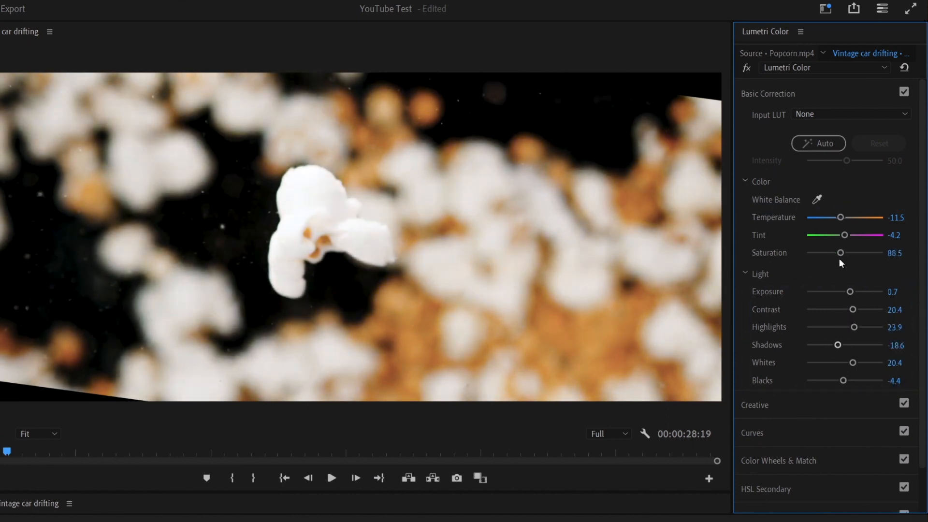
Step: Shape the clip's Lumetri curve by adjusting points at its dark and bright ends
{"action": "left_click", "coordinate": [759, 432]}
{"action": "left_click_drag", "start_coordinate": [793, 357], "coordinate": [795, 358]}
{"action": "left_click_drag", "start_coordinate": [861, 267], "coordinate": [859, 268]}
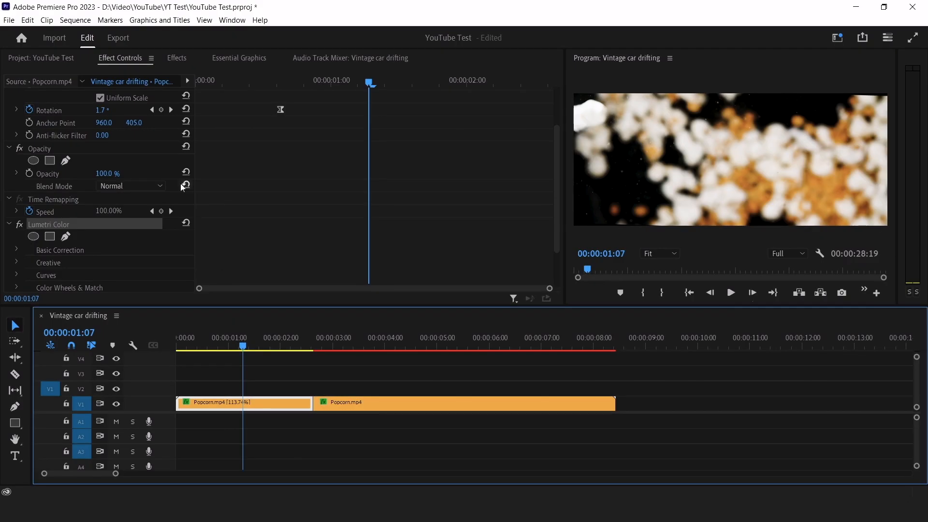
Step: Toggle Lumetri Color off and on for Popcorn.mp4 to compare the original and graded image
{"action": "left_click", "coordinate": [41, 246]}
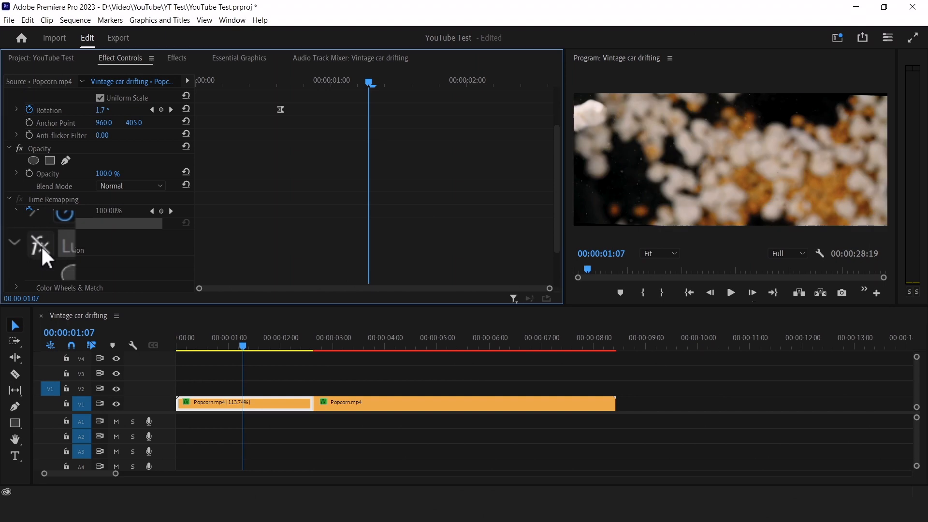
{"action": "left_click", "coordinate": [19, 223]}
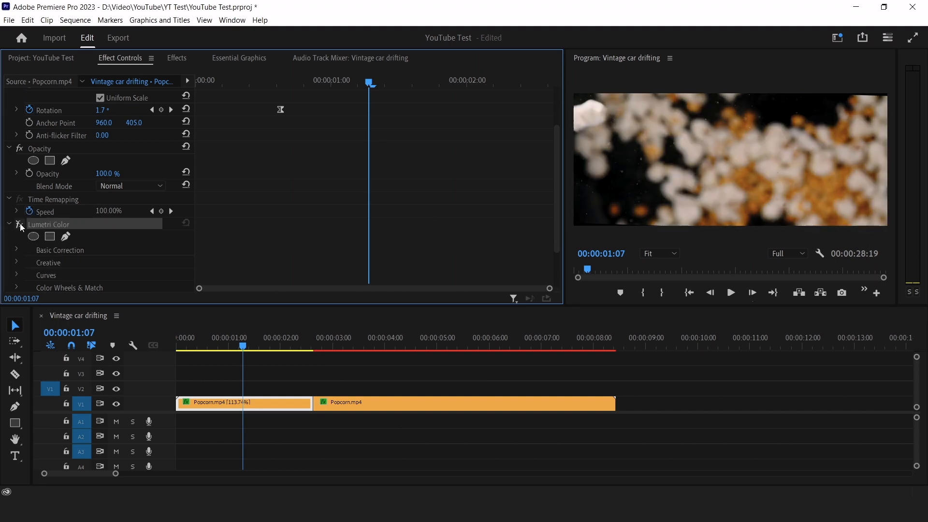
{"action": "left_click", "coordinate": [20, 223]}
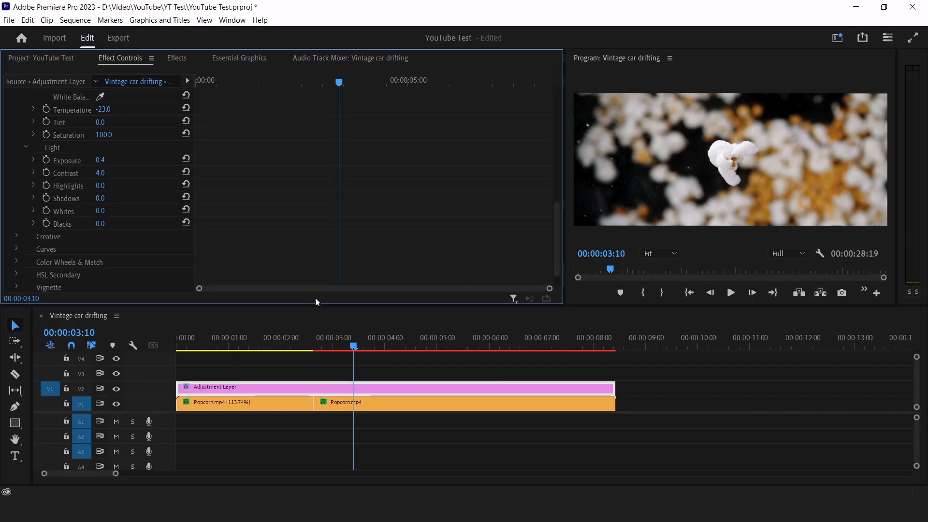
Step: Check the adjustment layer's grade at several points of the sequence by hiding and showing track V2
{"action": "left_click", "coordinate": [340, 359]}
{"action": "left_click", "coordinate": [311, 338]}
{"action": "left_click_drag", "start_coordinate": [311, 338], "coordinate": [269, 331]}
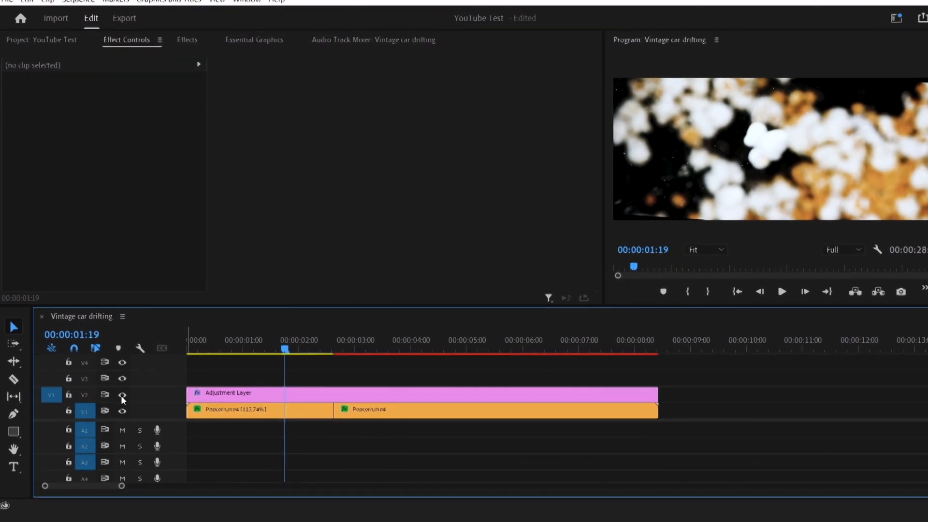
{"action": "left_click", "coordinate": [358, 340]}
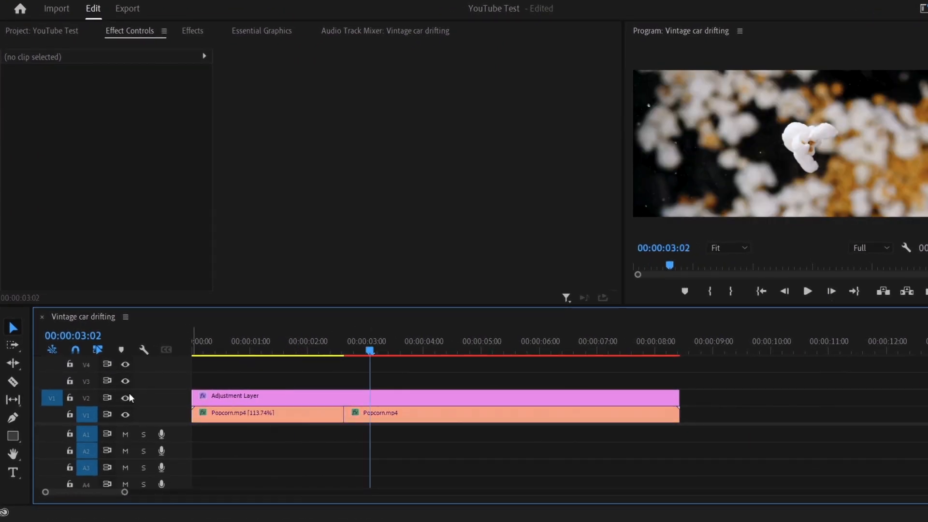
{"action": "left_click", "coordinate": [129, 397]}
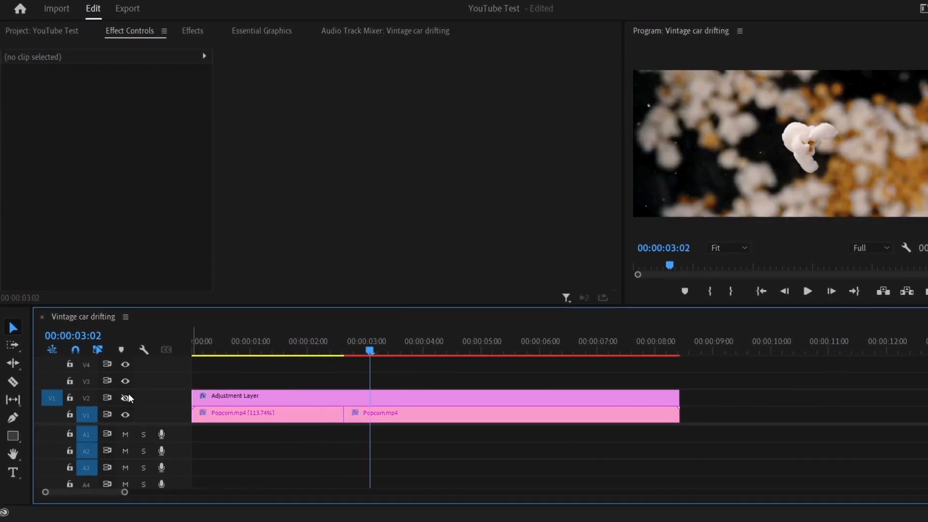
{"action": "left_click", "coordinate": [129, 398]}
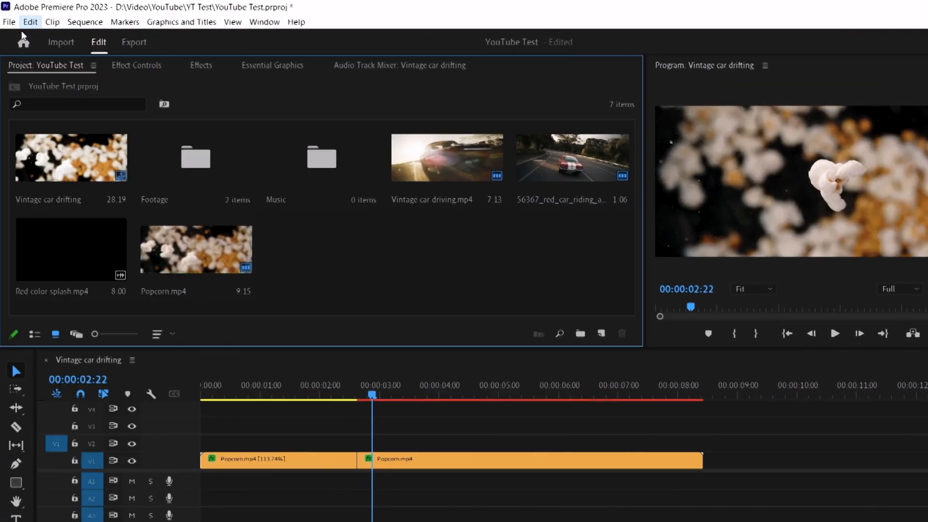
Step: Create a 1920 x 1080, 25.00 fps adjustment layer with HD Anamorphic 1080 (1.333) pixels, and another one in the Footage bin
{"action": "left_click", "coordinate": [9, 22]}
{"action": "mouse_move", "coordinate": [73, 39]}
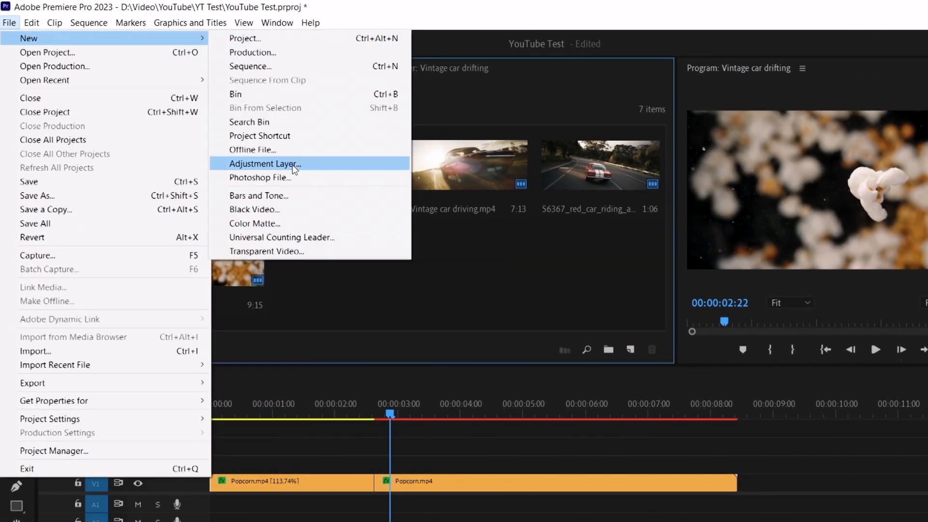
{"action": "left_click", "coordinate": [271, 164]}
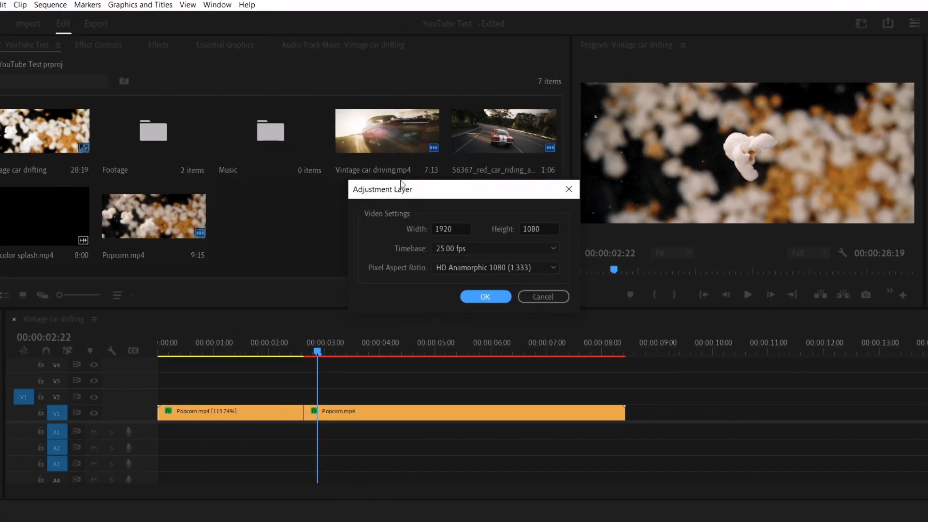
{"action": "left_click", "coordinate": [485, 294]}
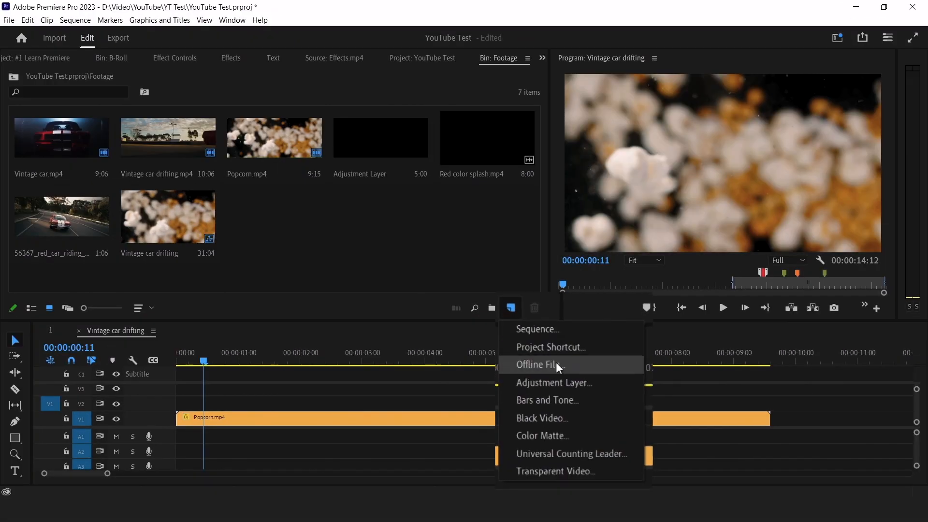
{"action": "left_click", "coordinate": [560, 383]}
{"action": "left_click", "coordinate": [485, 294]}
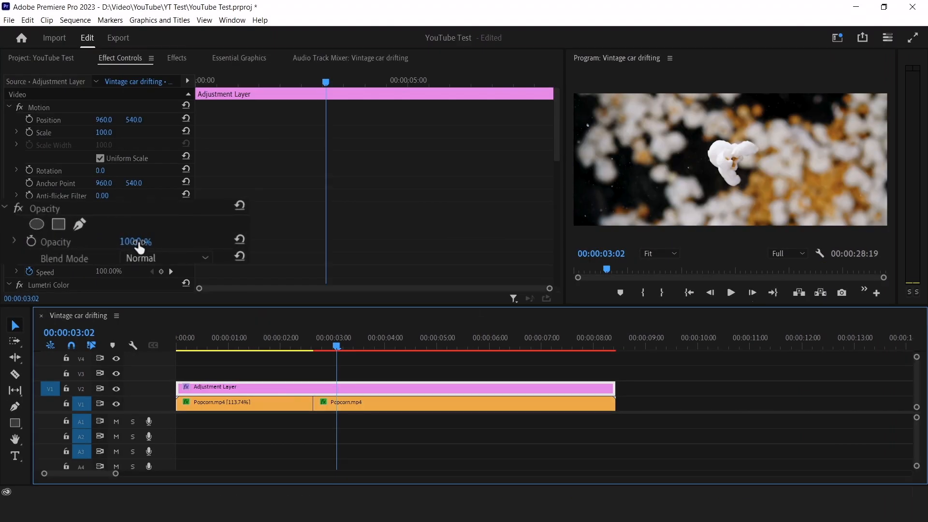
Step: Reduce the opacity of the adjustment layer on track V2 and deselect it
{"action": "left_click_drag", "start_coordinate": [139, 246], "coordinate": [115, 242]}
{"action": "left_click", "coordinate": [246, 367]}
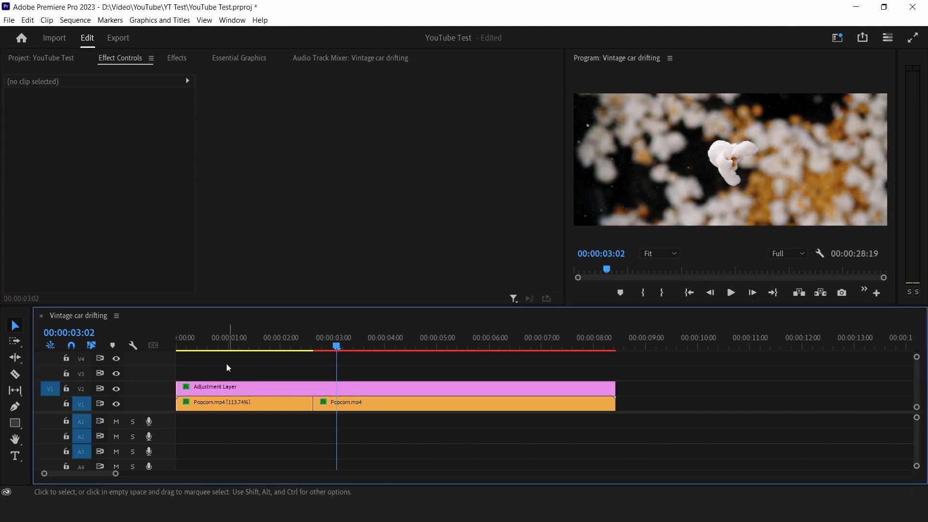
Step: Add a text layer reading "Cool text" to the enlarged program view and place it beside the popcorn
{"action": "left_click", "coordinate": [14, 458]}
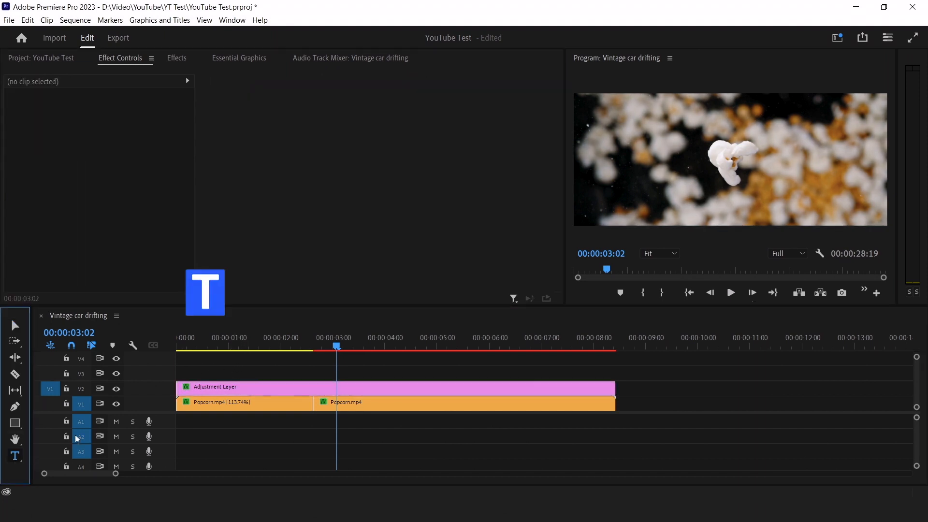
{"action": "left_click_drag", "start_coordinate": [565, 222], "coordinate": [495, 222]}
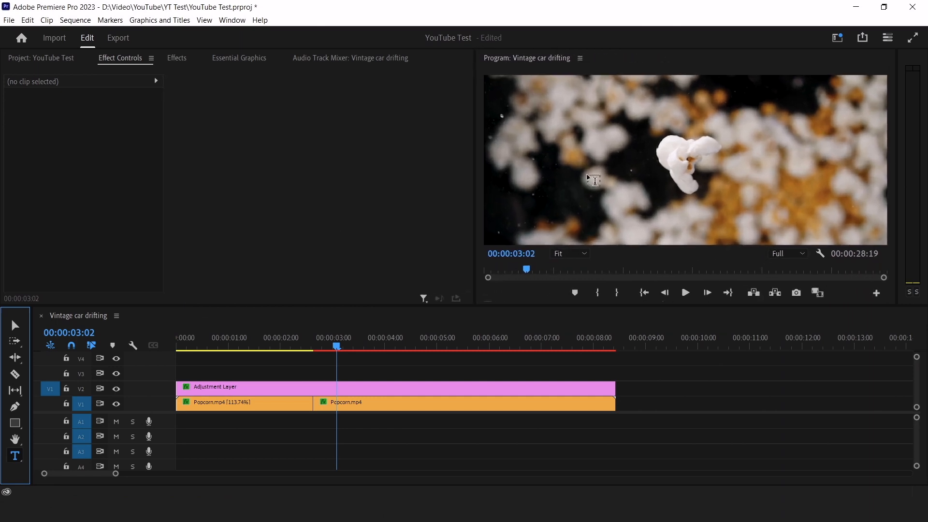
{"action": "left_click", "coordinate": [642, 170]}
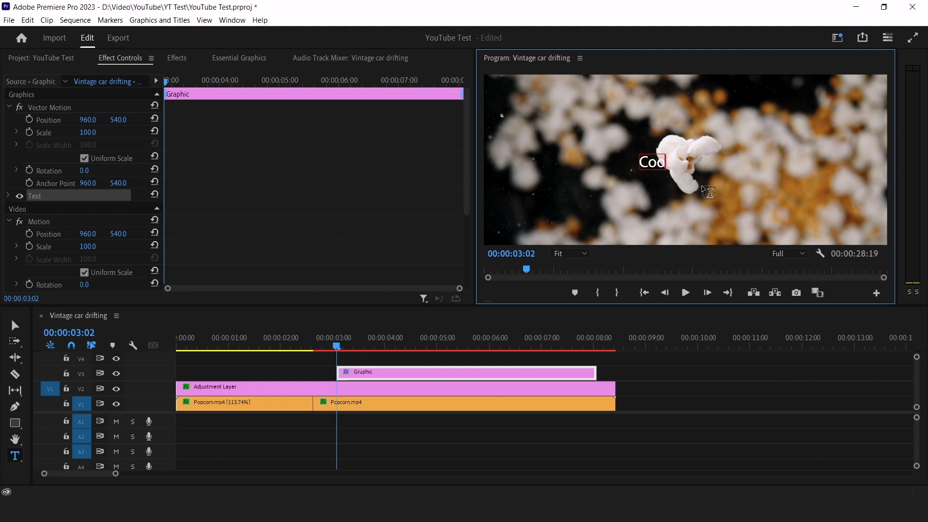
{"action": "left_click", "coordinate": [15, 326]}
{"action": "left_click_drag", "start_coordinate": [669, 162], "coordinate": [575, 159]}
Step: Change the "Cool text" layer's font to Roboto Black and increase its size
{"action": "left_click", "coordinate": [8, 195]}
{"action": "scroll", "coordinate": [135, 216], "scroll_direction": "down", "scroll_amount": 2}
{"action": "left_click", "coordinate": [149, 199]}
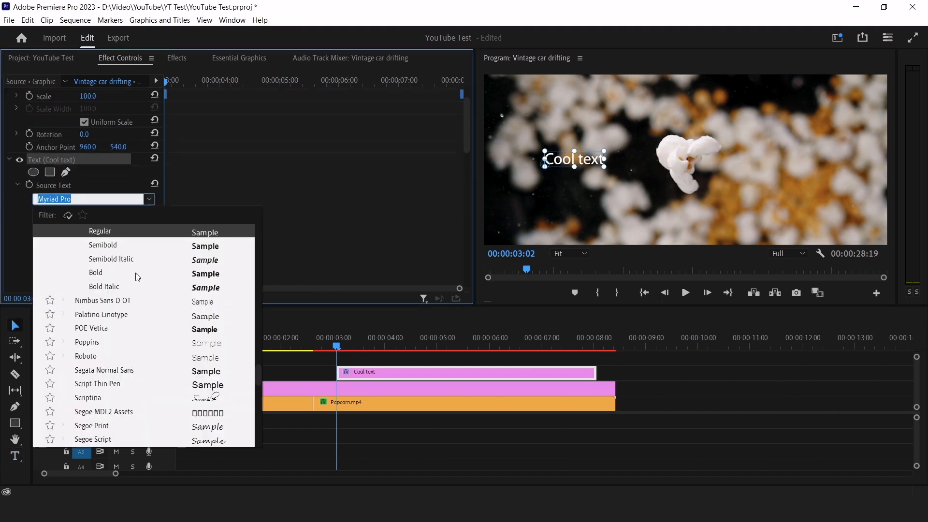
{"action": "left_click", "coordinate": [96, 360]}
{"action": "left_click", "coordinate": [93, 375]}
{"action": "left_click_drag", "start_coordinate": [121, 218], "coordinate": [129, 218]}
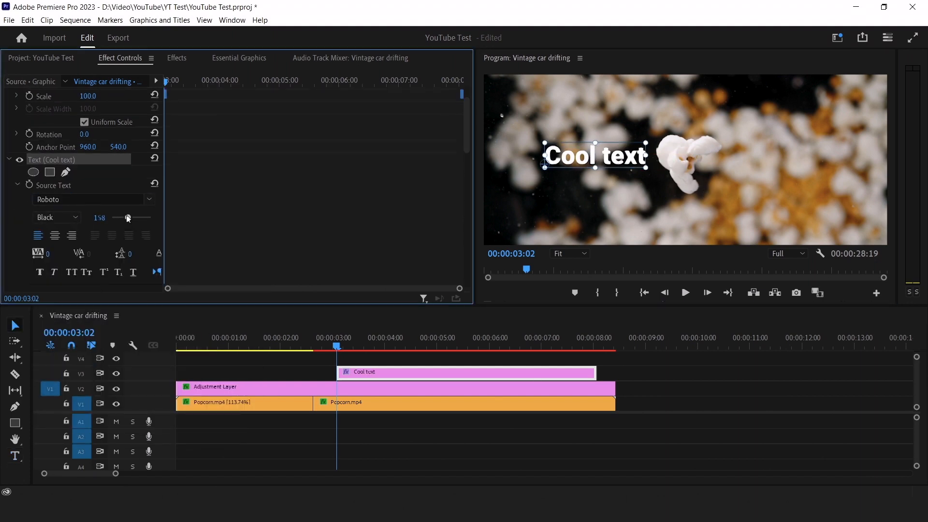
Step: Open Essential Graphics for "Cool text", center the text horizontally and look through its remaining settings
{"action": "left_click", "coordinate": [232, 20]}
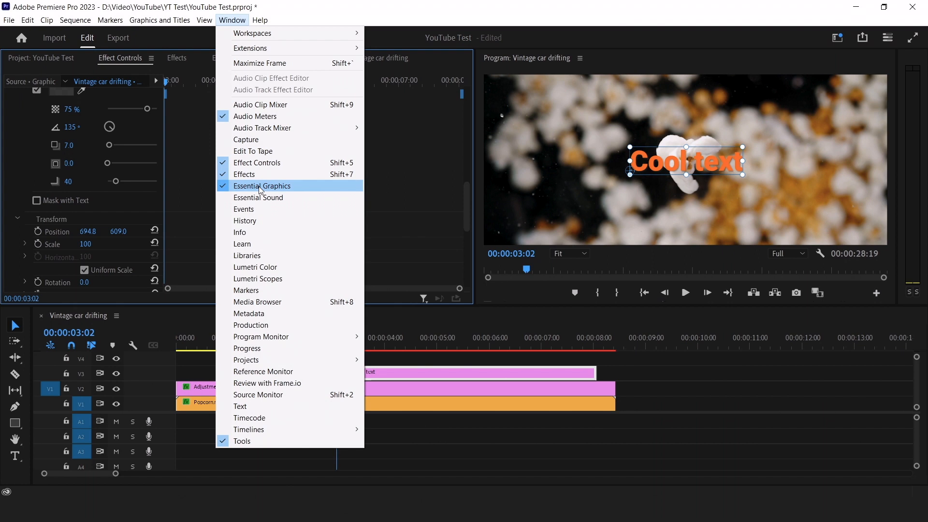
{"action": "left_click", "coordinate": [261, 186]}
{"action": "scroll", "coordinate": [107, 193], "scroll_direction": "down", "scroll_amount": 1}
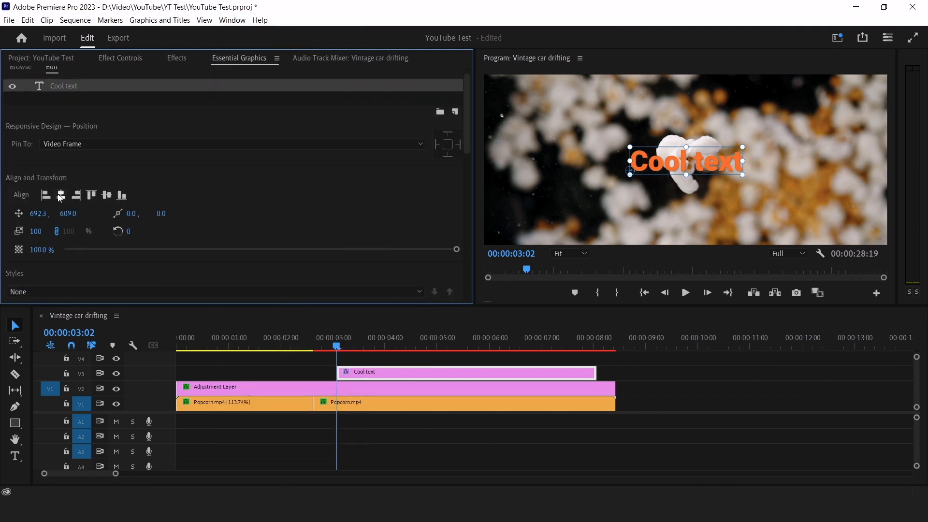
{"action": "scroll", "coordinate": [80, 245], "scroll_direction": "down", "scroll_amount": 10}
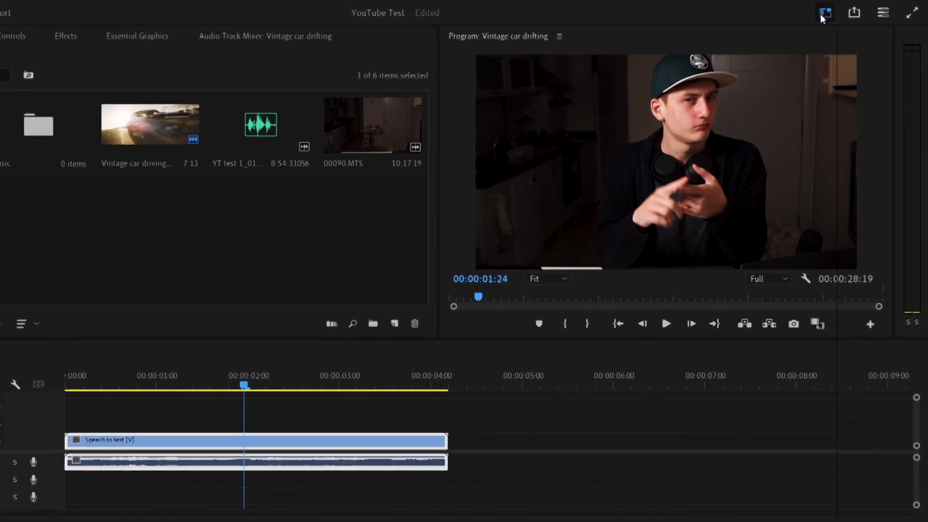
Step: In the Text-Based Editing workspace, search the transcript for the speaker's surname and select a passage further down
{"action": "left_click", "coordinate": [823, 12]}
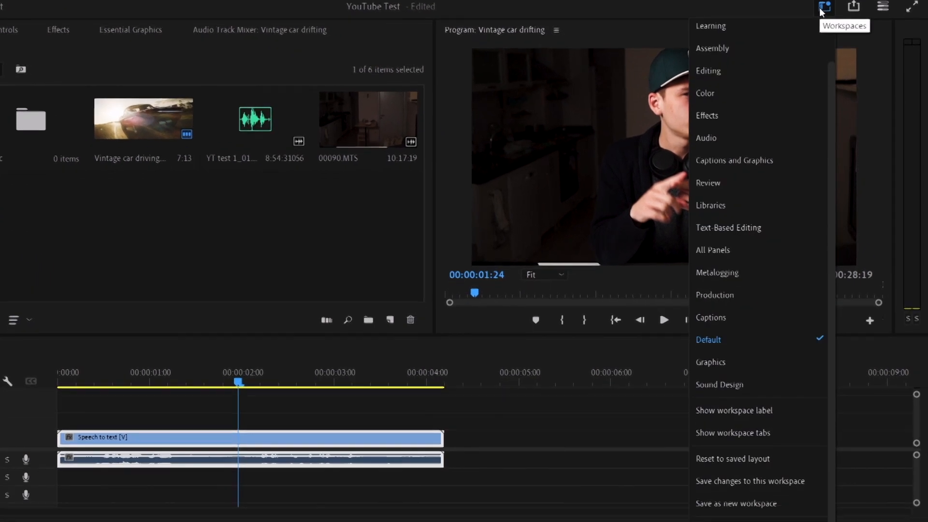
{"action": "left_click", "coordinate": [750, 242]}
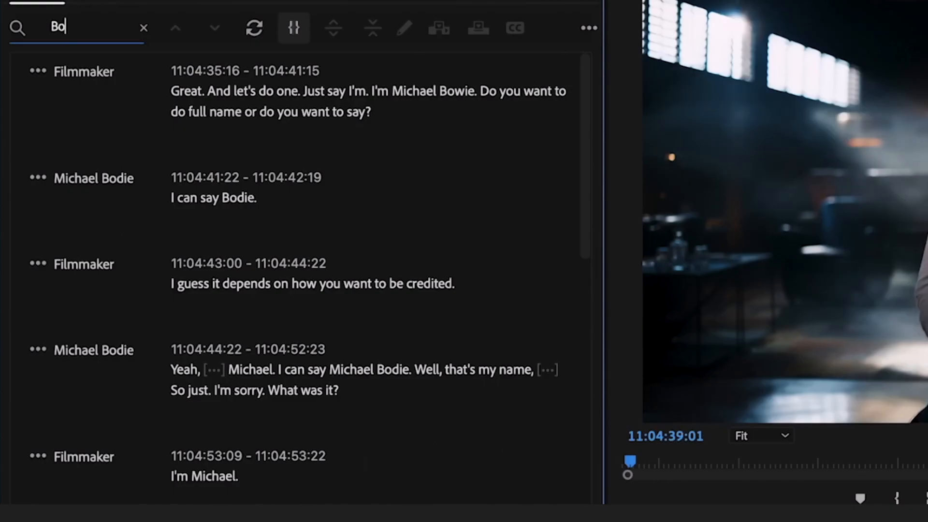
{"action": "type", "text": "die"}
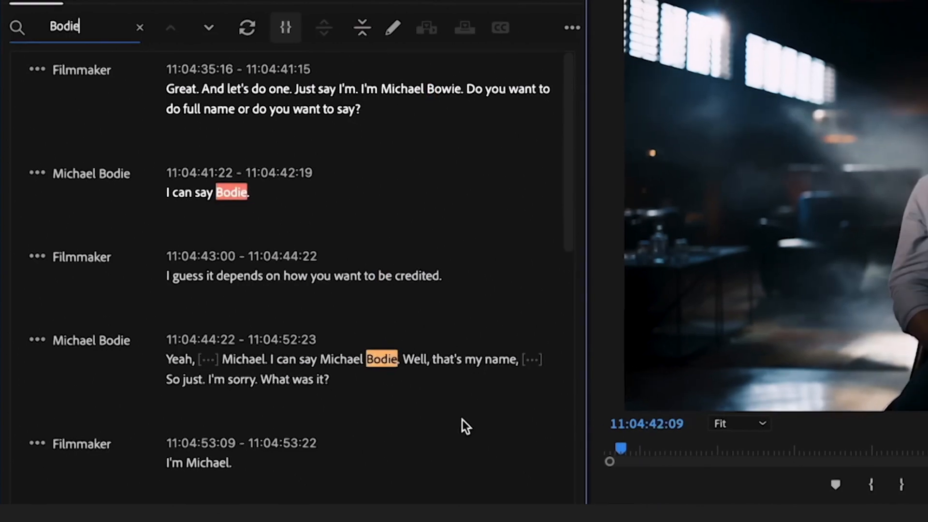
{"action": "scroll", "coordinate": [373, 340], "scroll_direction": "down", "scroll_amount": 5}
{"action": "left_click_drag", "start_coordinate": [156, 427], "coordinate": [285, 444]}
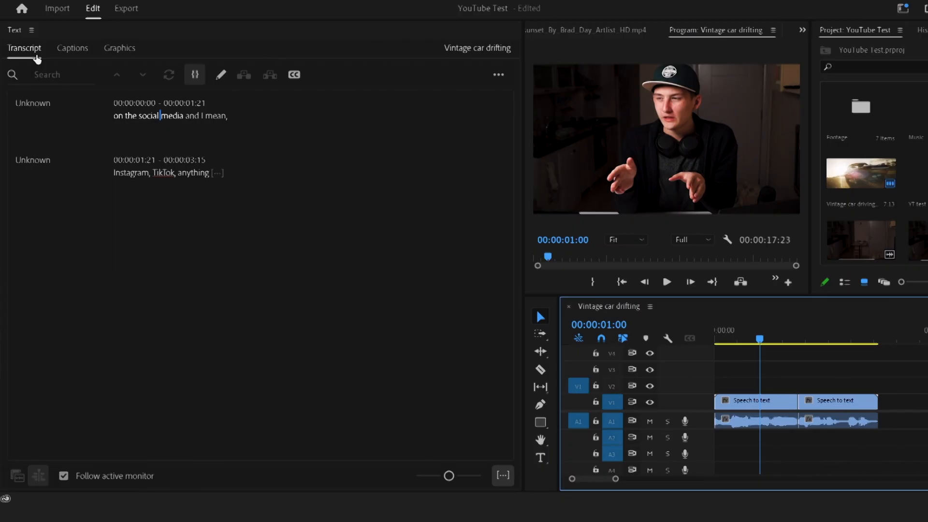
Step: Create captions from the Vintage car drifting sequence's transcript with the Subtitle default preset
{"action": "left_click", "coordinate": [70, 50]}
{"action": "left_click", "coordinate": [322, 279]}
{"action": "left_click", "coordinate": [427, 224]}
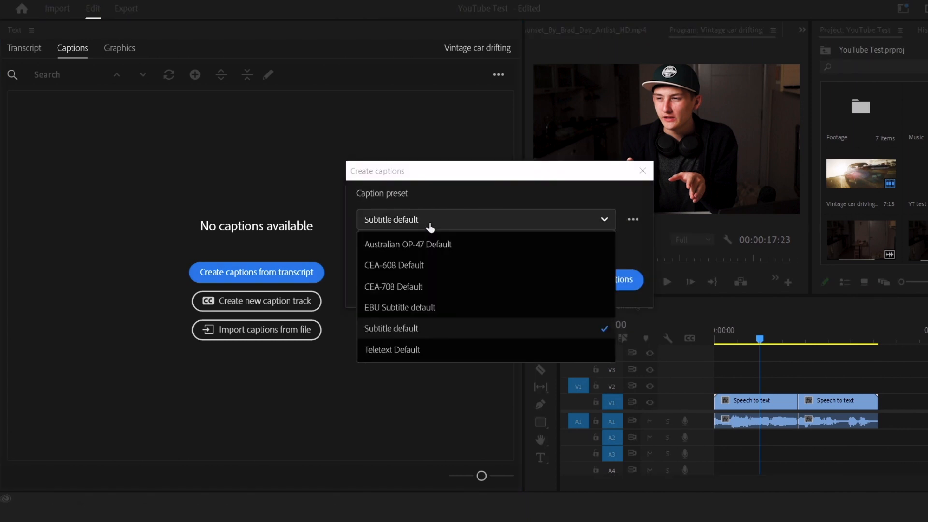
{"action": "left_click", "coordinate": [513, 197]}
{"action": "left_click", "coordinate": [597, 282]}
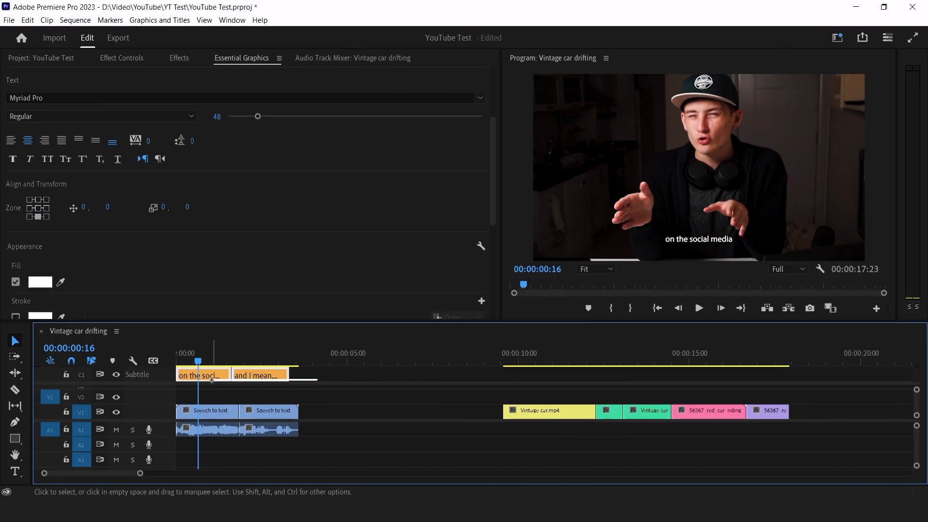
Step: Choose a different font for the selected subtitle captions
{"action": "left_click", "coordinate": [480, 98]}
{"action": "left_click", "coordinate": [118, 123]}
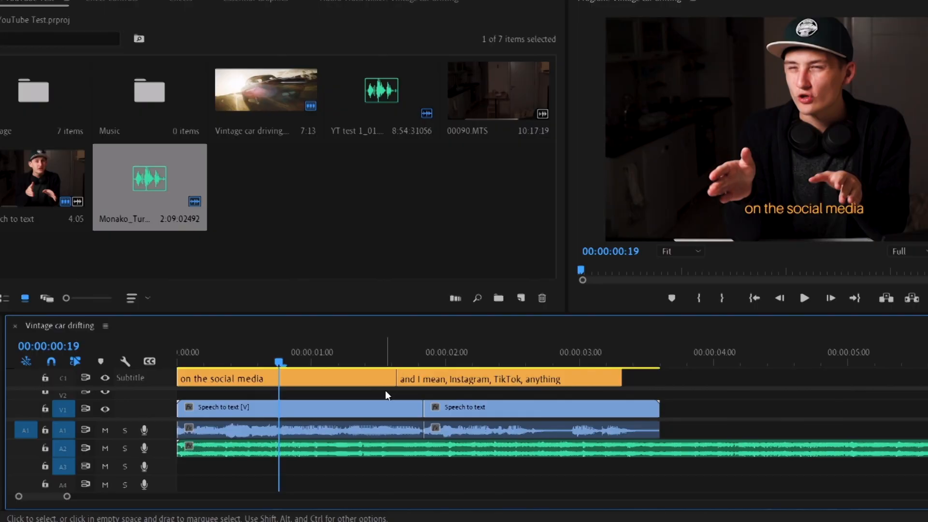
Step: Unlink the video and audio of the first Speech to text clip
{"action": "left_click", "coordinate": [380, 410]}
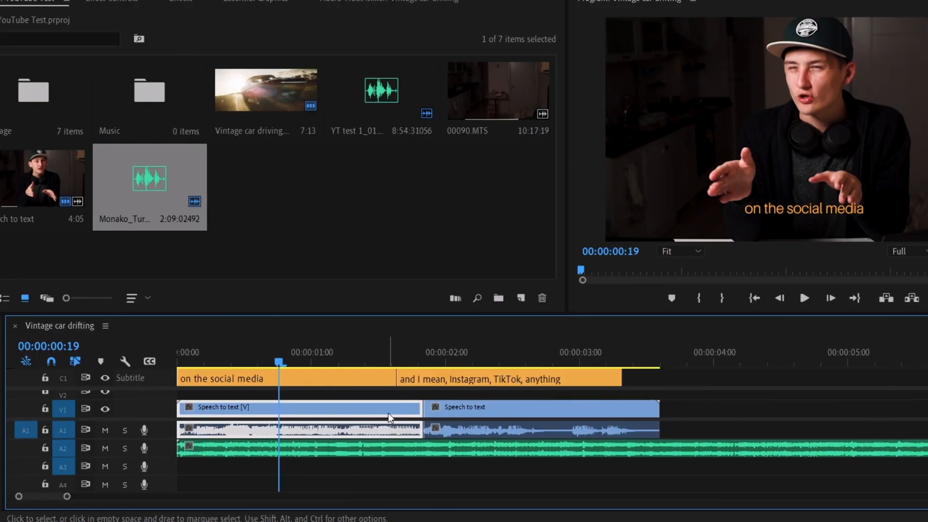
{"action": "right_click", "coordinate": [388, 414]}
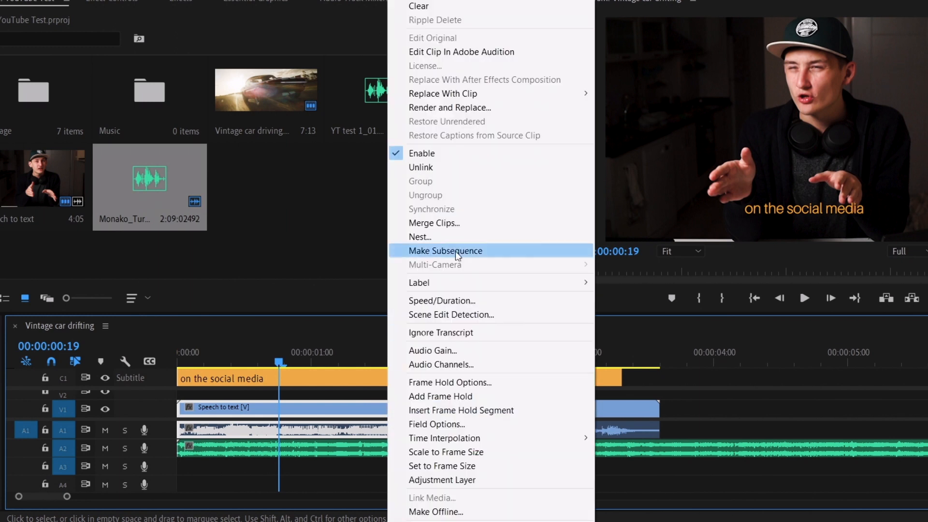
{"action": "left_click", "coordinate": [363, 396]}
{"action": "left_click", "coordinate": [358, 430]}
{"action": "key", "text": "ctrl+l"}
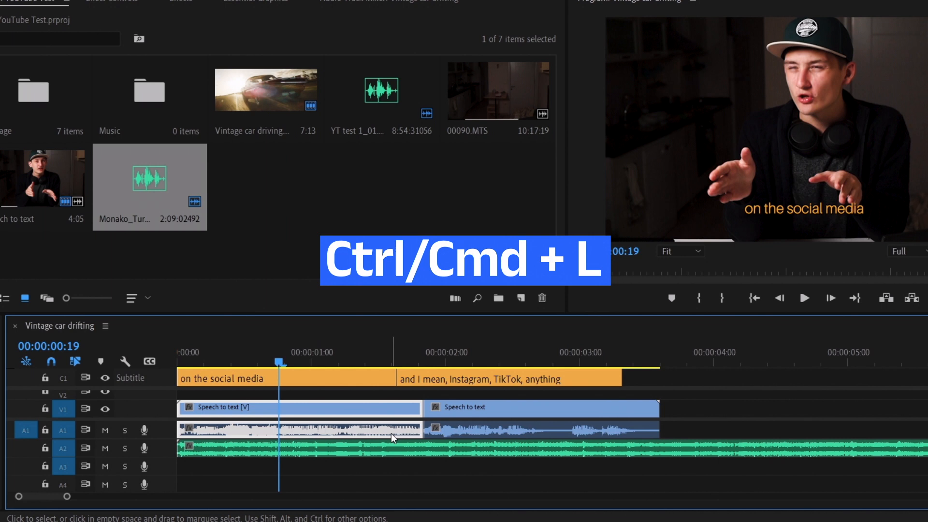
Step: Move the unlinked first Speech to text video clip further along V1, and undo the move
{"action": "left_click", "coordinate": [382, 412]}
{"action": "left_click_drag", "start_coordinate": [376, 412], "coordinate": [836, 408]}
{"action": "key", "text": "ctrl+z"}
Step: Toggle keyframing for the volume Level of the first Speech to text clip's audio in its effect controls
{"action": "left_click", "coordinate": [92, 1]}
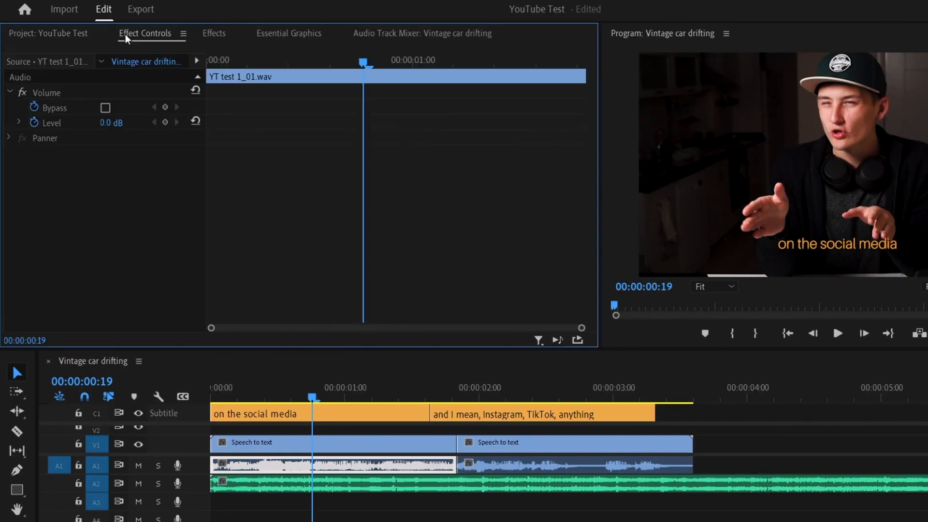
{"action": "left_click", "coordinate": [34, 126]}
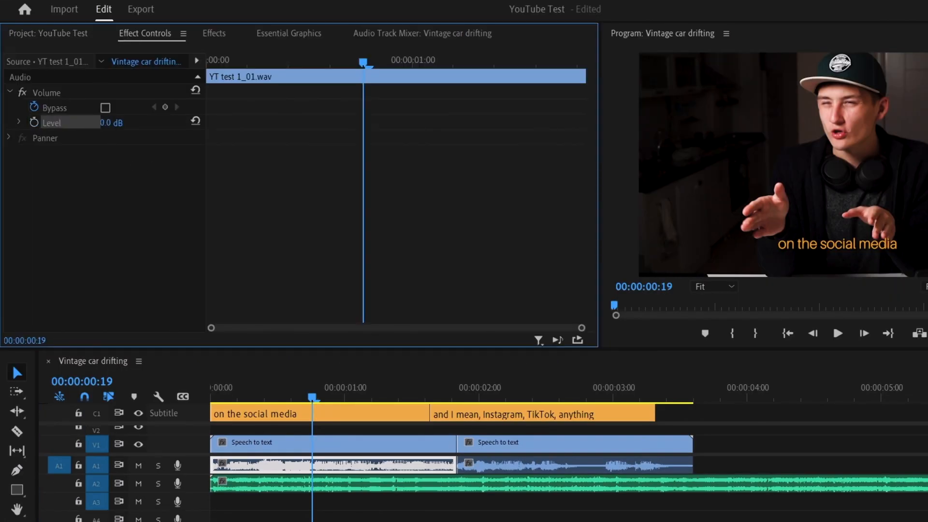
{"action": "left_click", "coordinate": [34, 125]}
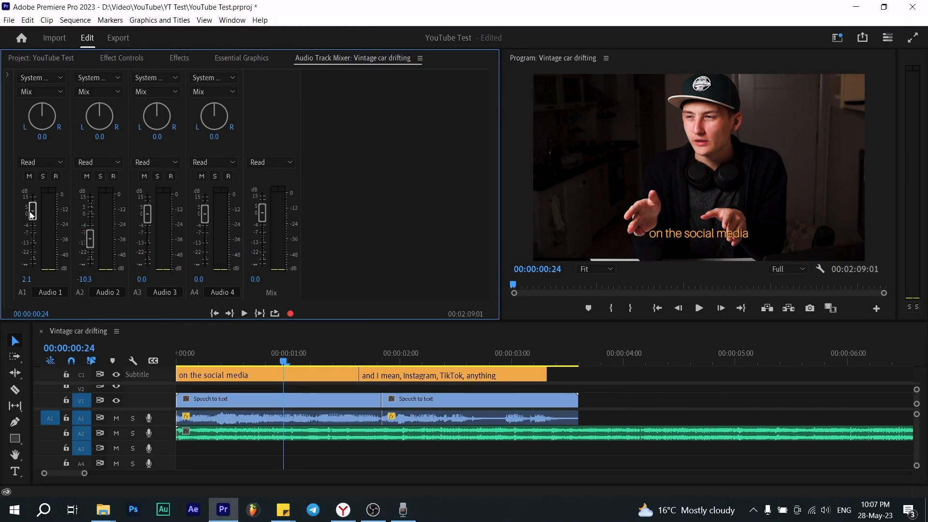
Step: Play the sequence from the start and raise the Audio 1 track volume to 3.5 dB
{"action": "left_click", "coordinate": [170, 358]}
{"action": "key", "text": "space"}
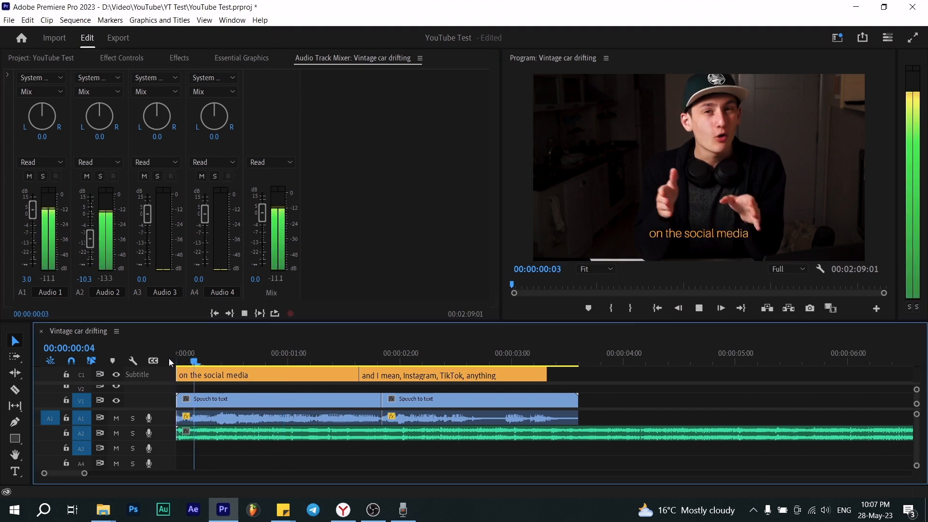
{"action": "key", "text": "space"}
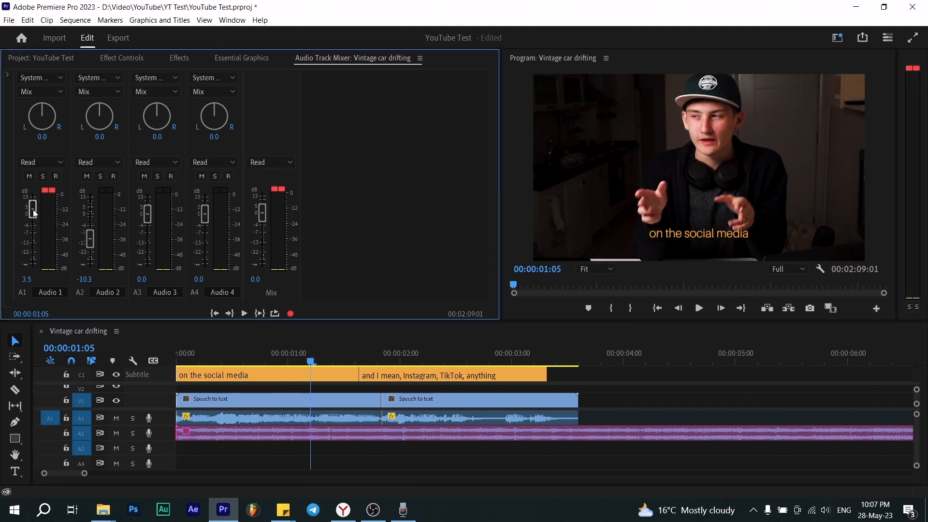
{"action": "key", "text": "space"}
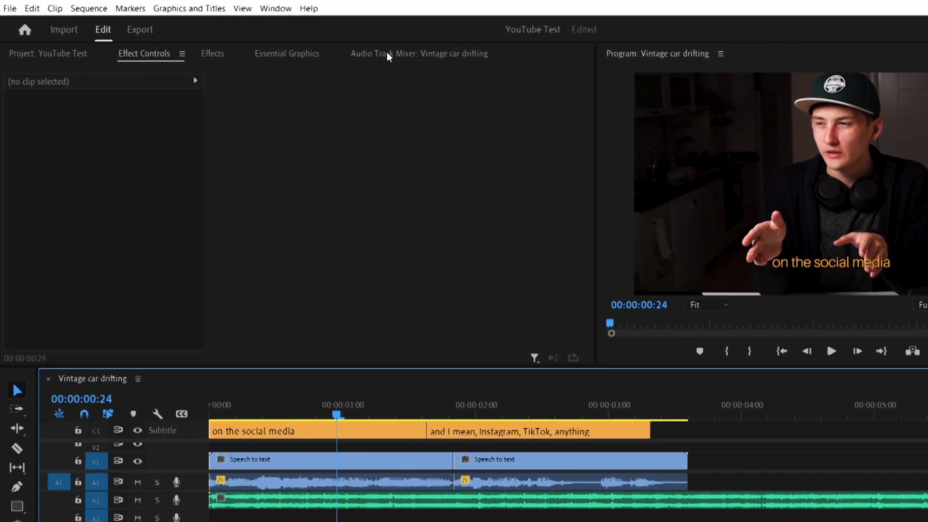
Step: In the Audio Track Mixer for Vintage car drifting, lower Audio 2 to -10.3 dB and play the sequence from the start
{"action": "left_click", "coordinate": [387, 53]}
{"action": "left_click", "coordinate": [276, 8]}
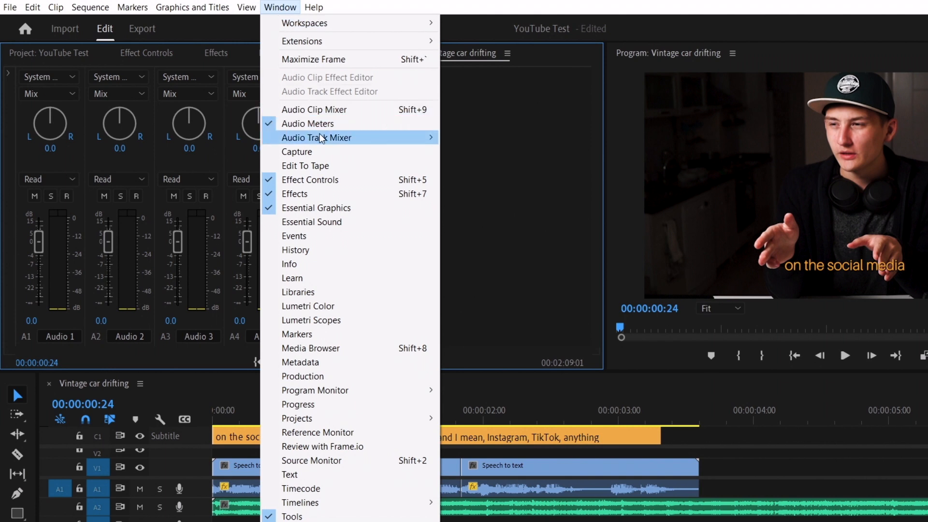
{"action": "left_click", "coordinate": [484, 137]}
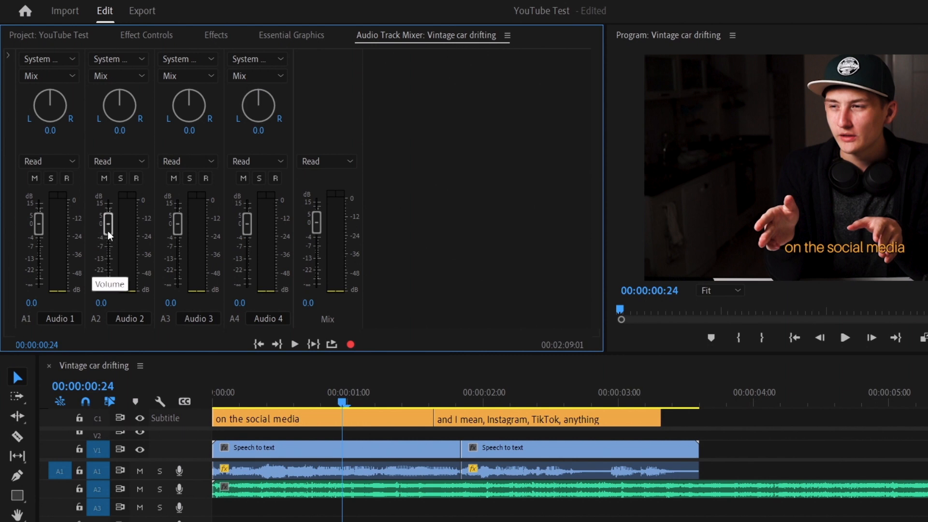
{"action": "left_click_drag", "start_coordinate": [242, 403], "coordinate": [204, 401]}
{"action": "key", "text": "space"}
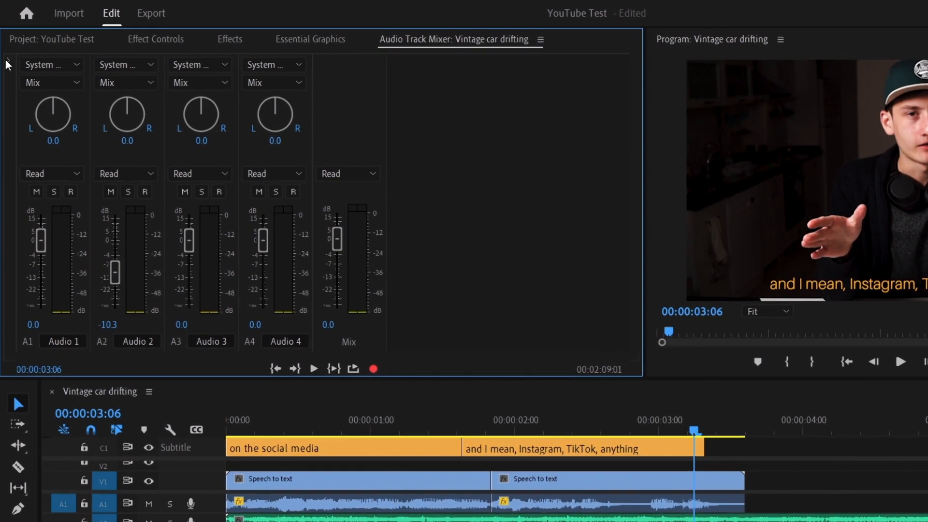
Step: Show the mixer's effects rack and add the Mastering effect to the first slot of Audio 1
{"action": "left_click", "coordinate": [11, 62]}
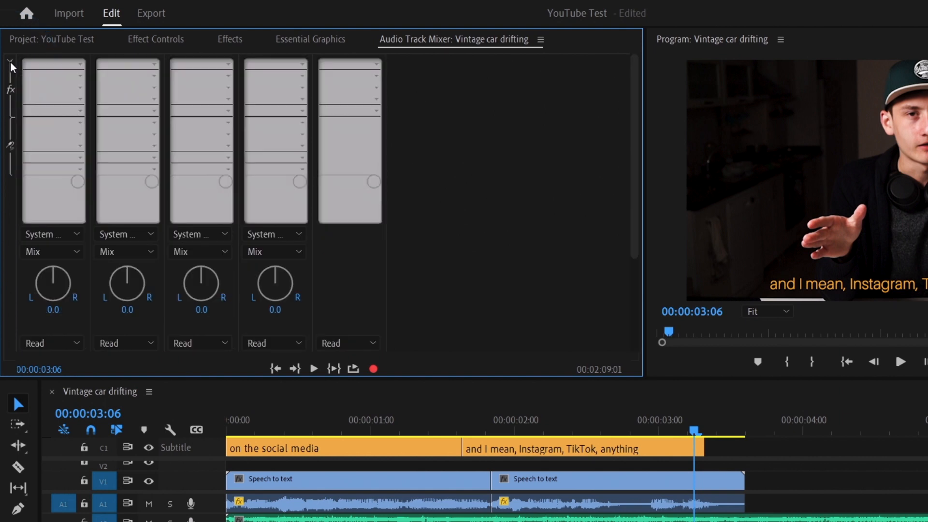
{"action": "left_click", "coordinate": [80, 65]}
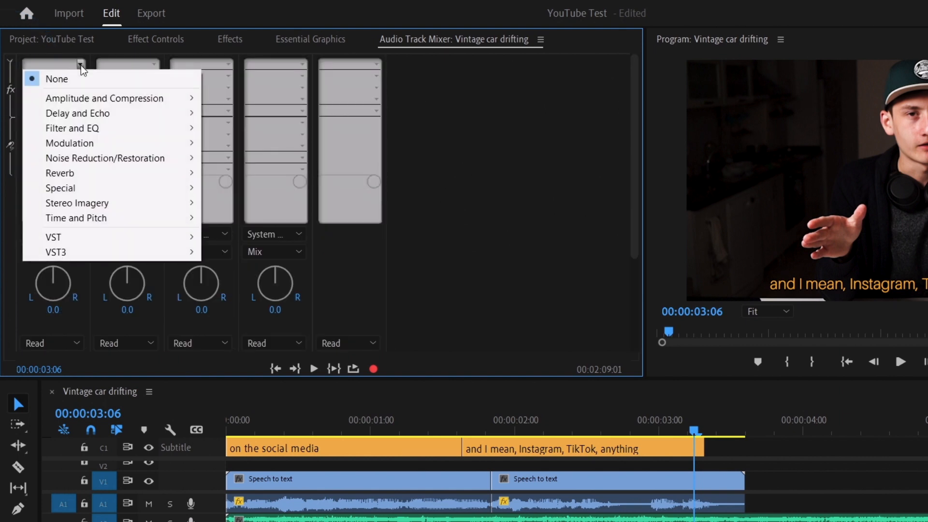
{"action": "mouse_move", "coordinate": [192, 188]}
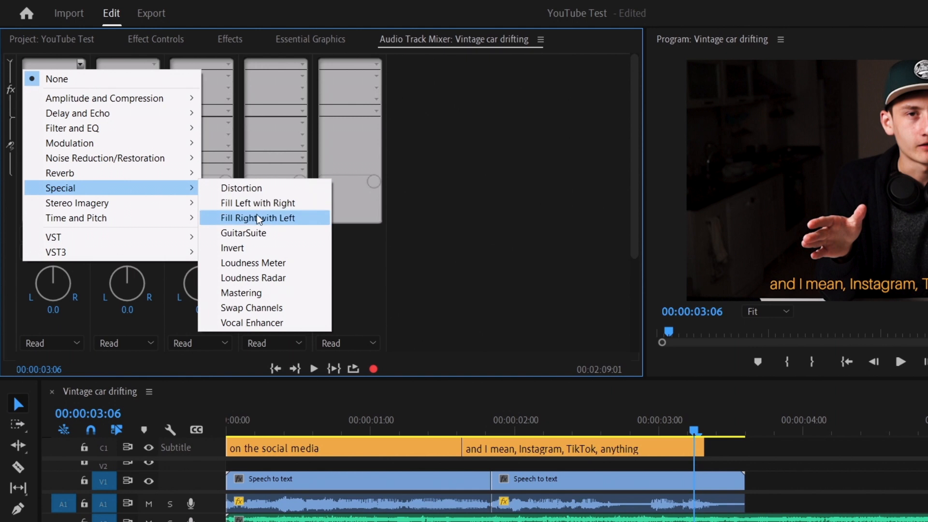
{"action": "left_click", "coordinate": [259, 294]}
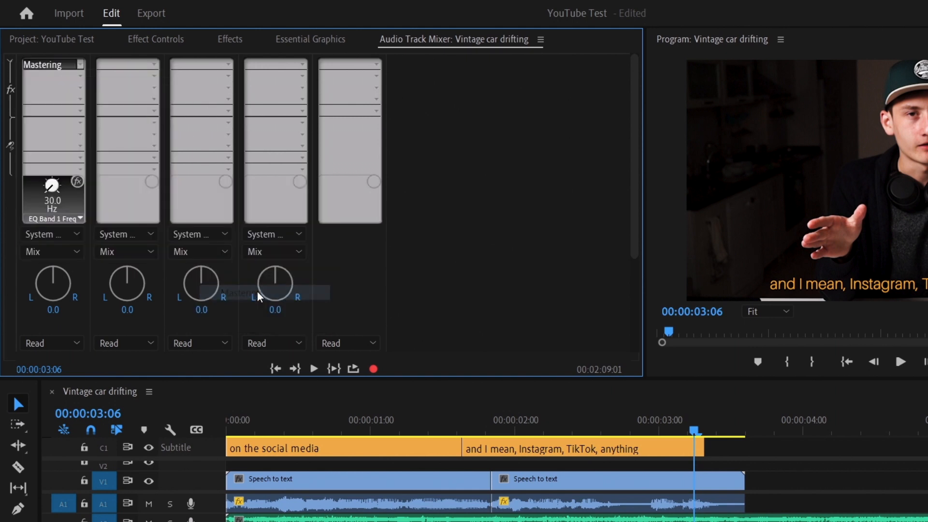
Step: Set Audio 1's Mastering effect to Exciter 8%, Widener 39% and High Shelf 2713.1 Hz at 1 dB while playing the sequence
{"action": "double_click", "coordinate": [56, 67]}
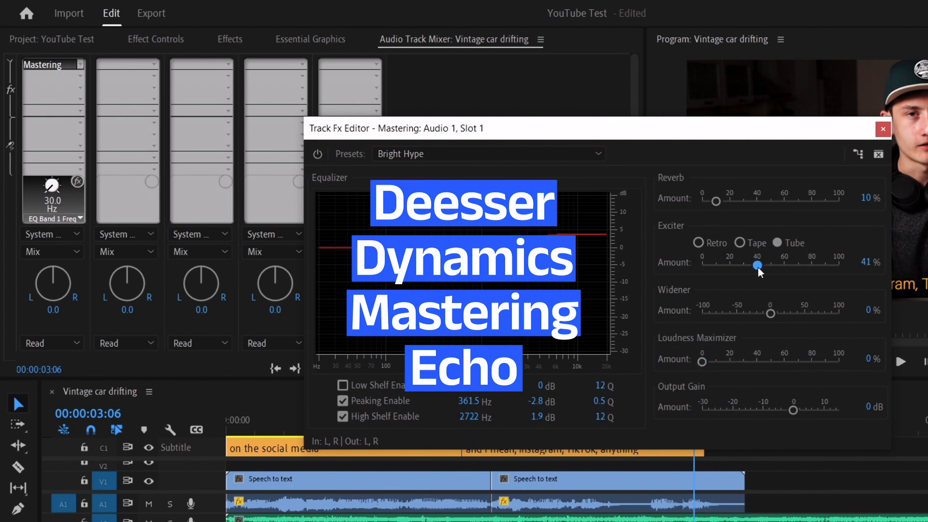
{"action": "left_click_drag", "start_coordinate": [770, 314], "coordinate": [796, 309]}
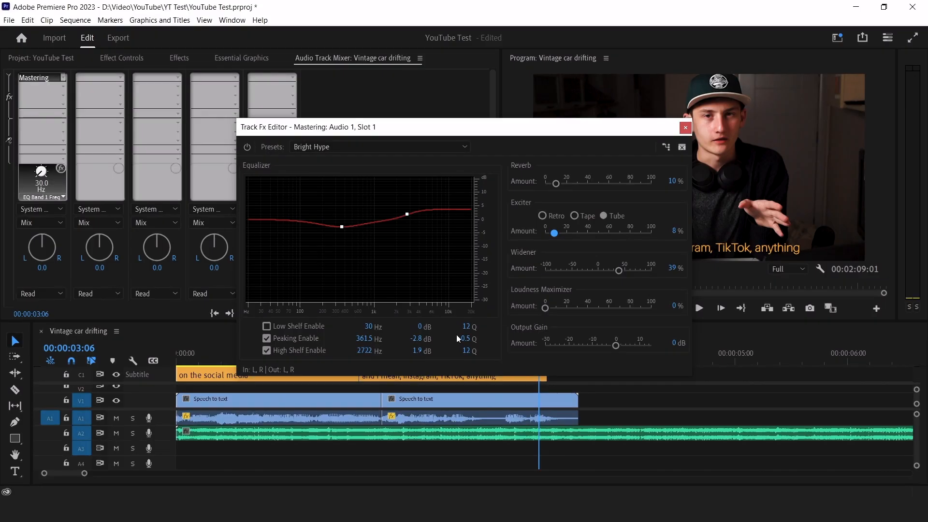
{"action": "left_click", "coordinate": [183, 360]}
{"action": "key", "text": "space"}
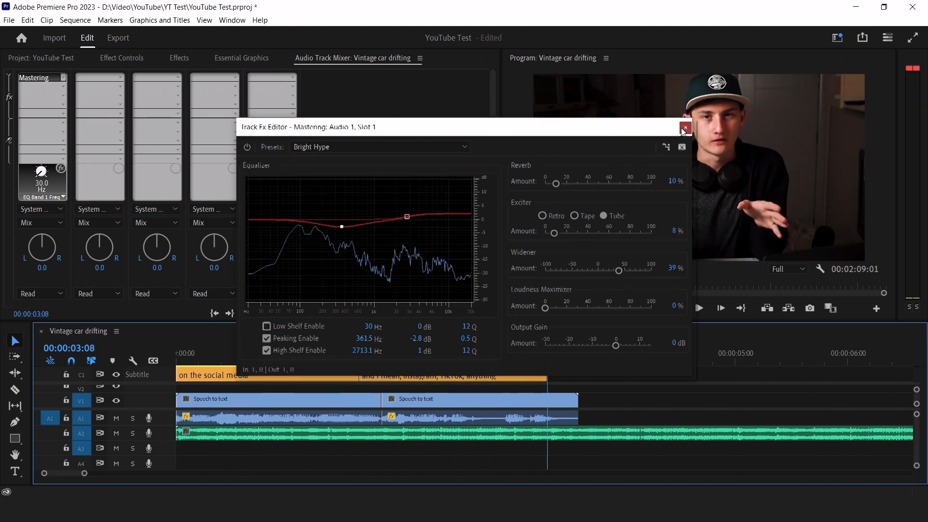
Step: Close the Mastering editor and remove the Mastering effect from Audio 1
{"action": "left_click", "coordinate": [685, 129]}
{"action": "left_click", "coordinate": [65, 85]}
{"action": "left_click", "coordinate": [68, 83]}
Step: Add the DeEsser effect to Audio 2's first slot and narrow its band to center frequency 1439 and bandwidth 2679
{"action": "left_click", "coordinate": [120, 78]}
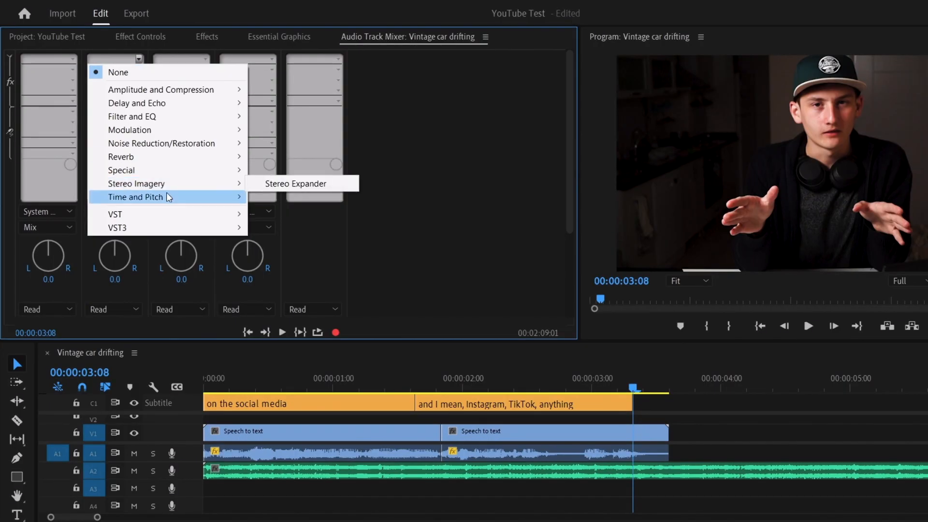
{"action": "mouse_move", "coordinate": [196, 124]}
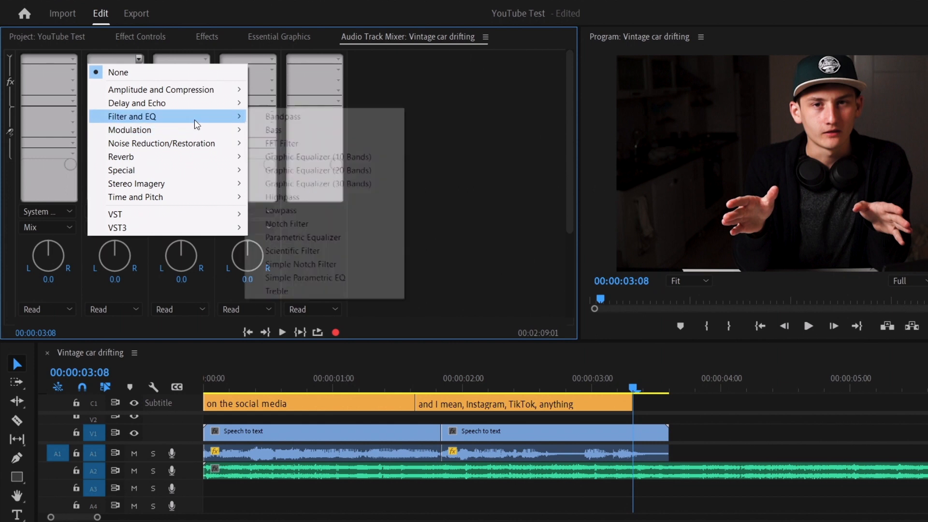
{"action": "mouse_move", "coordinate": [203, 90]}
{"action": "left_click", "coordinate": [290, 129]}
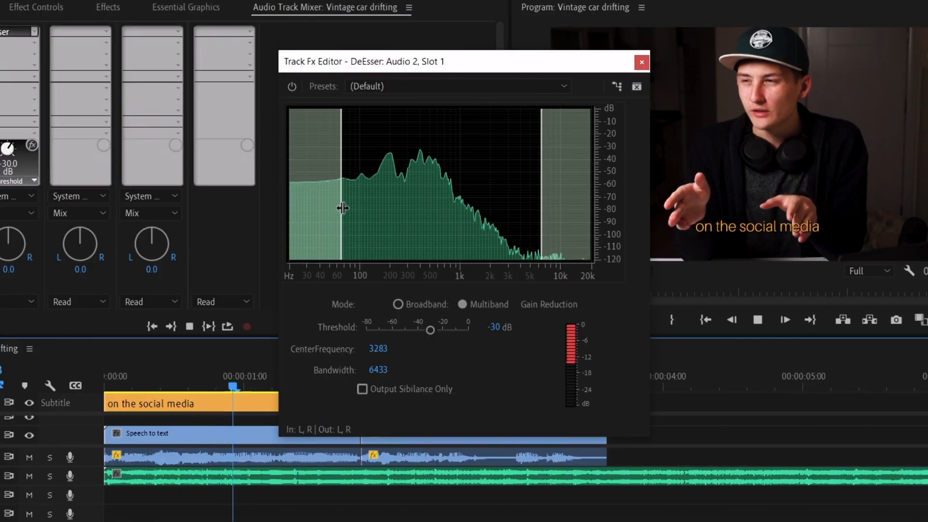
{"action": "left_click_drag", "start_coordinate": [343, 208], "coordinate": [359, 211]}
{"action": "left_click_drag", "start_coordinate": [543, 216], "coordinate": [501, 220]}
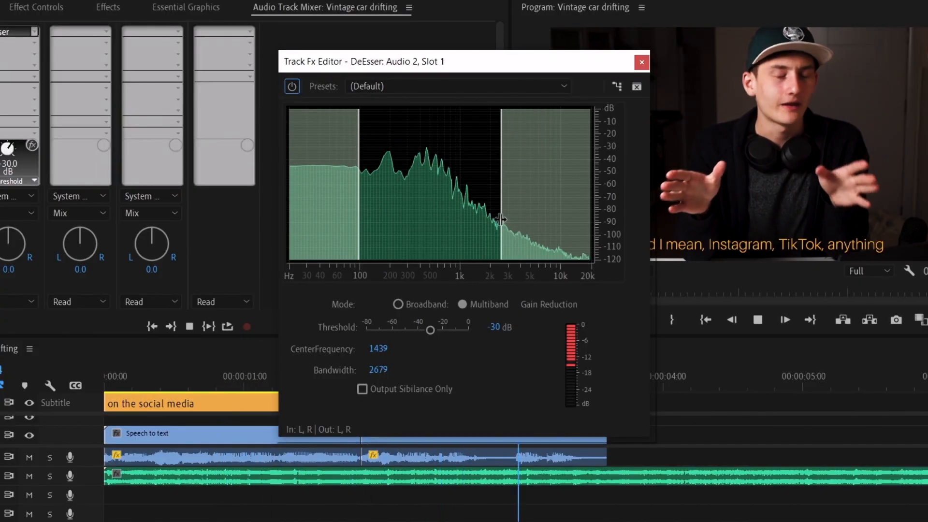
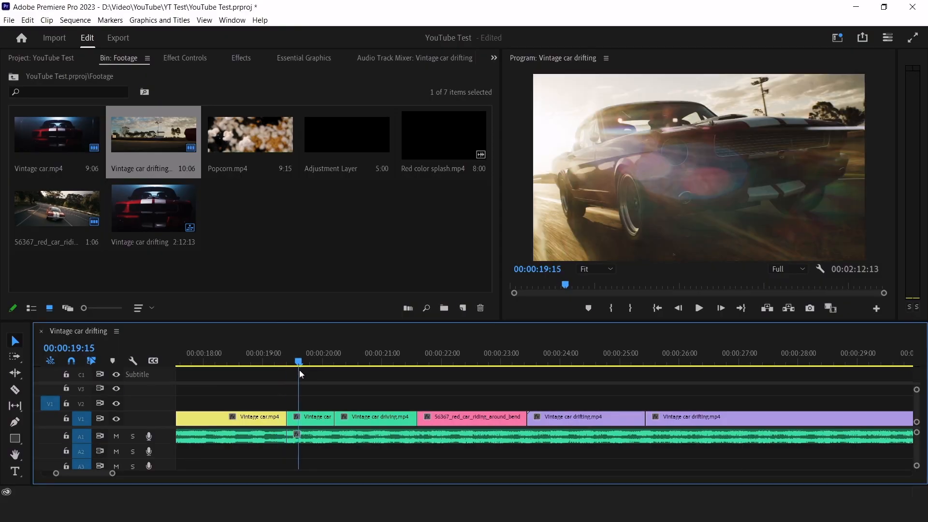
Step: Disable the short Vintage car clip at 00:00:19:15 on V1
{"action": "left_click", "coordinate": [317, 420]}
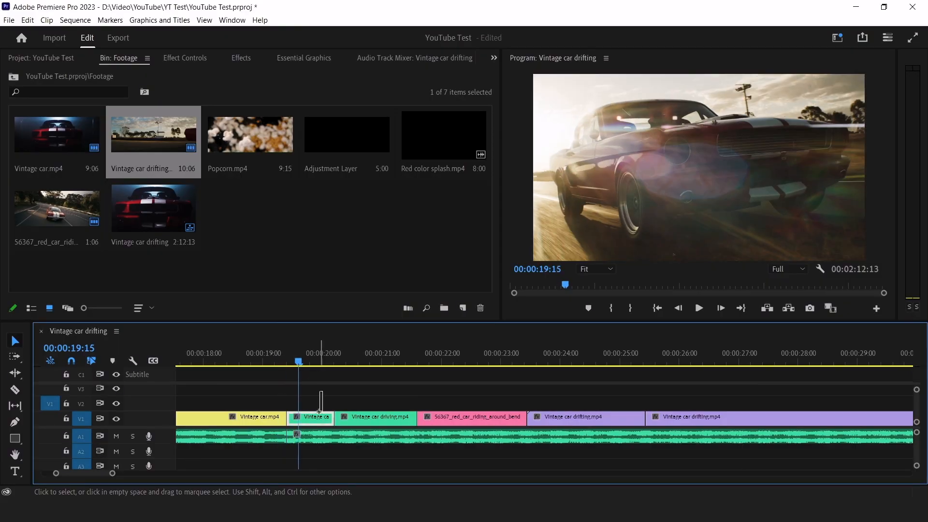
{"action": "key", "text": "shift+e"}
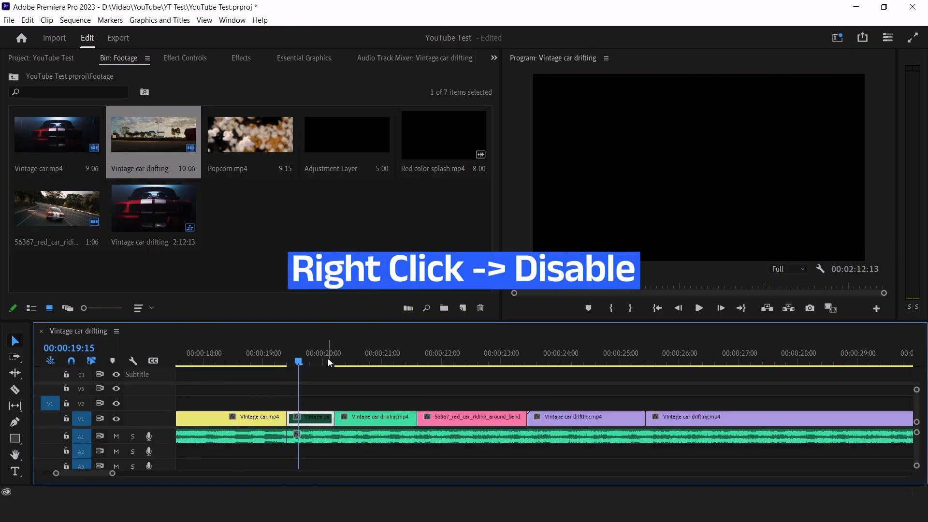
{"action": "left_click_drag", "start_coordinate": [328, 360], "coordinate": [376, 439]}
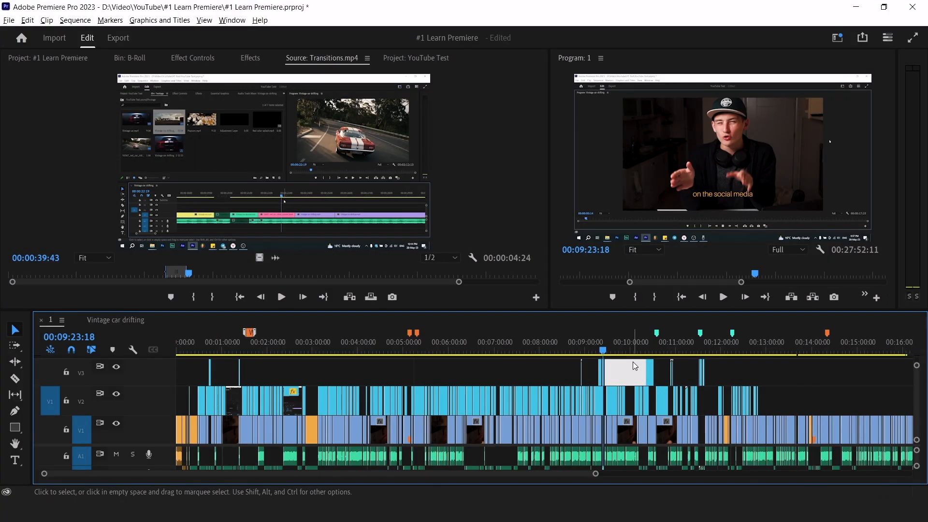
Step: In the #1 Learn Premiere project's sequence 1, select the V3 clips between about 00:08:55 and 00:09:25 and disable them
{"action": "scroll", "coordinate": [615, 364], "scroll_direction": "up", "scroll_amount": 2}
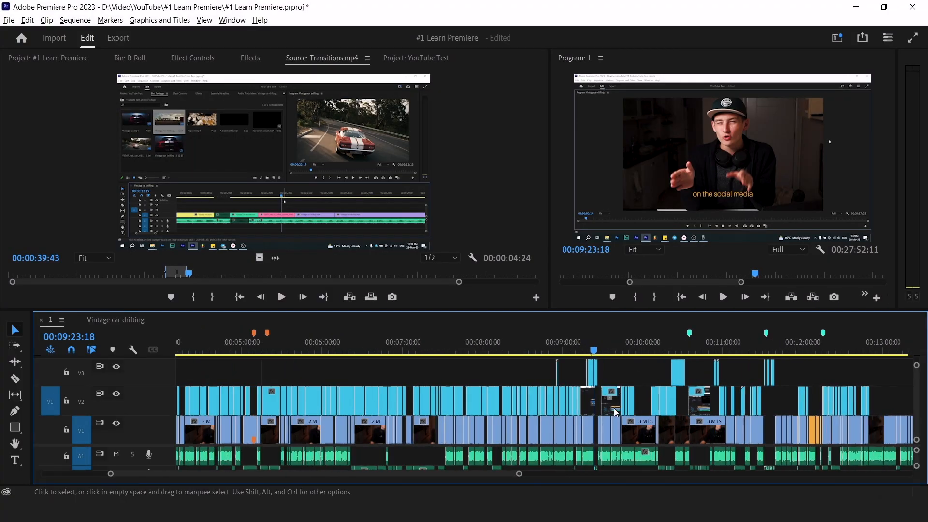
{"action": "left_click_drag", "start_coordinate": [609, 370], "coordinate": [492, 377]}
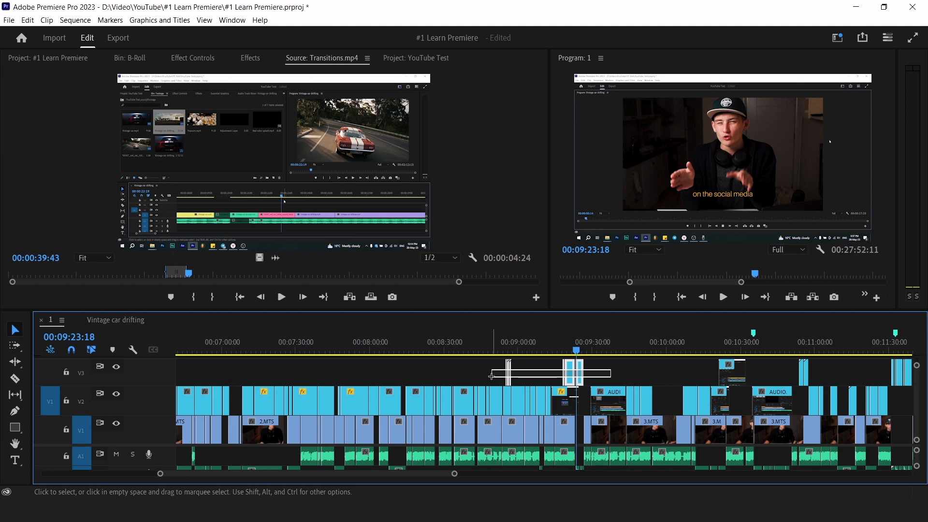
{"action": "left_click_drag", "start_coordinate": [491, 376], "coordinate": [608, 374]}
Step: Place the playhead at 00:09:17:21 and disable the V2 clip there
{"action": "left_click", "coordinate": [565, 350]}
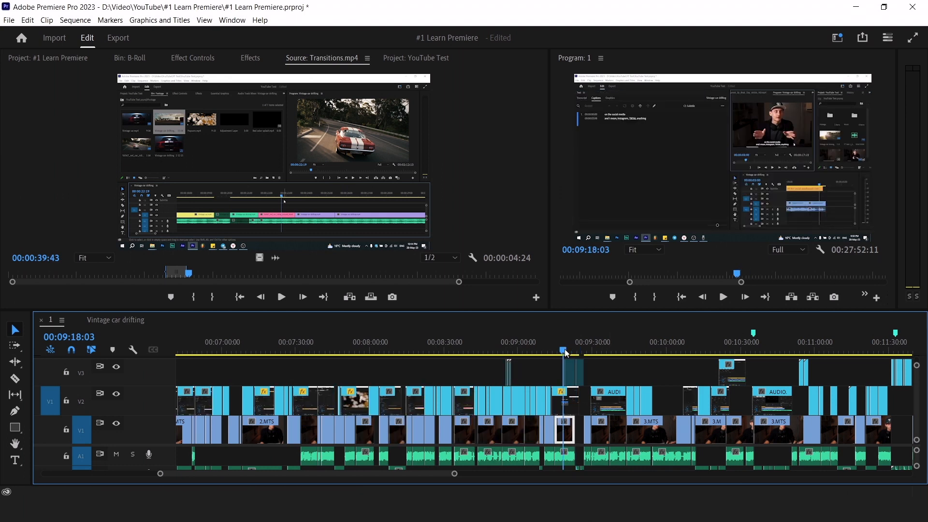
{"action": "right_click", "coordinate": [567, 401]}
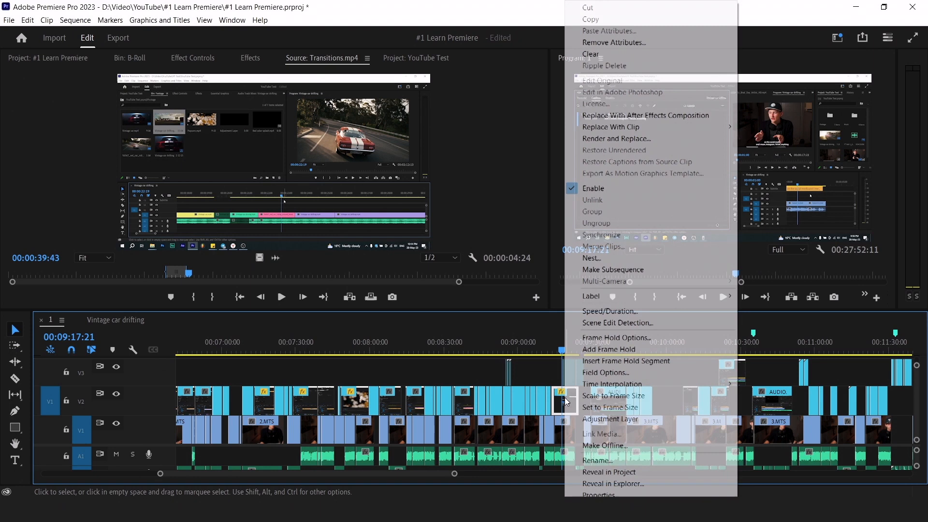
{"action": "left_click", "coordinate": [606, 192]}
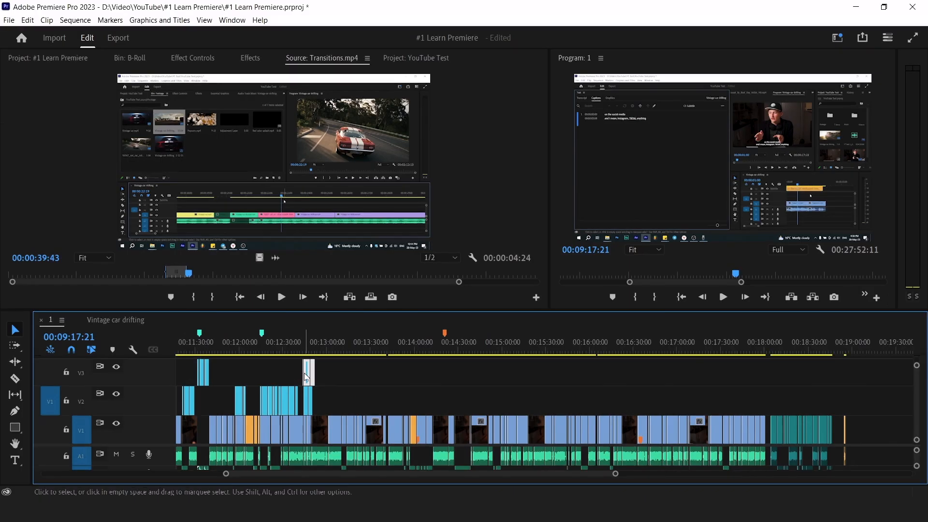
Step: Move the selected V3 clips into the empty area past the end of the sequence
{"action": "left_click_drag", "start_coordinate": [309, 373], "coordinate": [880, 378]}
{"action": "scroll", "coordinate": [784, 390], "scroll_direction": "down", "scroll_amount": 2}
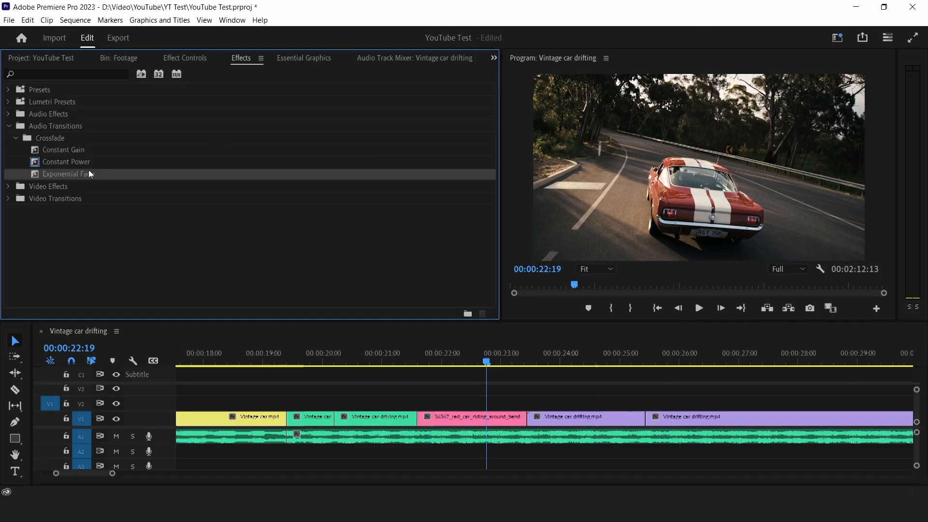
Step: In the YouTube Test project, apply the Constant Gain crossfade to the start of the music on A1
{"action": "left_click_drag", "start_coordinate": [63, 150], "coordinate": [300, 382]}
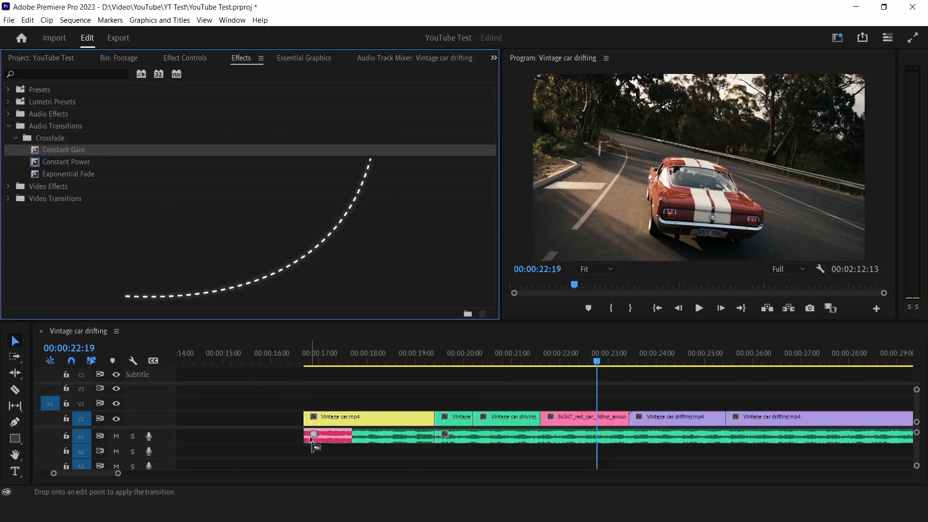
{"action": "scroll", "coordinate": [353, 438], "scroll_direction": "up", "scroll_amount": 2}
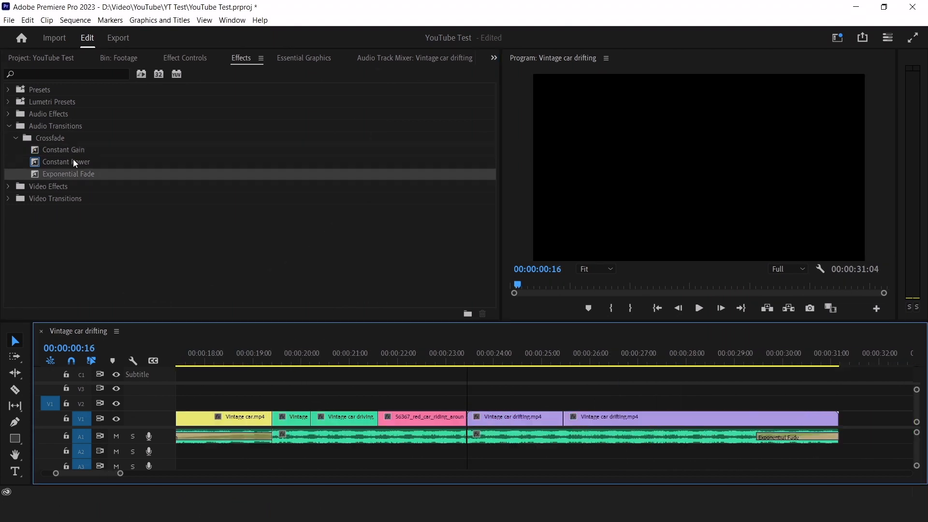
Step: Apply Constant Power at the A1 music cut near 00:00:23:15 and lengthen it, and add Exponential Fade at the music's end
{"action": "left_click_drag", "start_coordinate": [72, 162], "coordinate": [392, 331]}
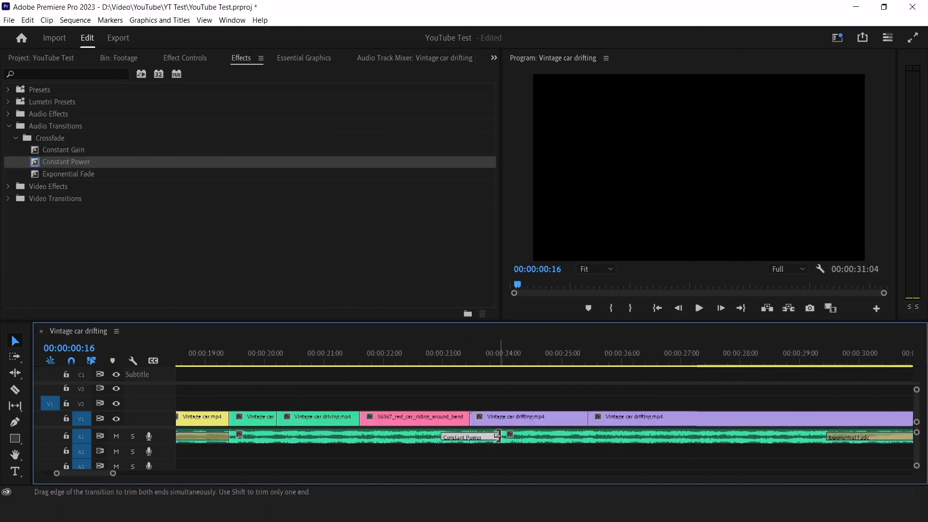
{"action": "left_click_drag", "start_coordinate": [69, 173], "coordinate": [650, 406]}
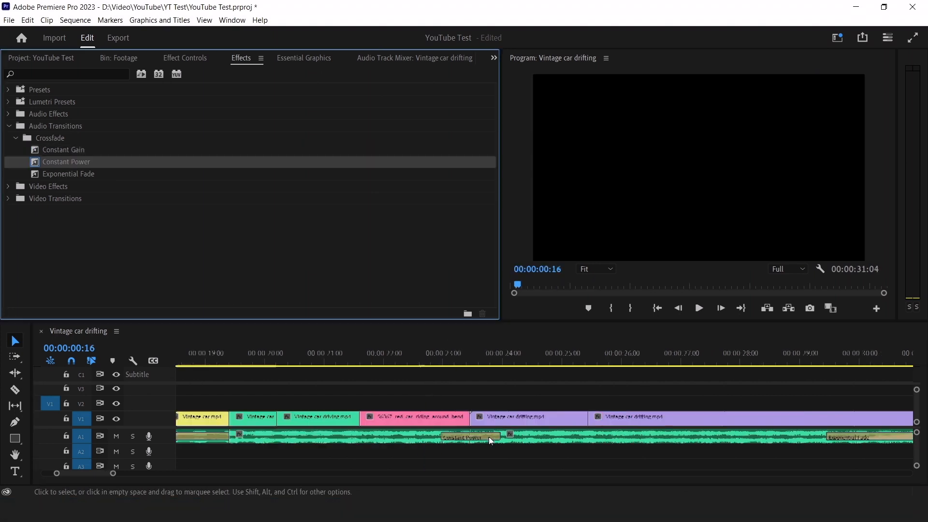
{"action": "left_click_drag", "start_coordinate": [489, 436], "coordinate": [505, 436]}
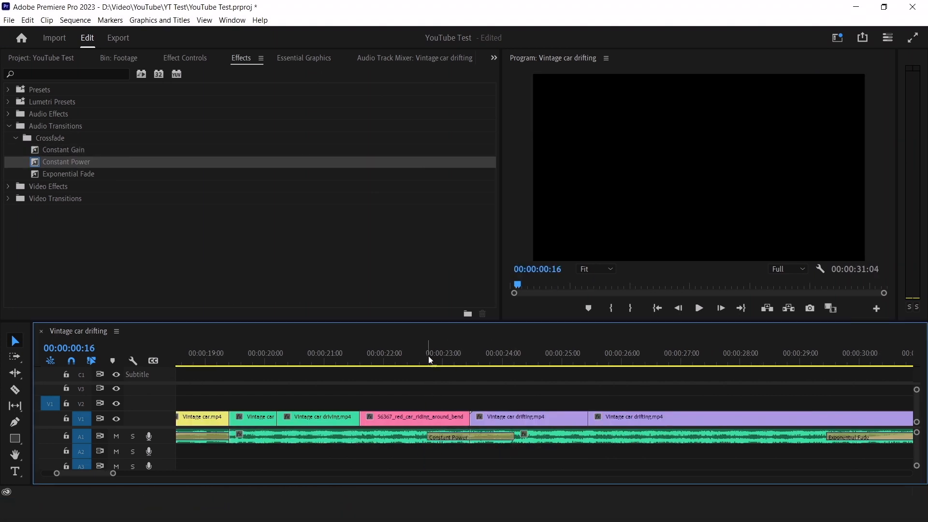
Step: Play back the crossfade, add Cross Dissolve at the cut between the Vintage car drifting.mp4 clips on V1, and adjust the music's Exponential Fade
{"action": "key", "text": "space"}
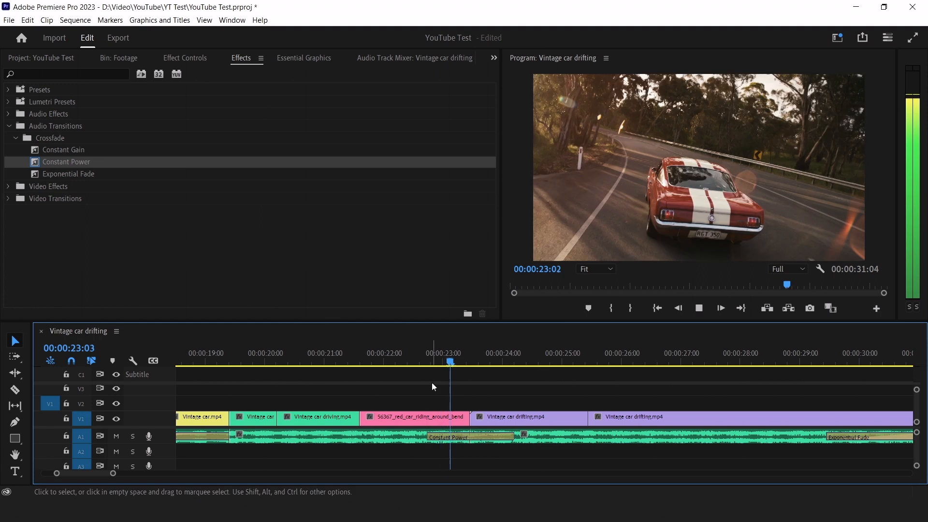
{"action": "key", "text": "minus"}
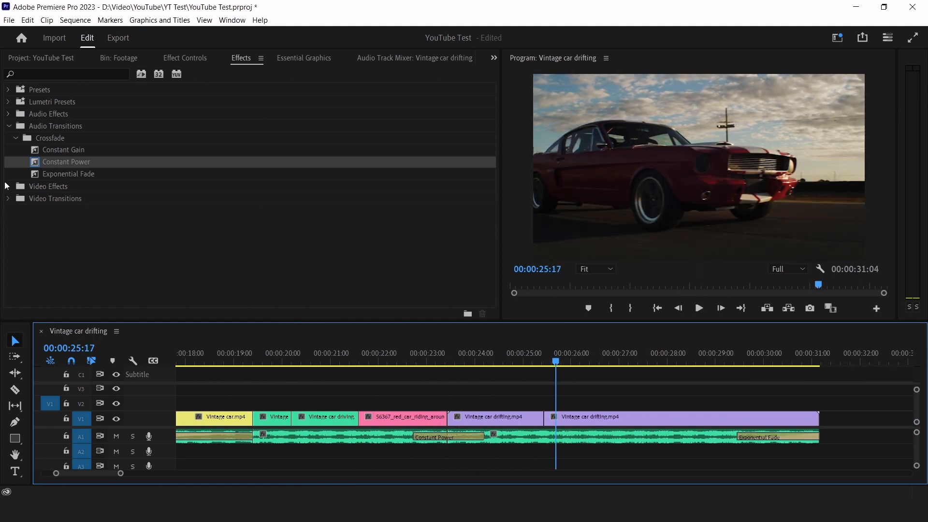
{"action": "left_click", "coordinate": [11, 200]}
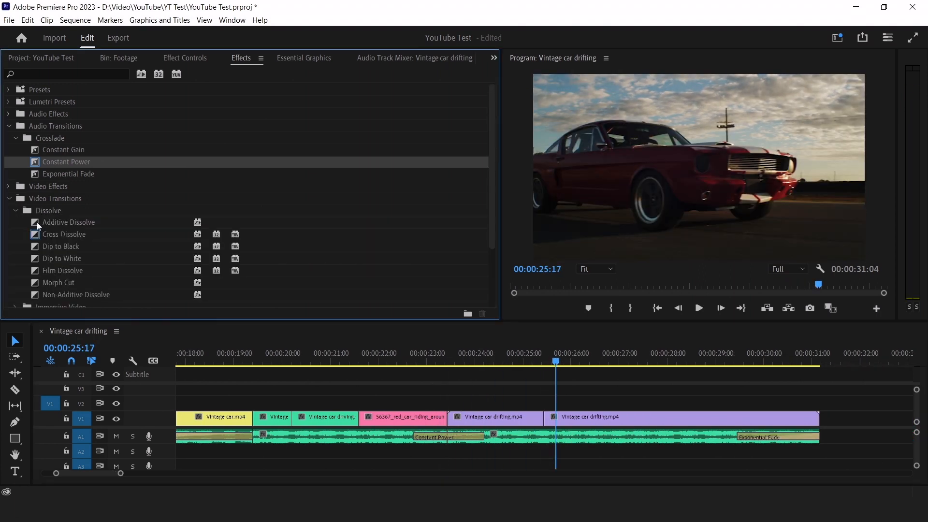
{"action": "left_click_drag", "start_coordinate": [74, 237], "coordinate": [550, 419]}
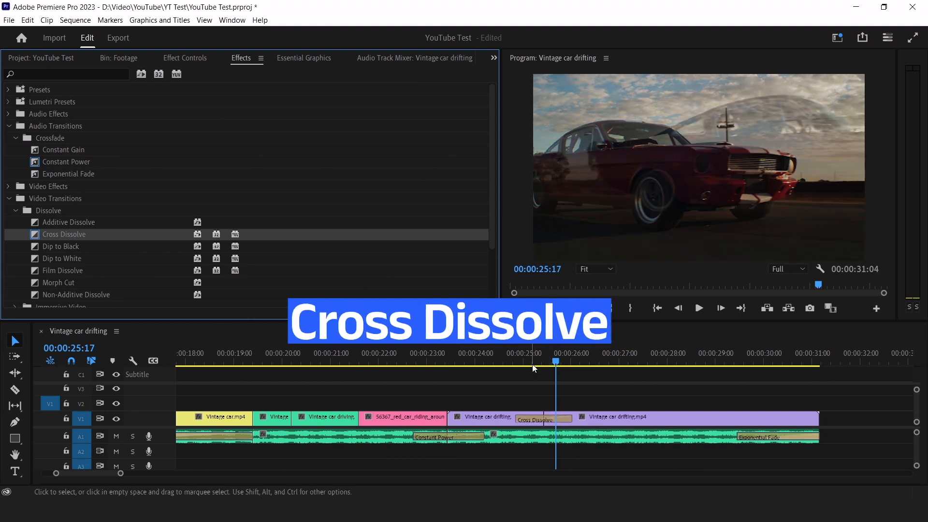
{"action": "left_click_drag", "start_coordinate": [532, 367], "coordinate": [486, 362]}
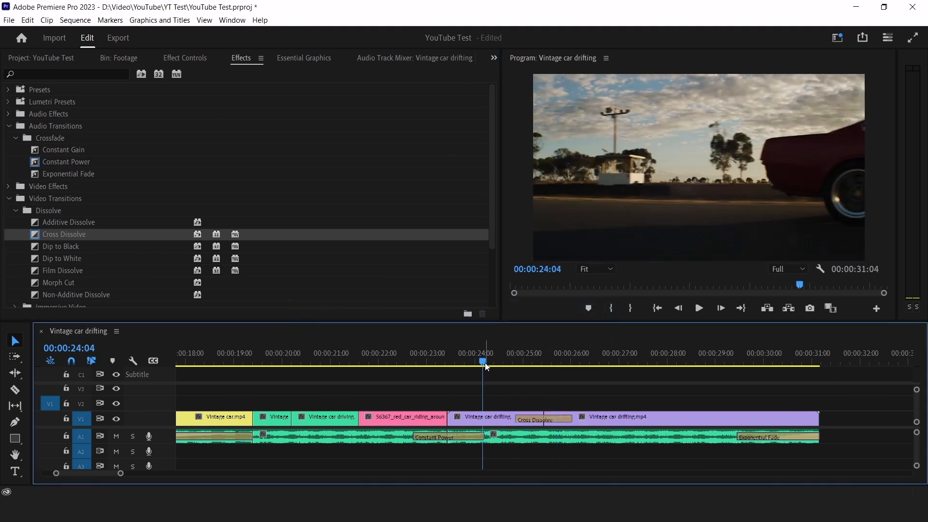
{"action": "key", "text": "space"}
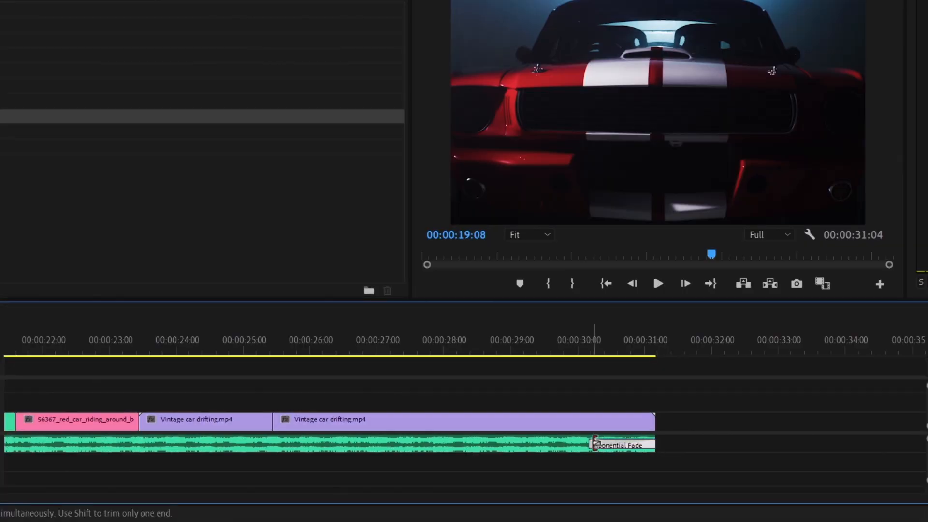
{"action": "left_click_drag", "start_coordinate": [645, 435], "coordinate": [639, 436]}
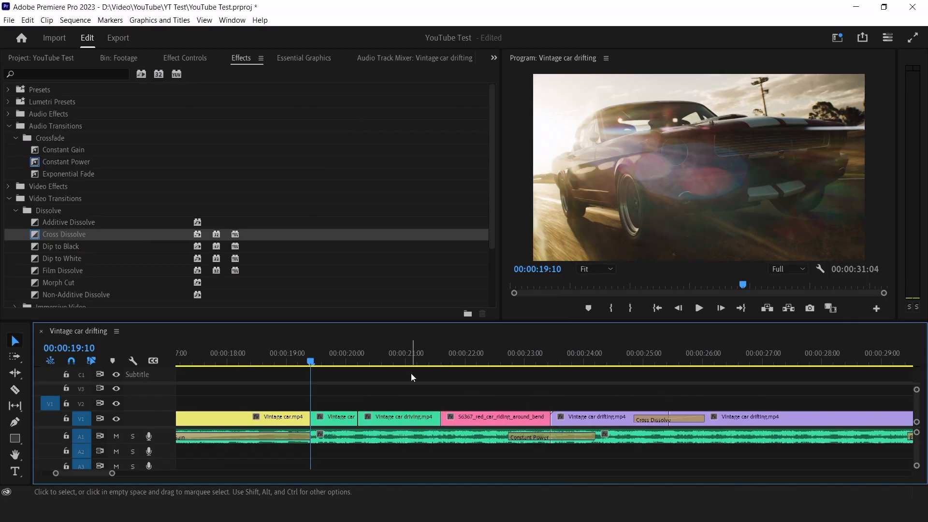
Step: Add a sequence marker at 00:00:19:10, color it red and name it "First transition"
{"action": "key", "text": "m"}
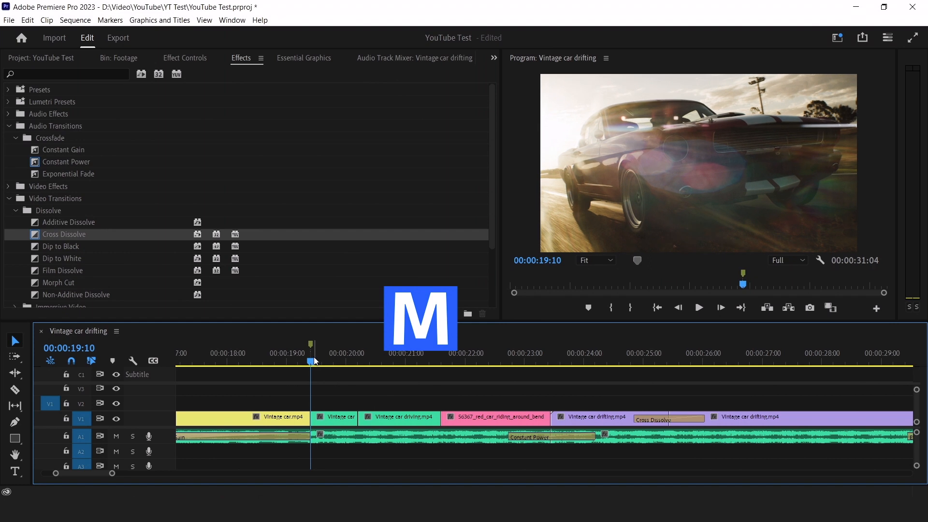
{"action": "double_click", "coordinate": [311, 344]}
{"action": "left_click", "coordinate": [431, 189]}
{"action": "left_click", "coordinate": [396, 72]}
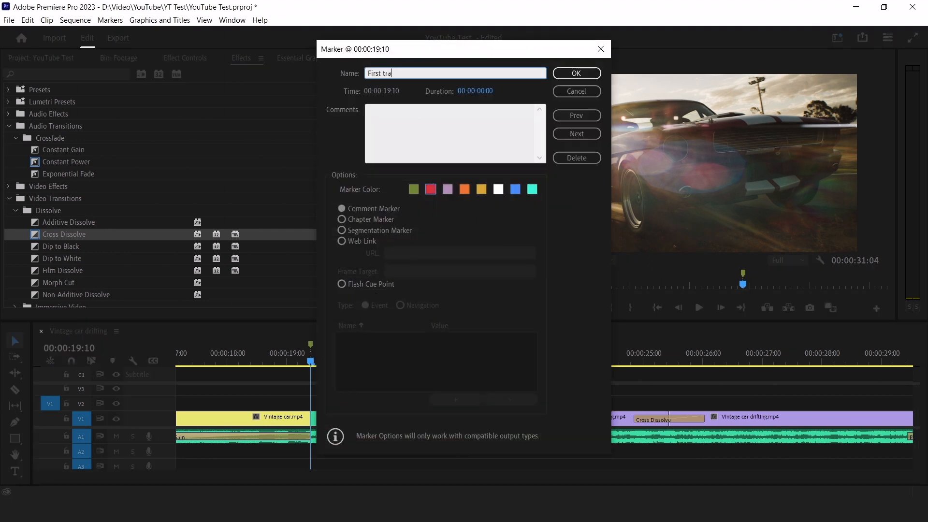
{"action": "type", "text": "First transition"}
{"action": "key", "text": "Return"}
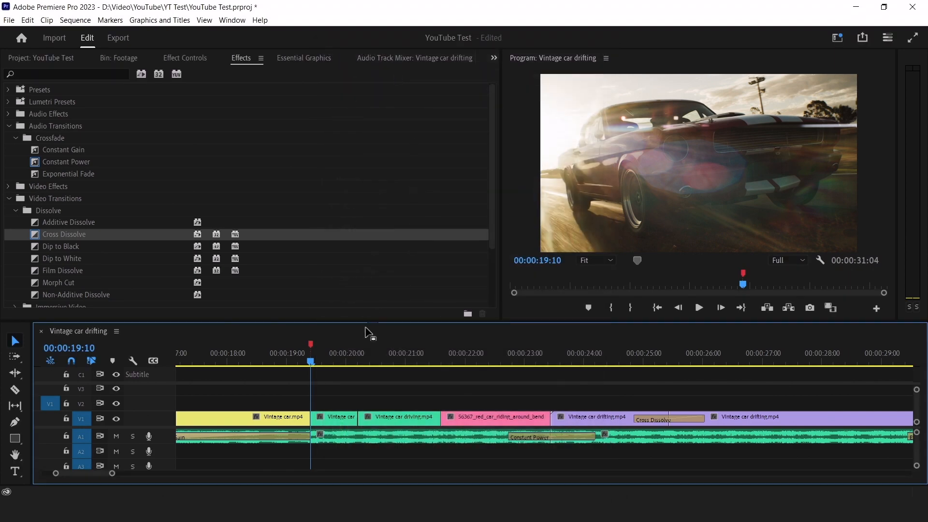
{"action": "left_click", "coordinate": [369, 357]}
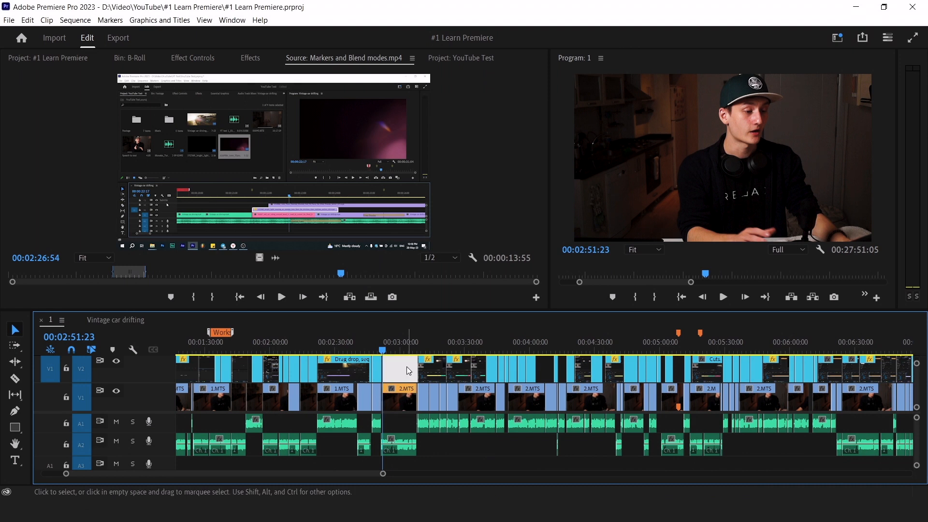
Step: In the #1 Learn Premiere project, add a marker at 00:02:51:23 named B-Roll and stretch it to the end of the orange clip
{"action": "key", "text": "m"}
{"action": "double_click", "coordinate": [383, 333]}
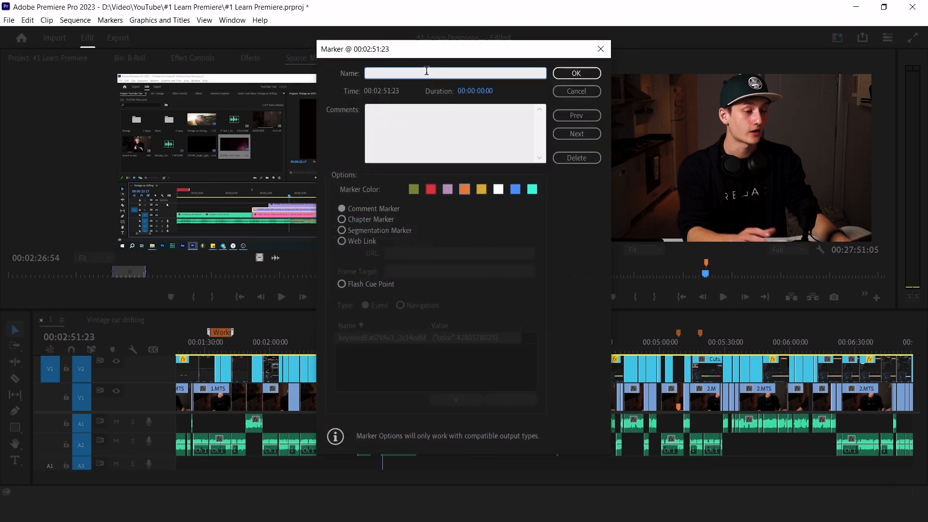
{"action": "type", "text": "B-Ro"}
{"action": "key", "text": "Return"}
{"action": "left_click_drag", "start_coordinate": [395, 334], "coordinate": [417, 334]}
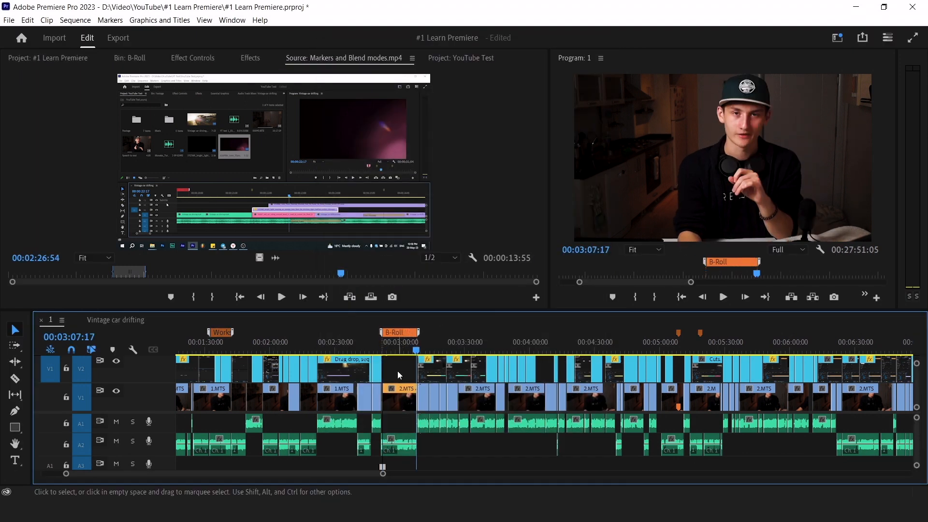
Step: Step forward through the sequence markers from 00:10:35:03 past 00:14:00:01
{"action": "scroll", "coordinate": [397, 371], "scroll_direction": "down", "scroll_amount": 1}
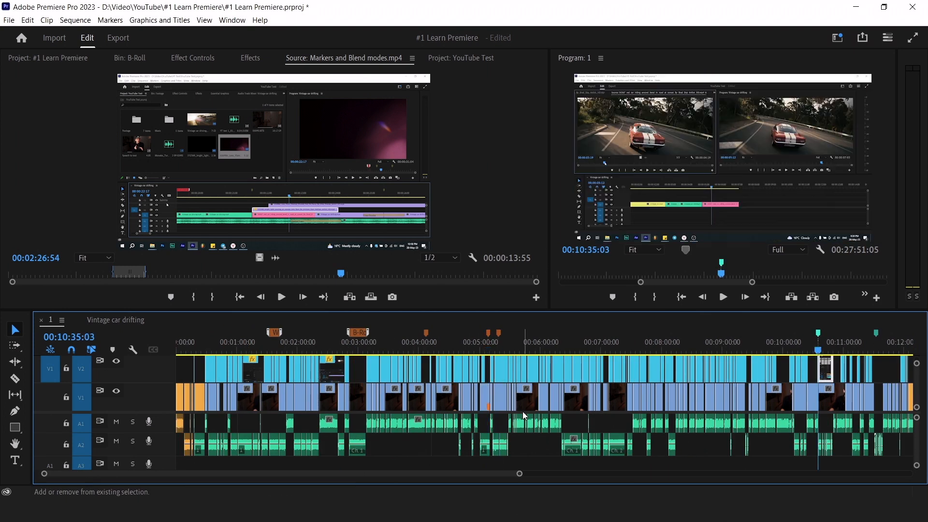
{"action": "key", "text": "shift+m"}
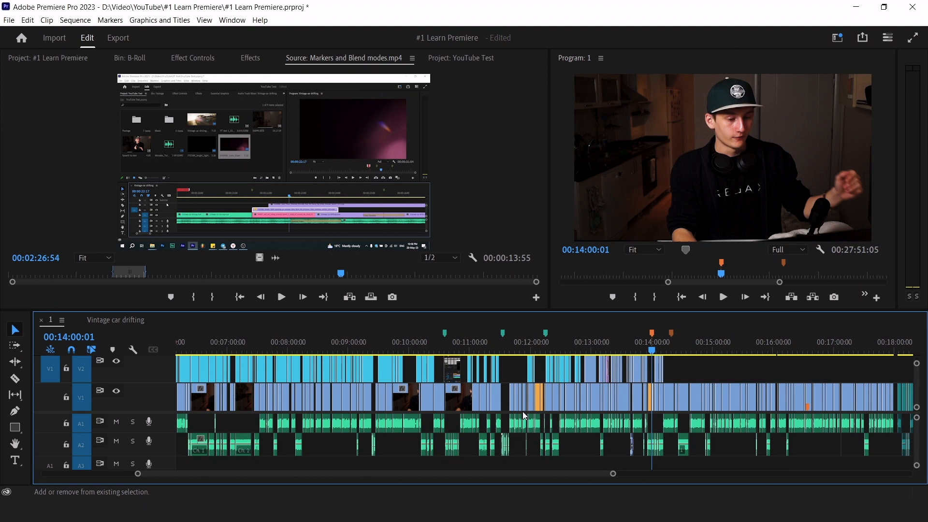
{"action": "key", "text": "shift+m"}
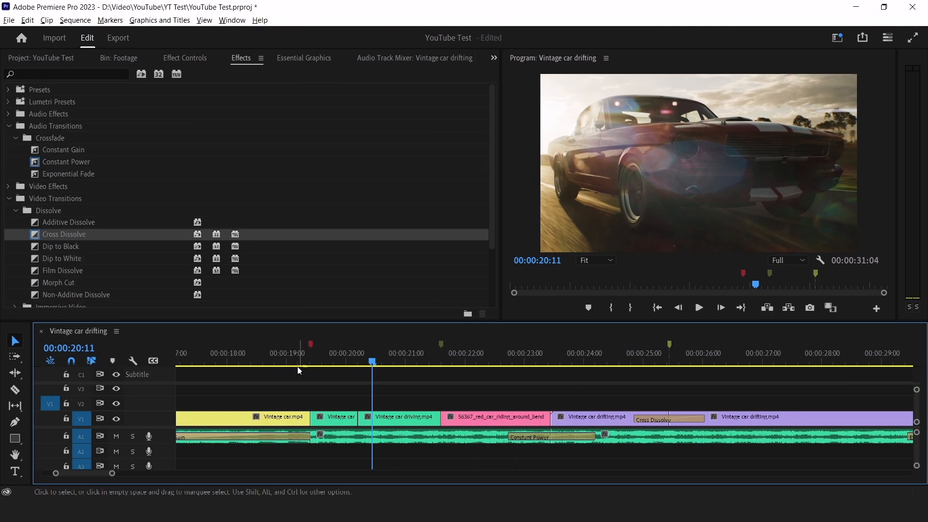
Step: Back in the YouTube Test project, stretch the red First transition marker into a range ending shortly before 00:00:20:00
{"action": "key", "text": "equal"}
{"action": "key", "text": "equal"}
{"action": "key", "text": "equal"}
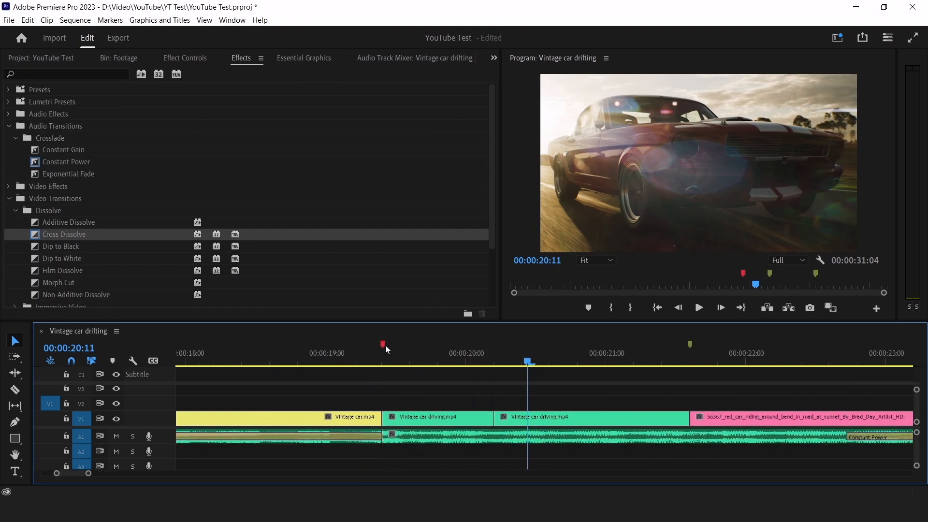
{"action": "left_click_drag", "start_coordinate": [385, 345], "coordinate": [440, 346]}
{"action": "left_click", "coordinate": [437, 347]}
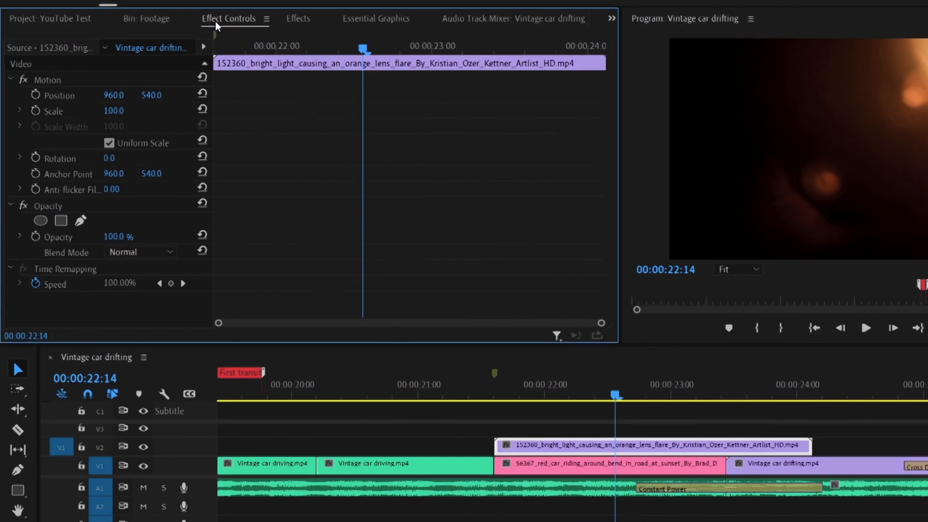
Step: Try the Multiply, Lighten, Screen and Overlay blend modes on the orange lens flare clip on V2
{"action": "left_click", "coordinate": [129, 234]}
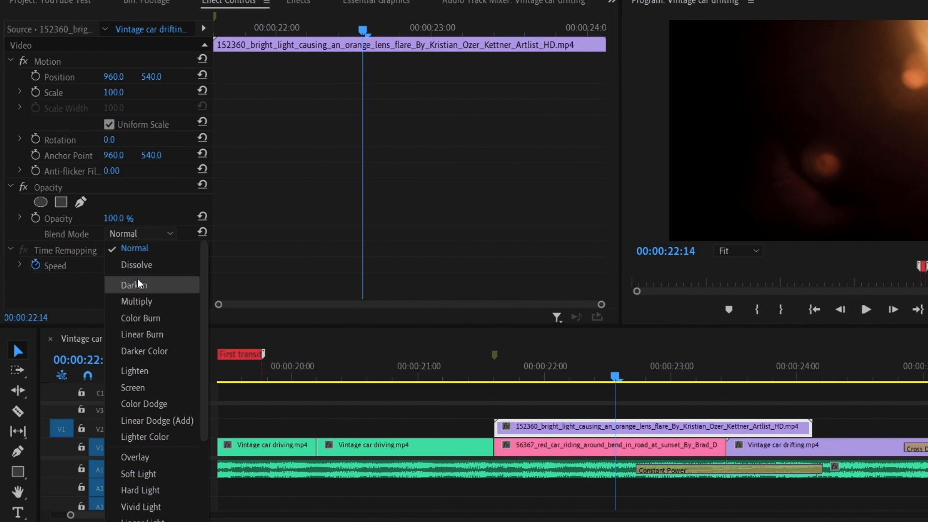
{"action": "left_click", "coordinate": [143, 300]}
{"action": "left_click", "coordinate": [136, 234]}
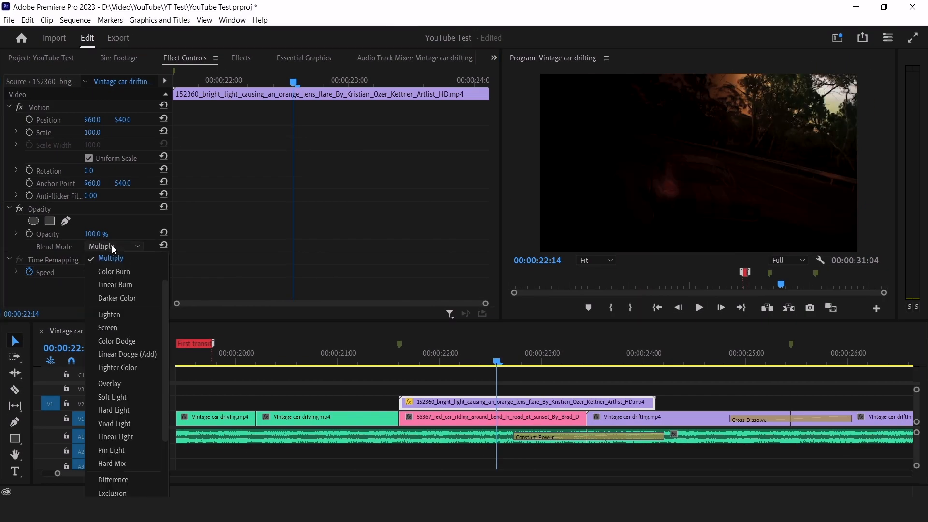
{"action": "left_click", "coordinate": [132, 313]}
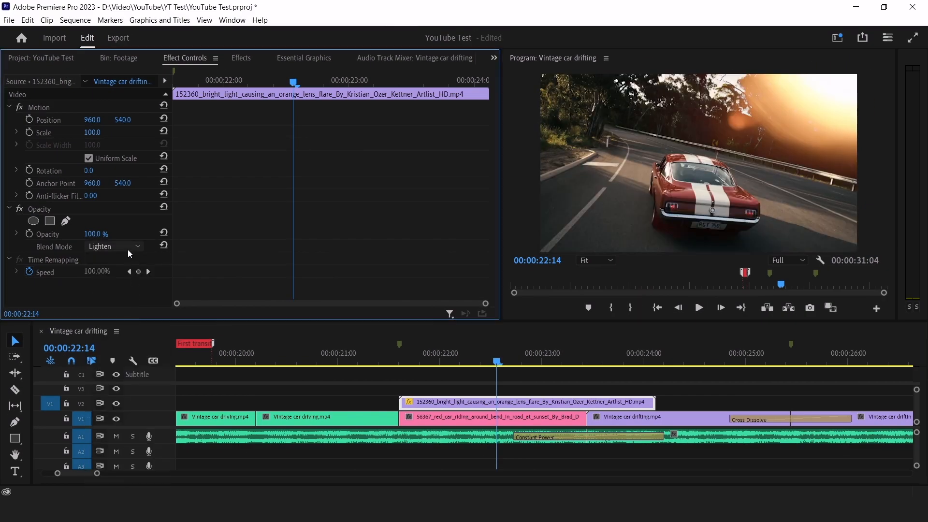
{"action": "left_click", "coordinate": [128, 249]}
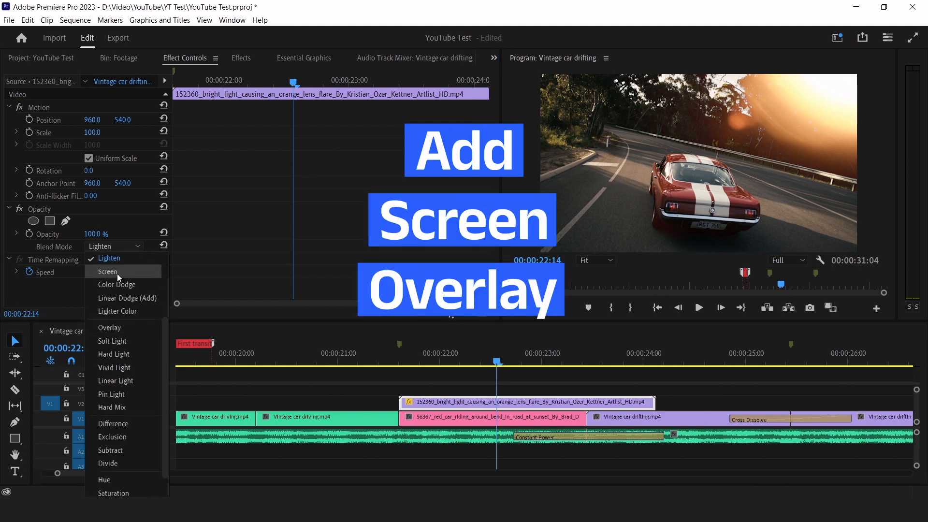
{"action": "left_click", "coordinate": [117, 272]}
{"action": "left_click", "coordinate": [119, 246]}
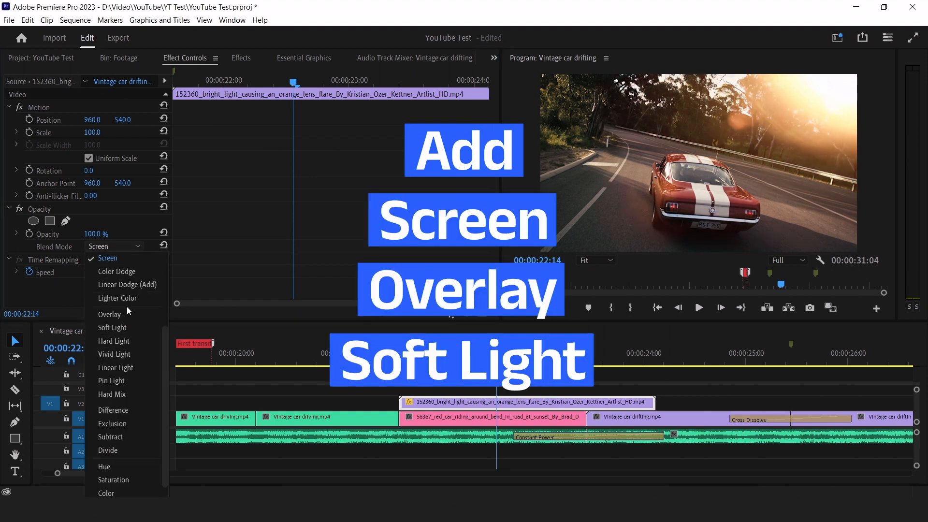
{"action": "left_click", "coordinate": [126, 313]}
Step: Set the lens flare clip's blend mode to Screen and play the sequence from 00:00:21:22
{"action": "left_click", "coordinate": [117, 246]}
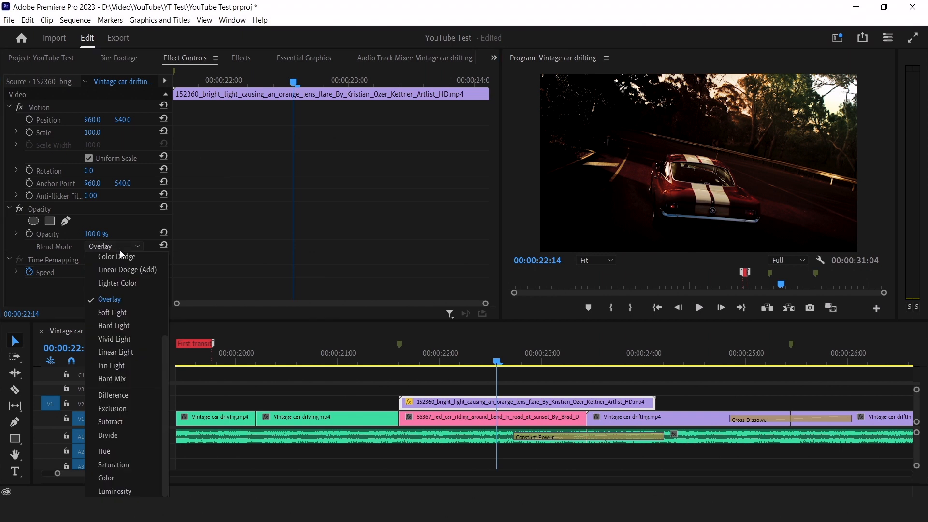
{"action": "left_click", "coordinate": [126, 262]}
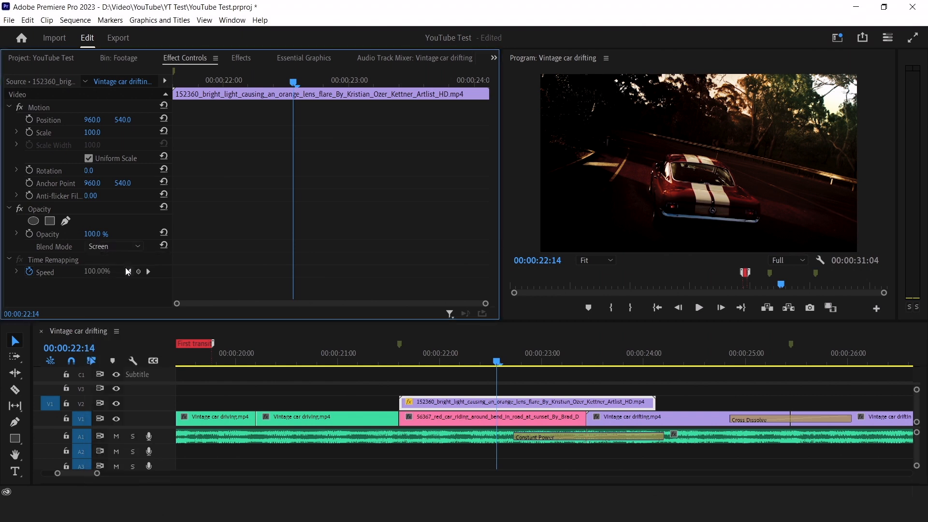
{"action": "left_click_drag", "start_coordinate": [458, 364], "coordinate": [431, 364]}
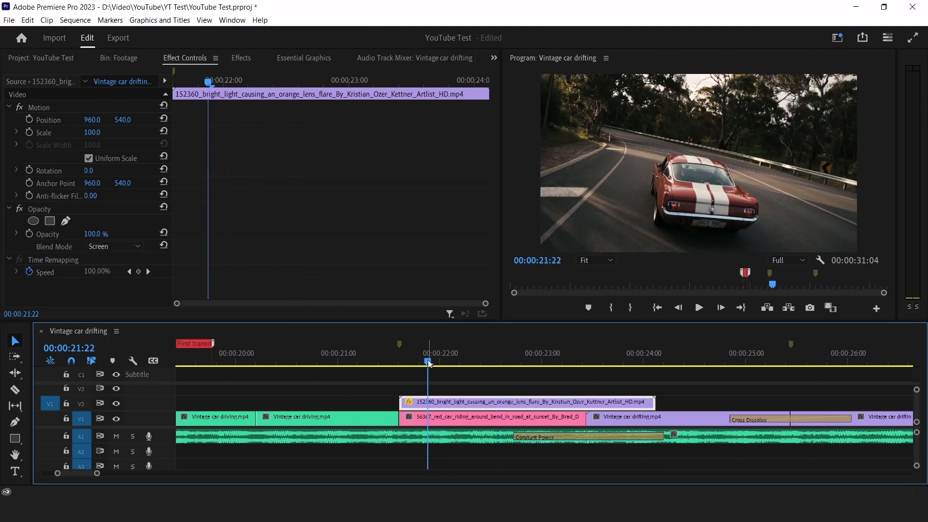
{"action": "key", "text": "space"}
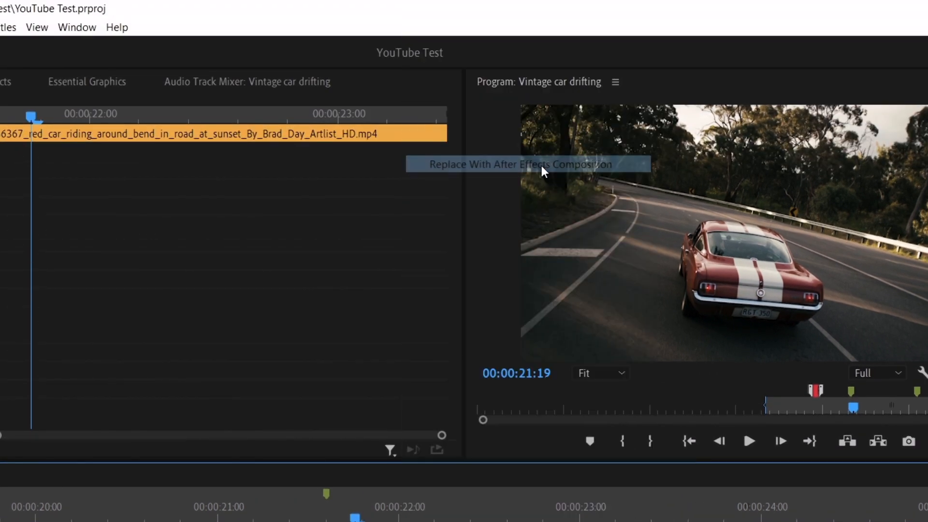
Step: Replace the red car clip on V1 with an After Effects composition in Test dynamic link.aep and scrub through the sequence
{"action": "left_click", "coordinate": [541, 165]}
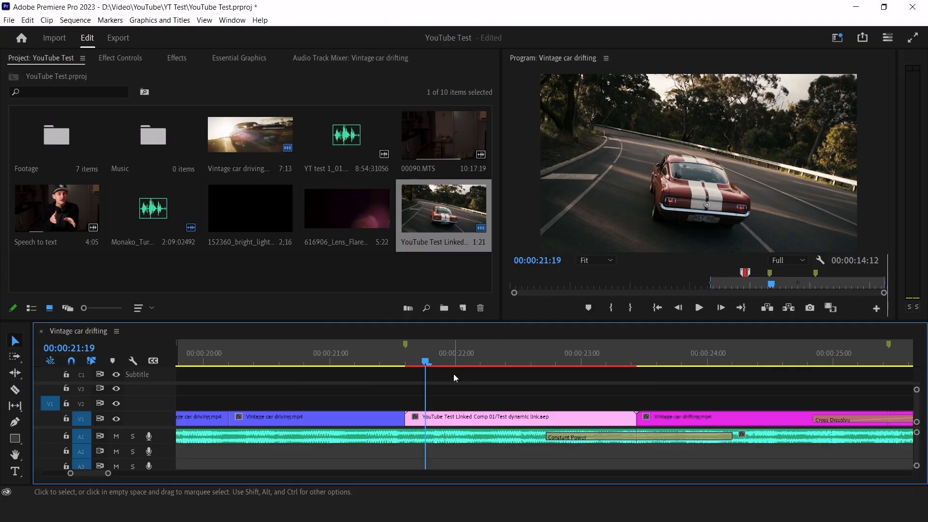
{"action": "left_click_drag", "start_coordinate": [451, 364], "coordinate": [381, 365]}
Step: Render and replace the linked composition clip as DNxHR/DNxHD MXF OP1a with the DNX HQ 1080p 25 preset and 24-frame handles
{"action": "right_click", "coordinate": [425, 357]}
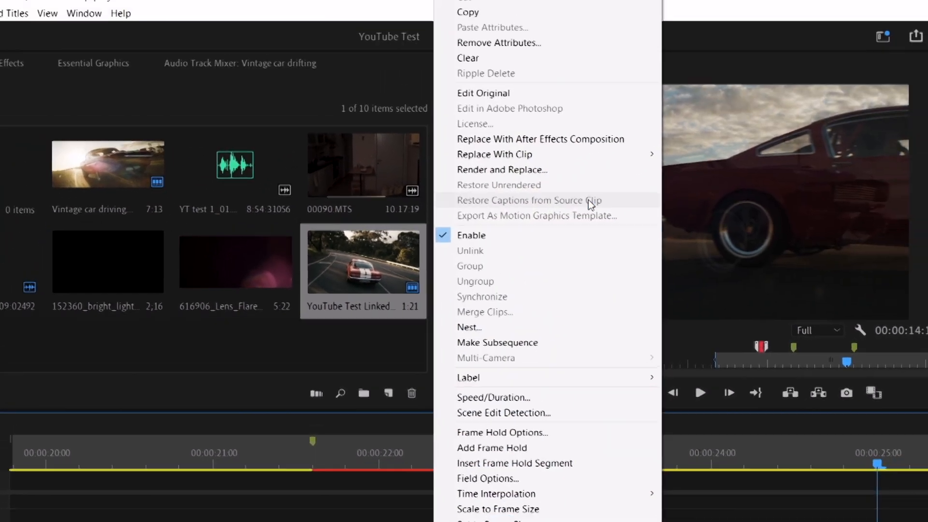
{"action": "left_click", "coordinate": [542, 179]}
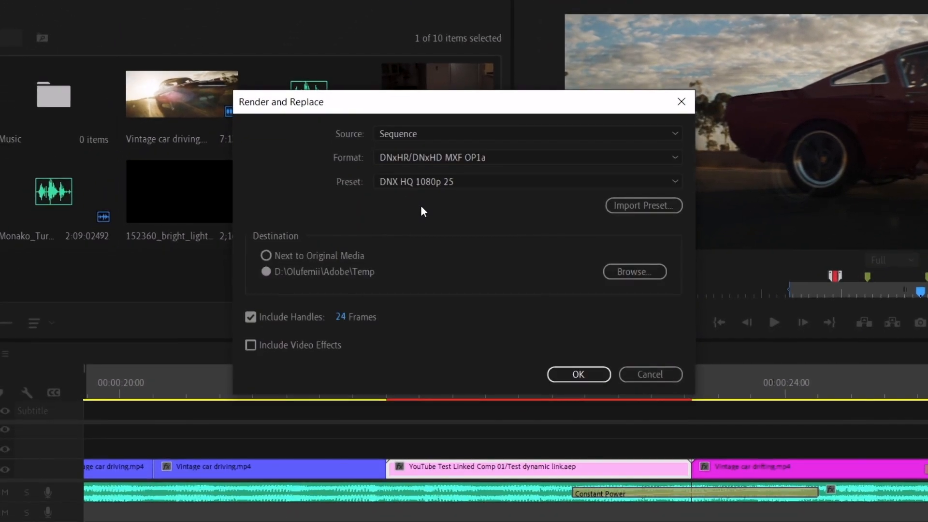
{"action": "left_click", "coordinate": [580, 328]}
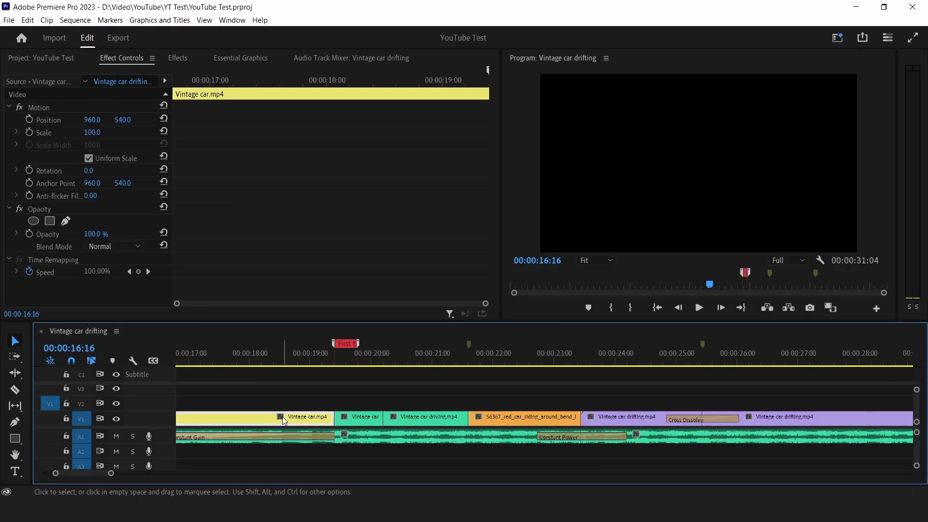
Step: Change the label color of the Vintage car.mp4 clip on V1 to Caribbean
{"action": "right_click", "coordinate": [282, 417]}
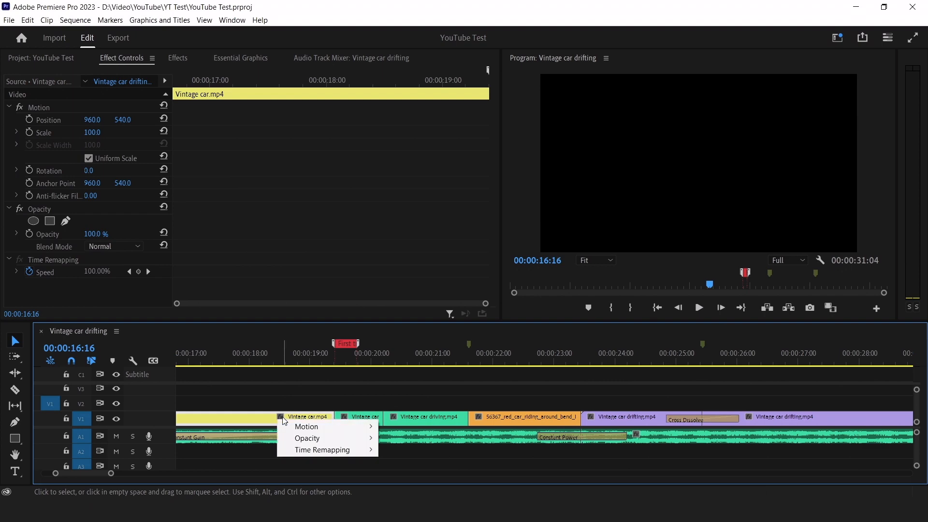
{"action": "key", "text": "Escape"}
{"action": "right_click", "coordinate": [282, 414]}
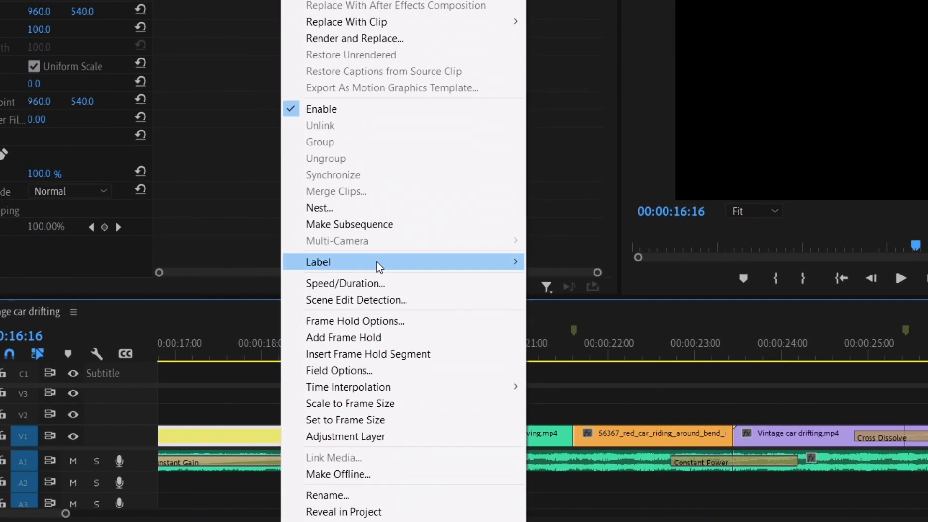
{"action": "mouse_move", "coordinate": [382, 245]}
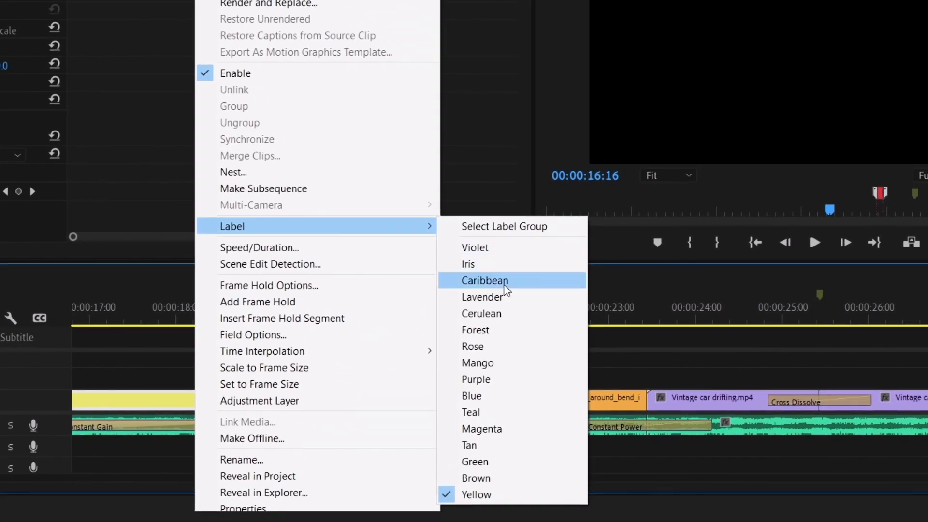
{"action": "left_click", "coordinate": [504, 285]}
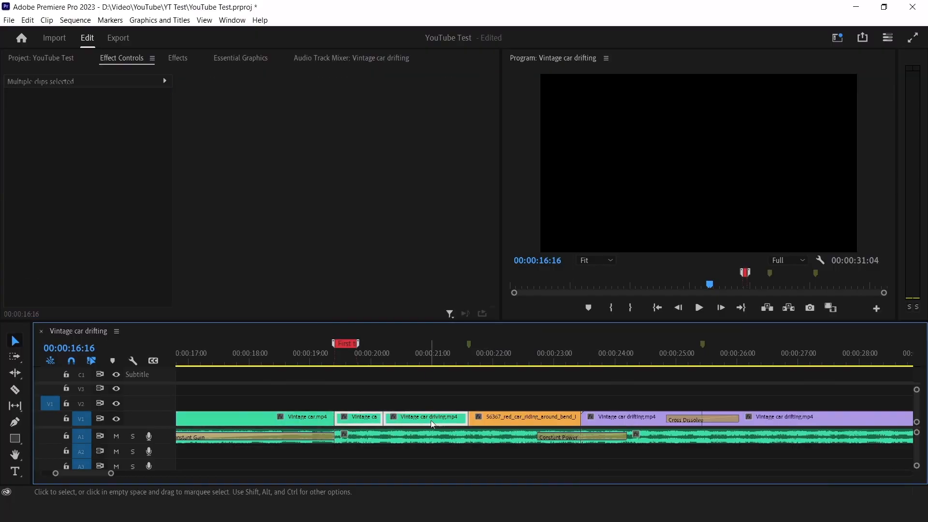
Step: Change the label color of the two selected Vintage car driving.mp4 clips on V1 to blue
{"action": "right_click", "coordinate": [437, 419]}
{"action": "mouse_move", "coordinate": [507, 296]}
{"action": "left_click", "coordinate": [660, 416]}
{"action": "left_click", "coordinate": [485, 386]}
Step: Change the label color of the red car clip and both Vintage car drifting.mp4 clips on V1 to purple
{"action": "scroll", "coordinate": [485, 386], "scroll_direction": "down", "scroll_amount": 5}
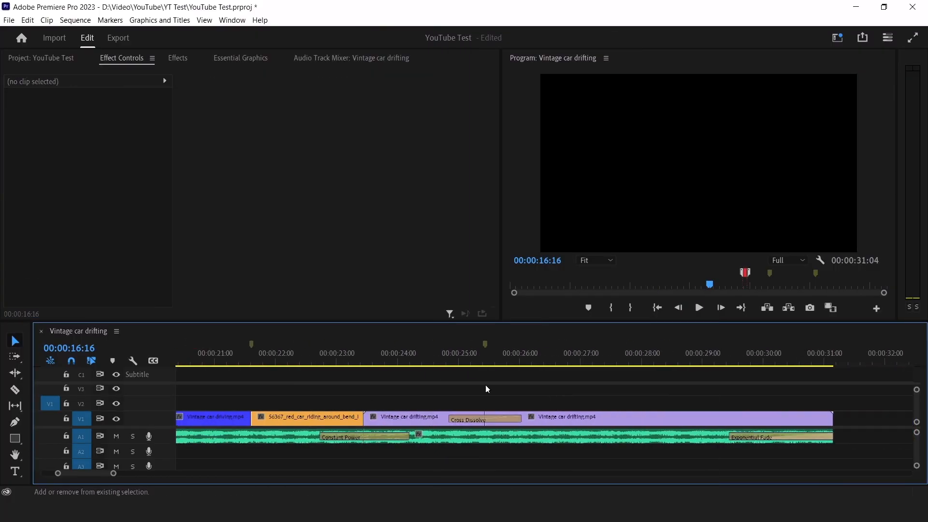
{"action": "left_click", "coordinate": [310, 418], "text": "shift"}
{"action": "left_click", "coordinate": [411, 418], "text": "shift"}
{"action": "left_click", "coordinate": [580, 418], "text": "shift"}
{"action": "right_click", "coordinate": [595, 419]}
{"action": "mouse_move", "coordinate": [649, 299]}
{"action": "left_click", "coordinate": [797, 406]}
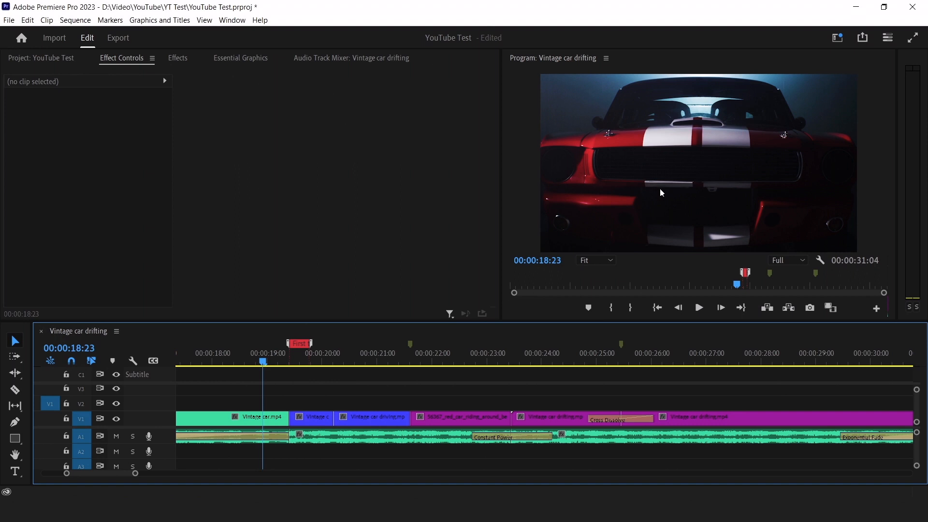
Step: Maximize and restore the Program monitor, timeline, Source and Project panels one after another, playing the sequence in the enlarged preview
{"action": "key", "text": "grave"}
{"action": "key", "text": "space"}
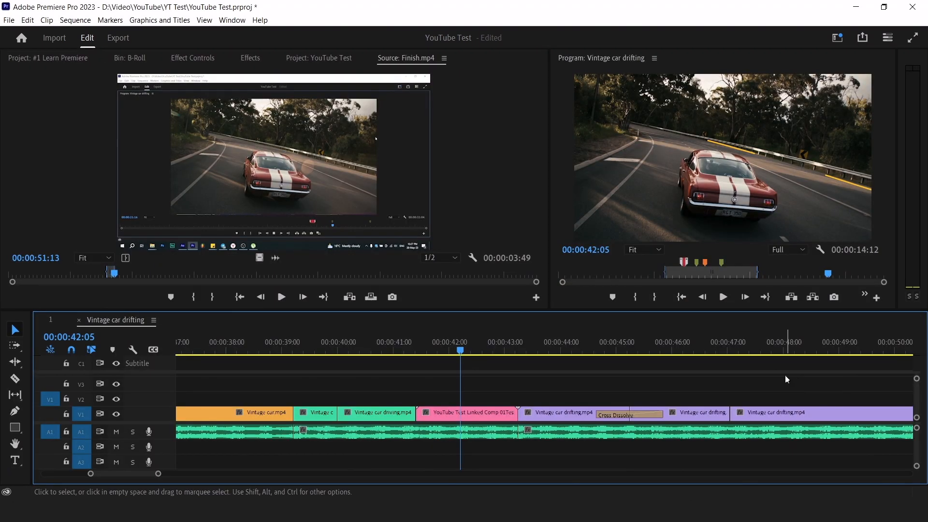
{"action": "key", "text": "grave"}
{"action": "key", "text": "grave"}
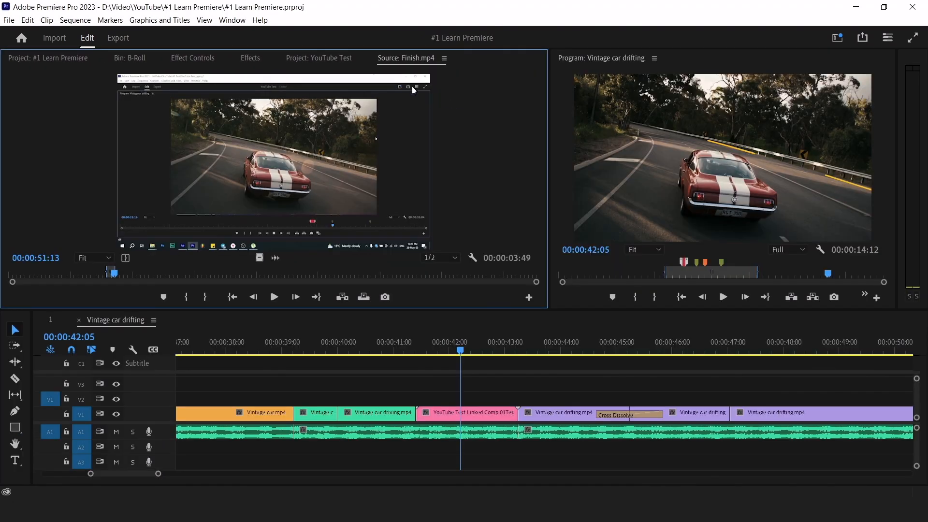
{"action": "left_click", "coordinate": [323, 58]}
{"action": "key", "text": "grave"}
{"action": "key", "text": "grave"}
{"action": "left_click", "coordinate": [401, 59]}
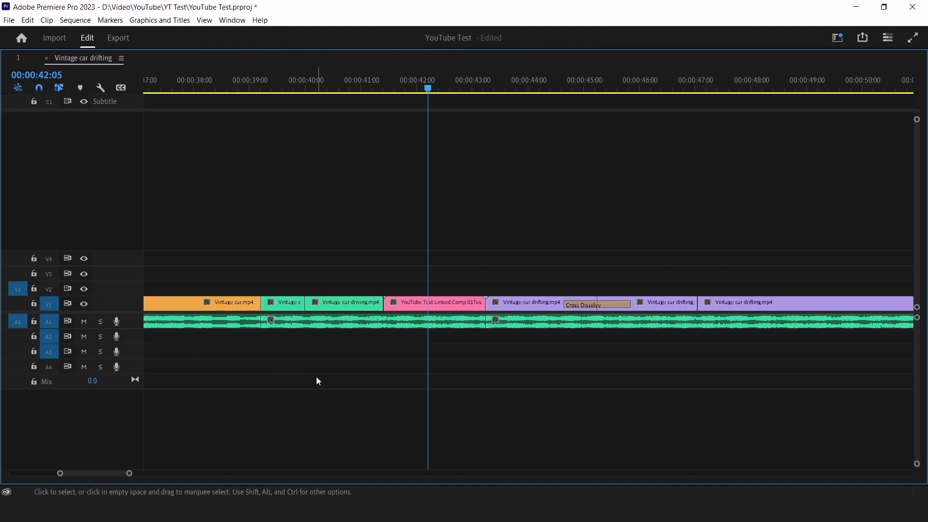
{"action": "key", "text": "grave"}
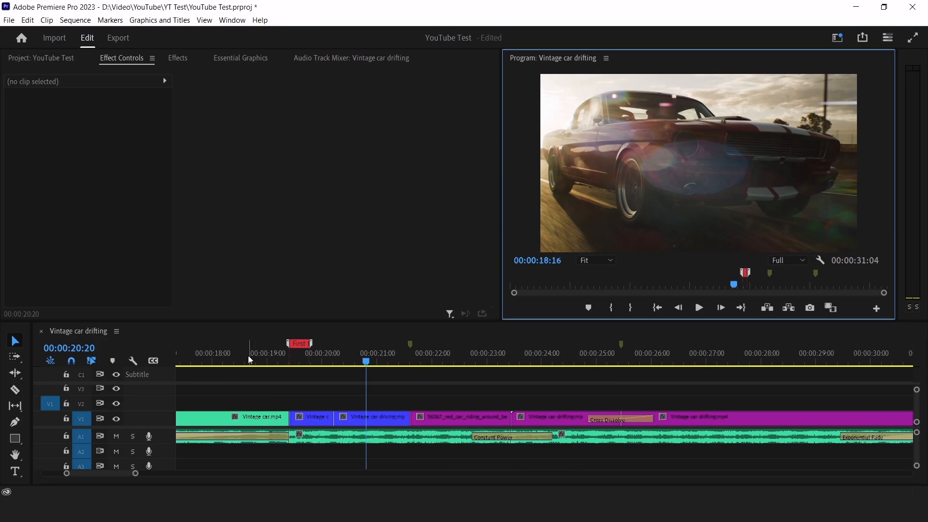
{"action": "key", "text": "grave"}
{"action": "key", "text": "space"}
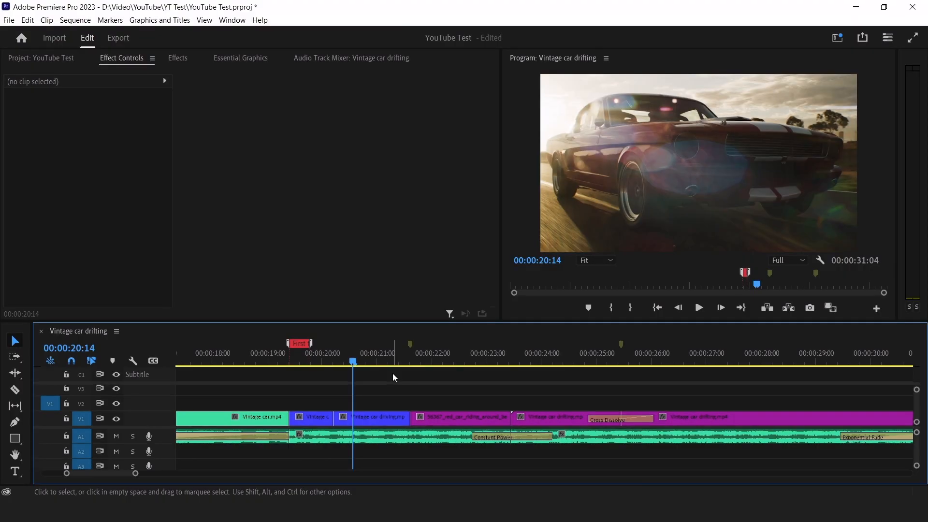
Step: Save the project and review the Auto Save preferences for local projects
{"action": "key", "text": "ctrl+s"}
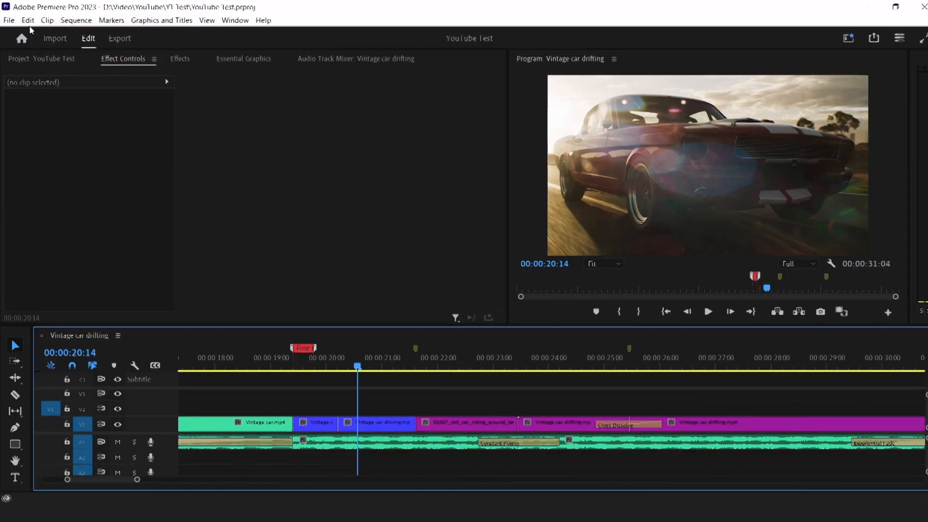
{"action": "left_click", "coordinate": [77, 19]}
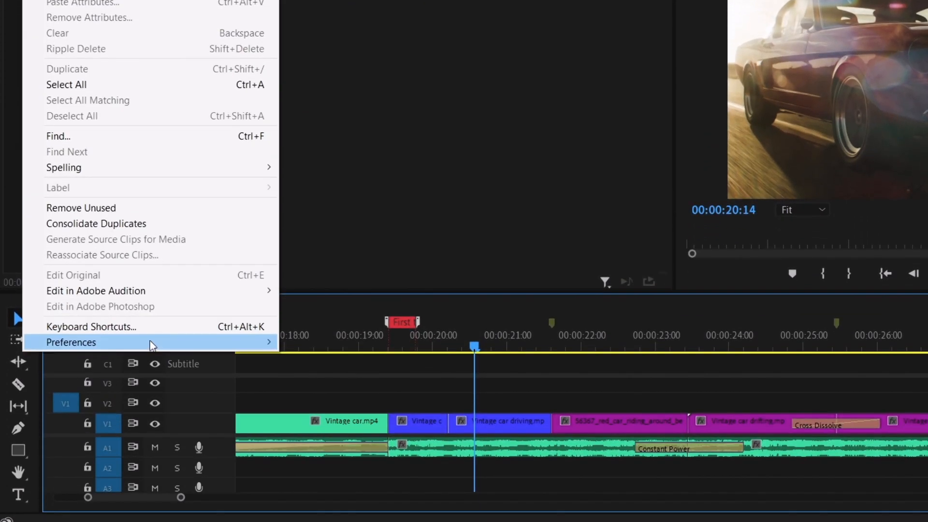
{"action": "mouse_move", "coordinate": [148, 372]}
{"action": "left_click", "coordinate": [323, 221]}
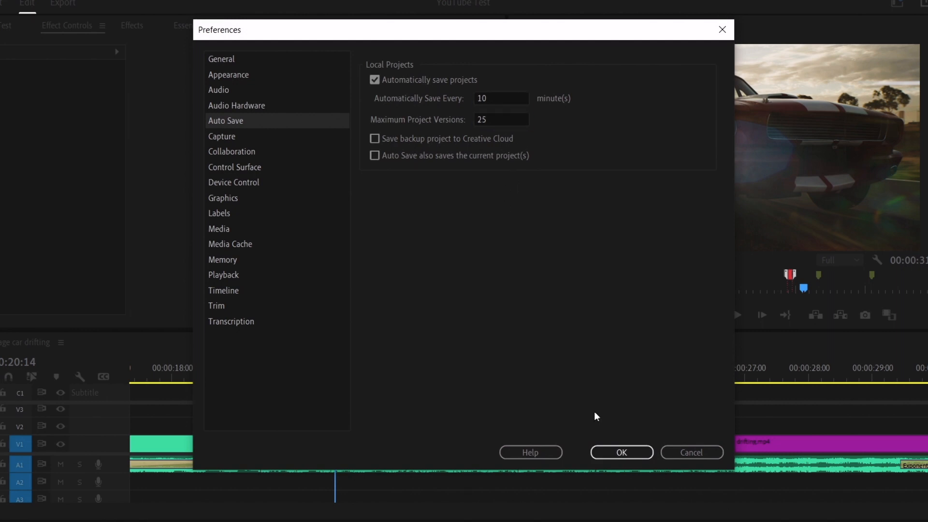
{"action": "left_click", "coordinate": [622, 452]}
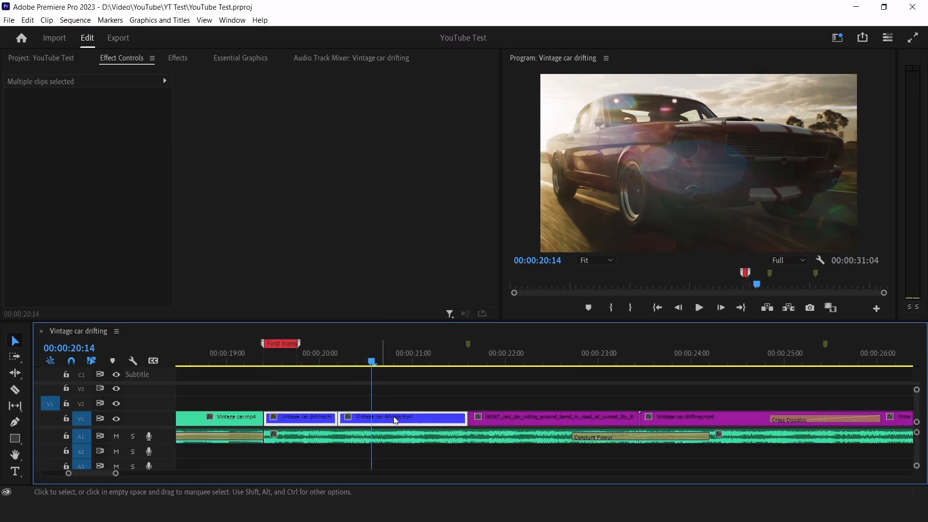
Step: Move the two Vintage car driving.mp4 clips later over the red car clip on V1 and delete the first one
{"action": "left_click_drag", "start_coordinate": [395, 419], "coordinate": [535, 420]}
{"action": "left_click", "coordinate": [504, 403]}
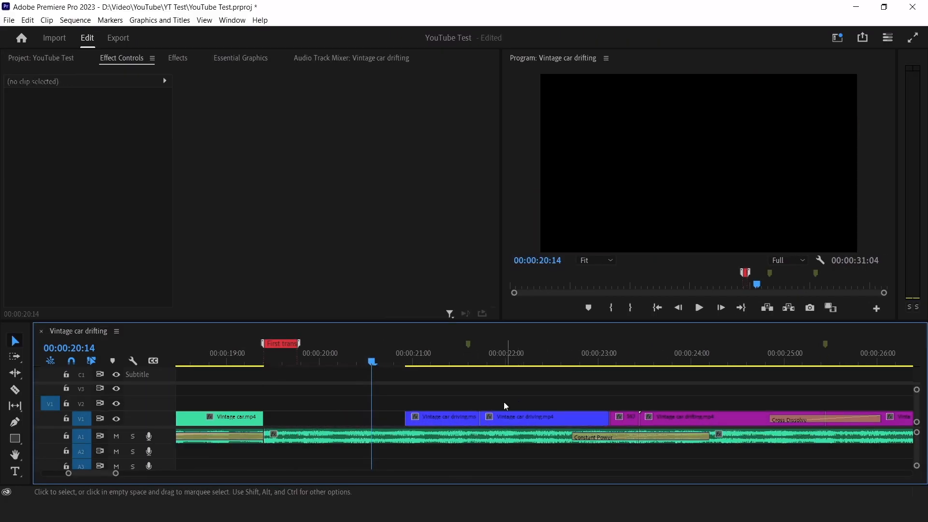
{"action": "left_click", "coordinate": [438, 423]}
{"action": "key", "text": "Delete"}
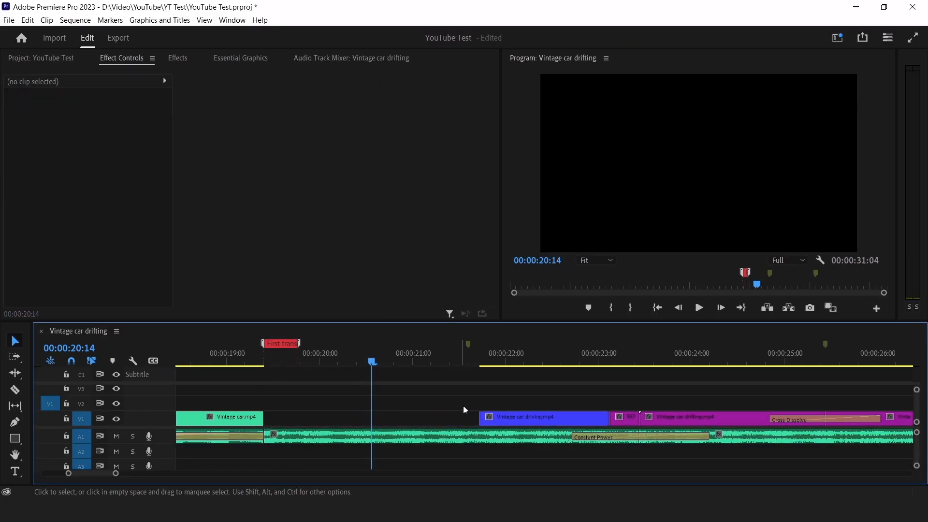
Step: Undo the clip deletion and the clip move, redo one change, and undo it again
{"action": "key", "text": "ctrl+z"}
{"action": "key", "text": "ctrl+z"}
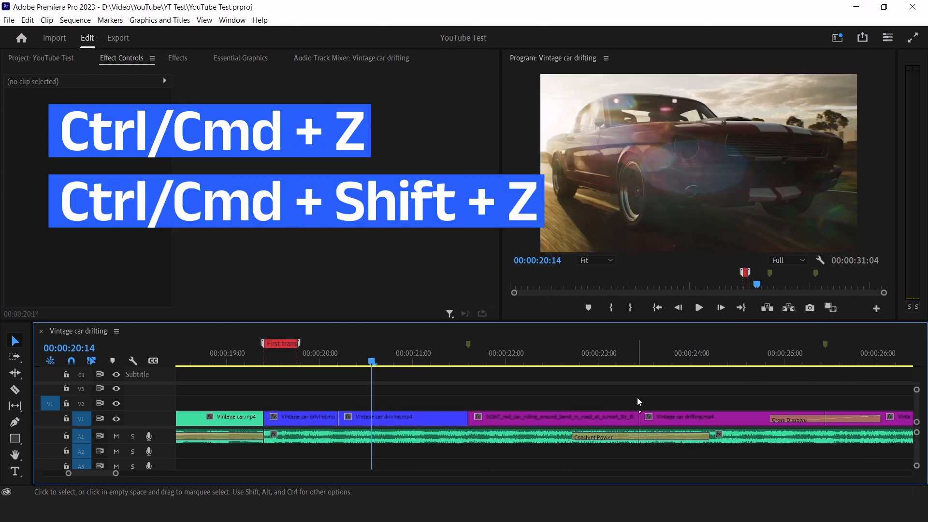
{"action": "key", "text": "ctrl+shift+z"}
{"action": "key", "text": "ctrl+z"}
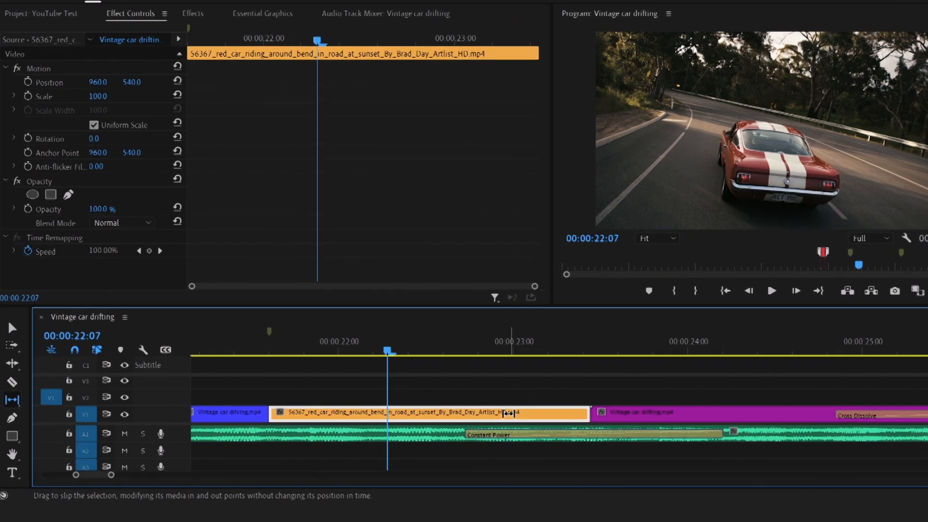
Step: Slip the red car clip's footage to a later portion of its source, keeping its position and length on V1
{"action": "left_click_drag", "start_coordinate": [464, 415], "coordinate": [431, 415]}
{"action": "left_click_drag", "start_coordinate": [515, 414], "coordinate": [477, 419]}
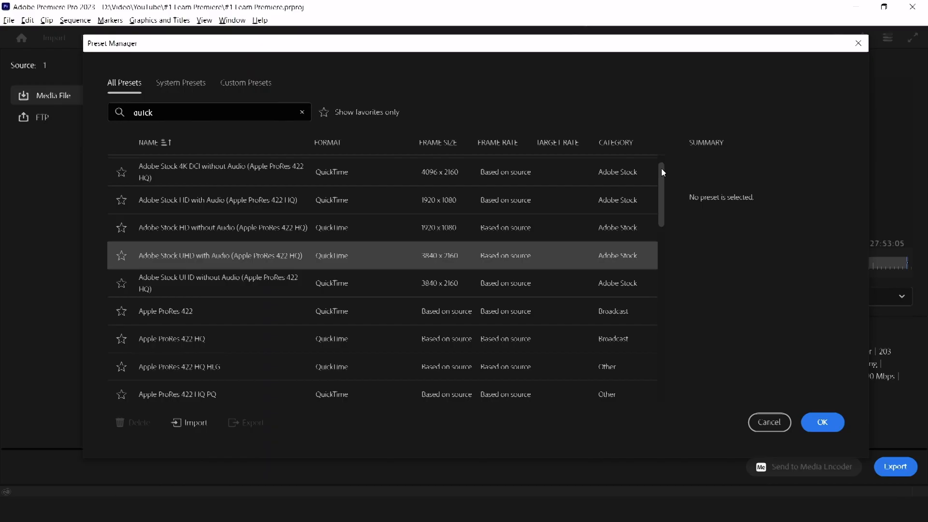
Step: Browse the QuickTime export presets in the Preset Manager
{"action": "scroll", "coordinate": [662, 162], "scroll_direction": "up", "scroll_amount": 1}
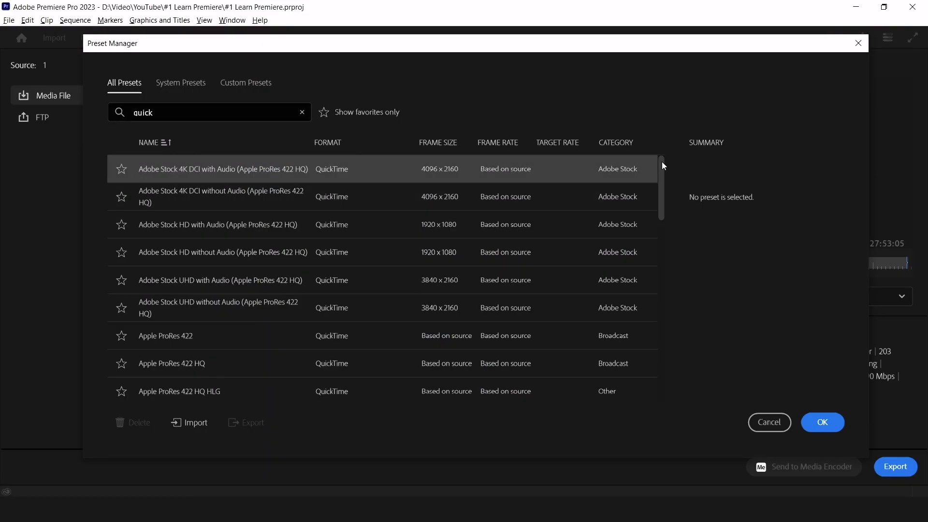
{"action": "scroll", "coordinate": [663, 193], "scroll_direction": "down", "scroll_amount": 4}
{"action": "left_click_drag", "start_coordinate": [663, 204], "coordinate": [670, 346]}
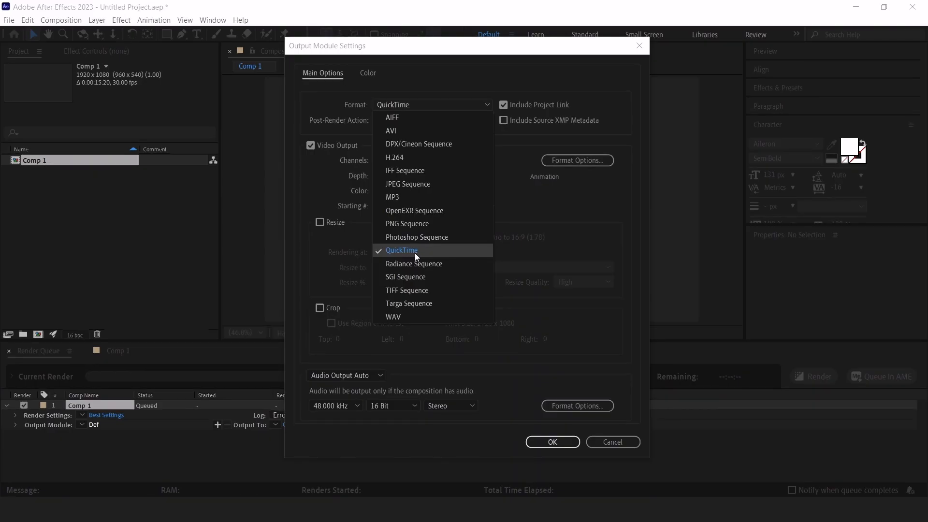
Step: Switch to After Effects and set Comp 1's output module to QuickTime format with the Apple ProRes 422 video codec
{"action": "left_click", "coordinate": [415, 253]}
{"action": "left_click", "coordinate": [573, 164]}
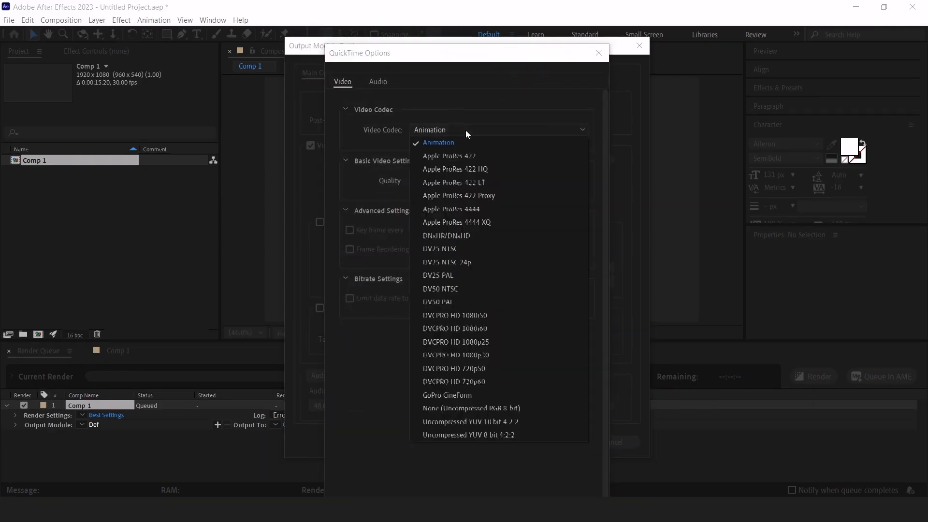
{"action": "left_click", "coordinate": [472, 156]}
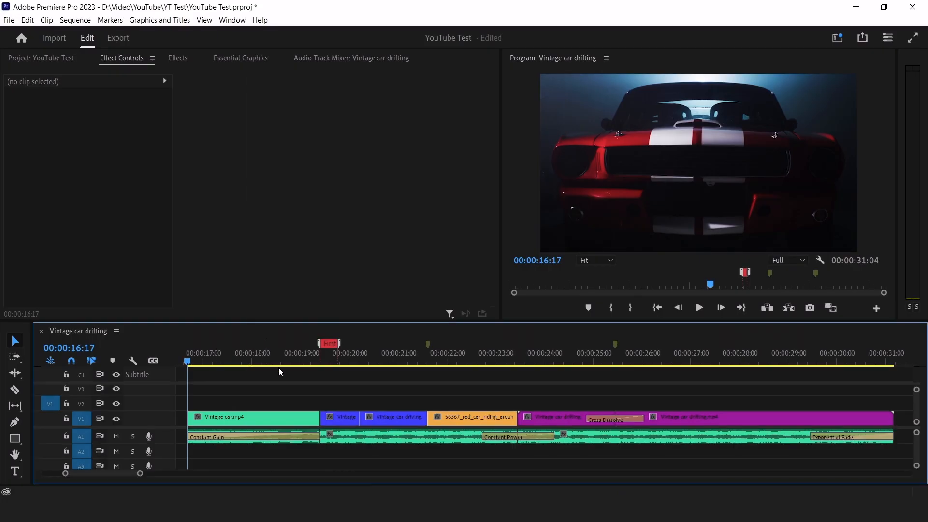
Step: Switch to Premiere Pro, mark In and Out points from 00:00:16:17 to the end of the last clip, and scrub through the range
{"action": "left_click_drag", "start_coordinate": [643, 367], "coordinate": [895, 354]}
{"action": "key", "text": "i"}
{"action": "key", "text": "o"}
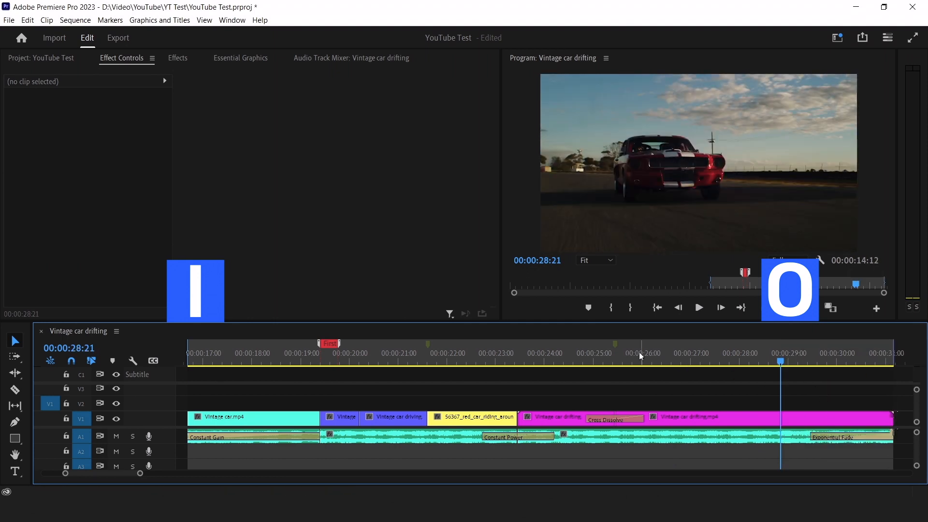
{"action": "left_click_drag", "start_coordinate": [546, 361], "coordinate": [490, 360]}
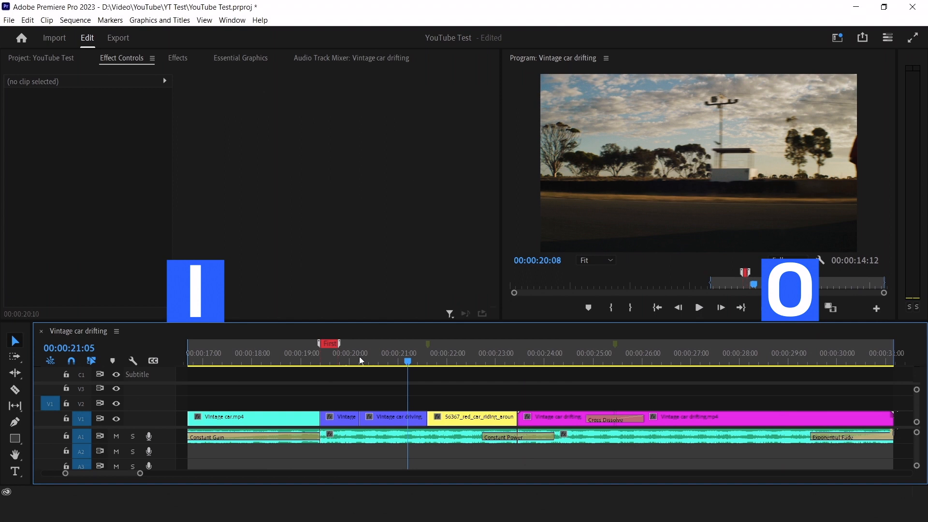
{"action": "left_click_drag", "start_coordinate": [359, 361], "coordinate": [283, 361]}
Step: Open the export settings for the Vintage car drifting sequence and expand the full video settings to review render quality and encoding options
{"action": "key", "text": "ctrl+m"}
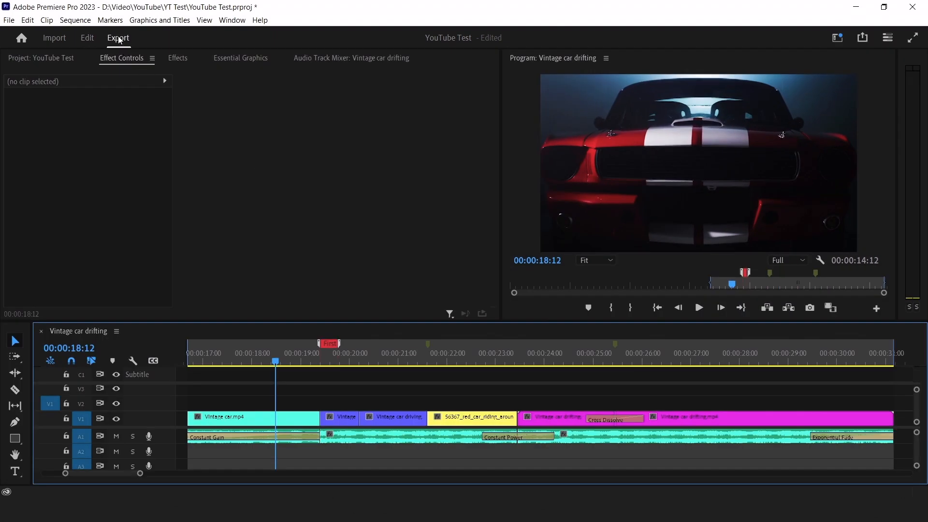
{"action": "left_click", "coordinate": [118, 39]}
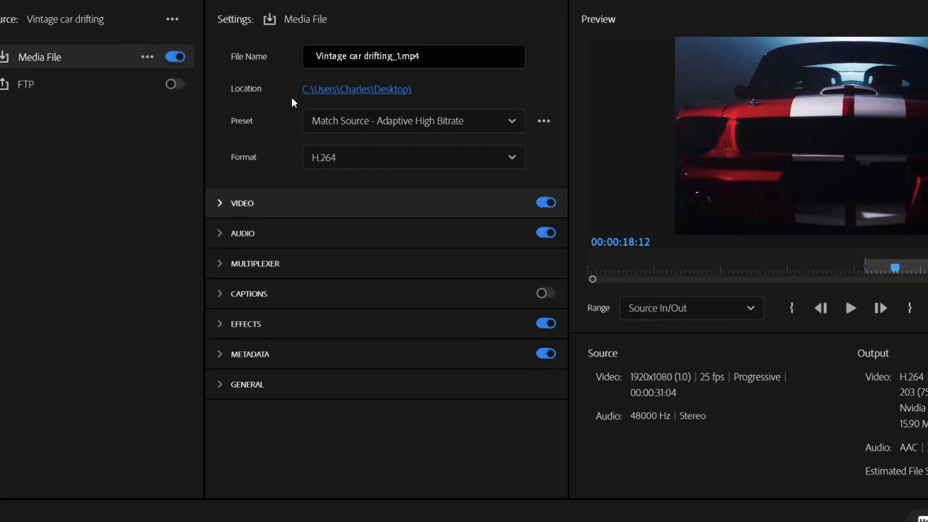
{"action": "left_click", "coordinate": [213, 205]}
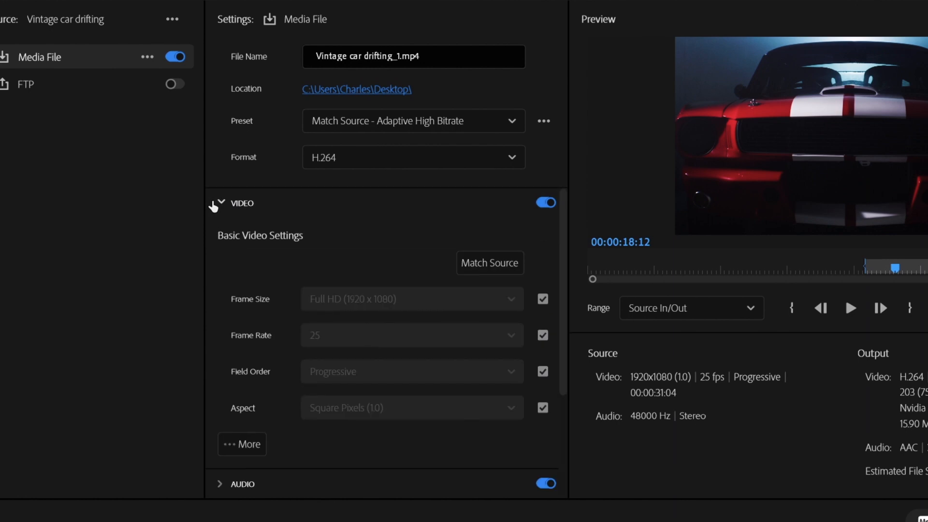
{"action": "scroll", "coordinate": [213, 312], "scroll_direction": "down", "scroll_amount": 3}
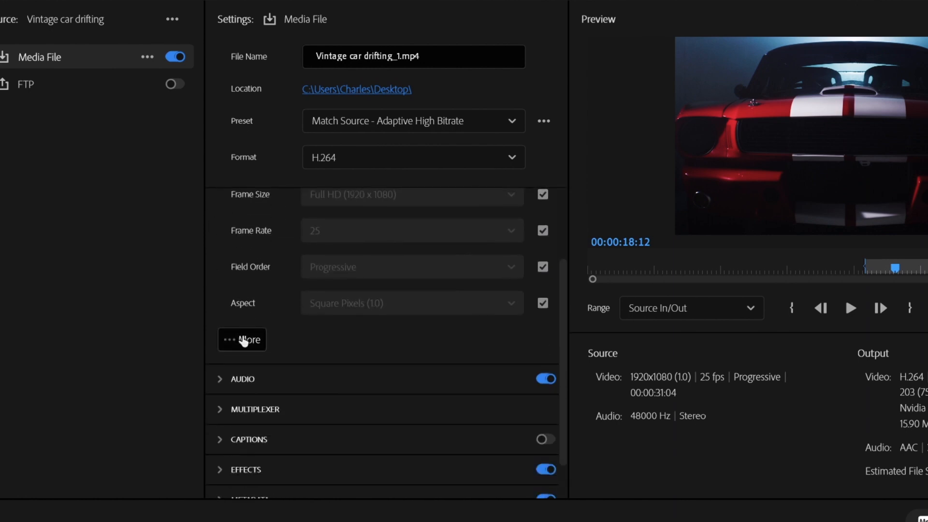
{"action": "left_click", "coordinate": [243, 341]}
{"action": "scroll", "coordinate": [247, 339], "scroll_direction": "down", "scroll_amount": 2}
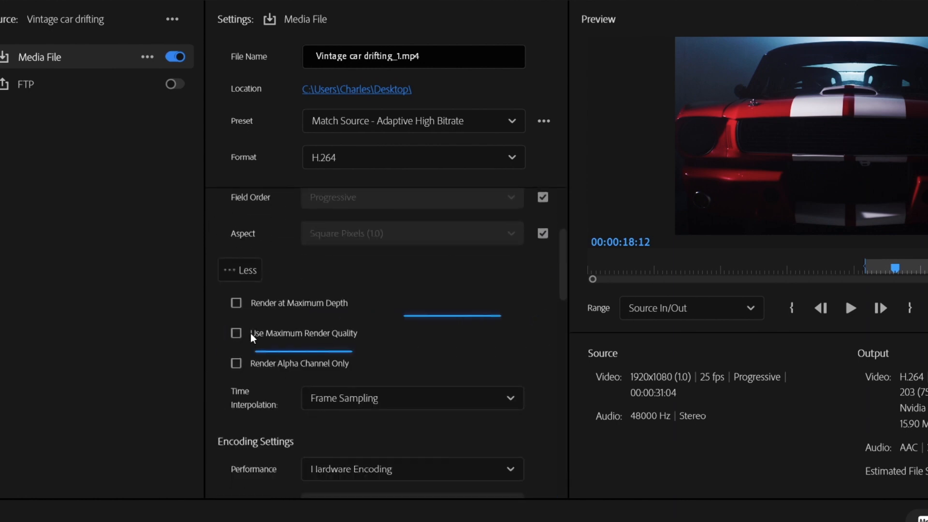
{"action": "scroll", "coordinate": [393, 327], "scroll_direction": "down", "scroll_amount": 12}
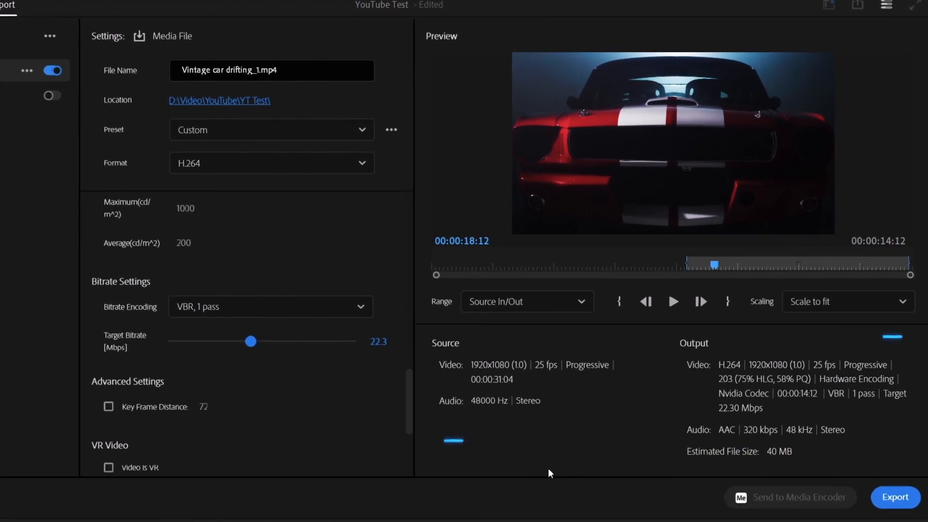
Step: Export the In/Out range as Vintage car drifting_1.mp4 to D:\Video\YouTube\YT Test\ in H.264 with VBR, 1 pass at 22.3 Mbps
{"action": "left_click", "coordinate": [895, 497]}
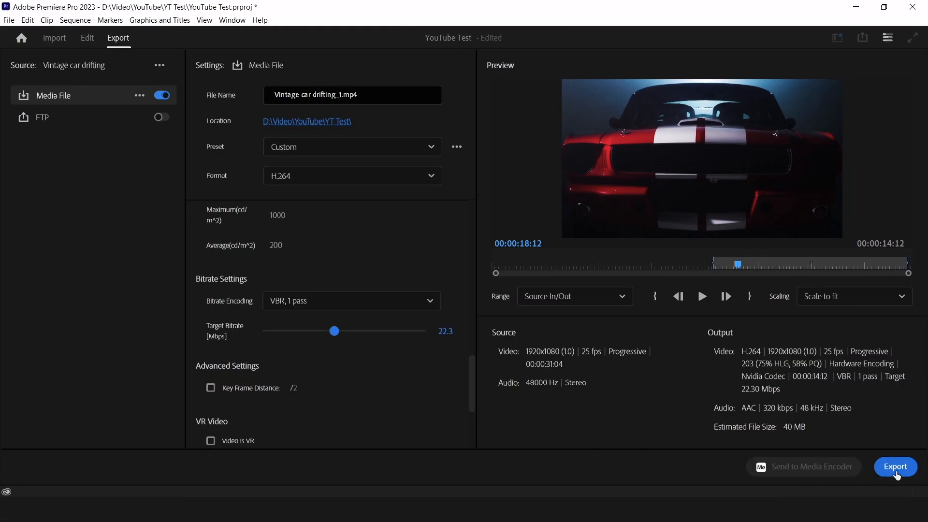
{"action": "left_click", "coordinate": [895, 466]}
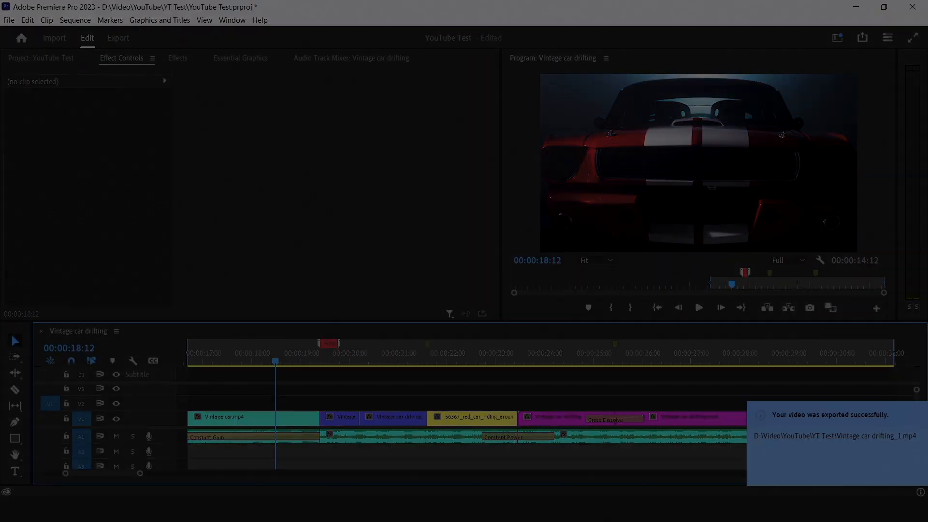